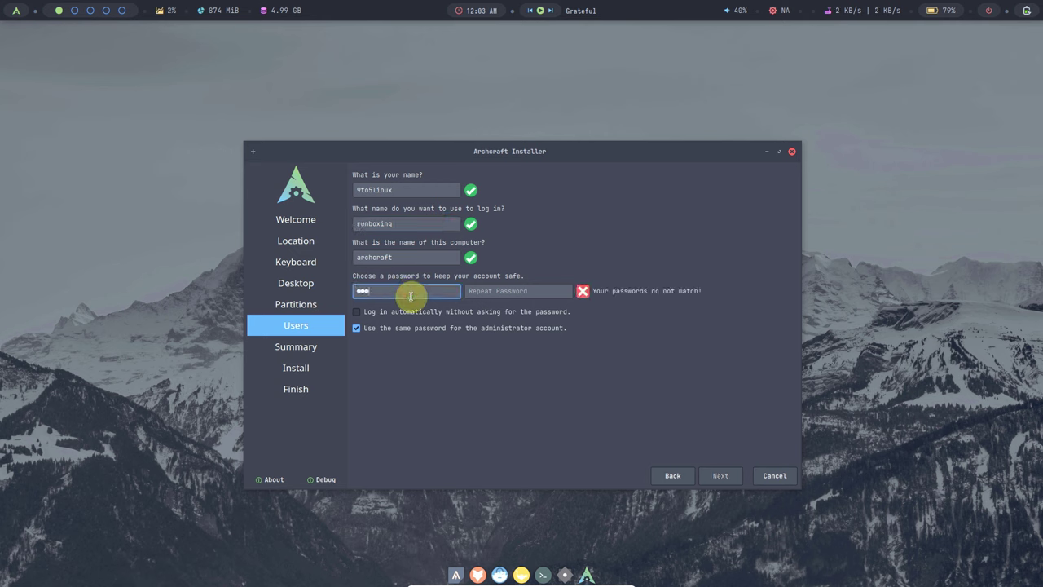
Repeat the user password, enable automatic login and continue to the installation summary.
left_click(480, 293)
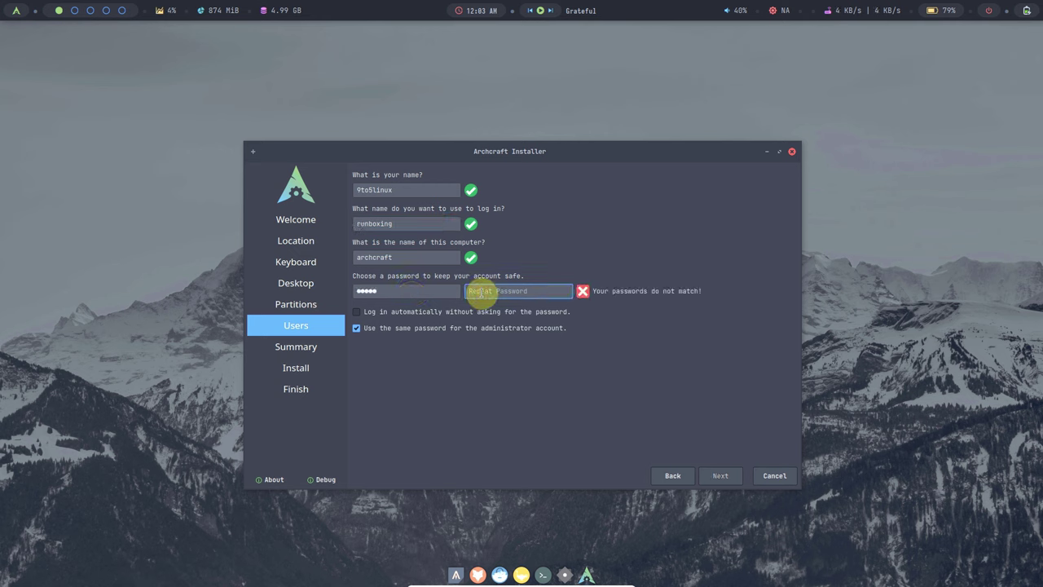
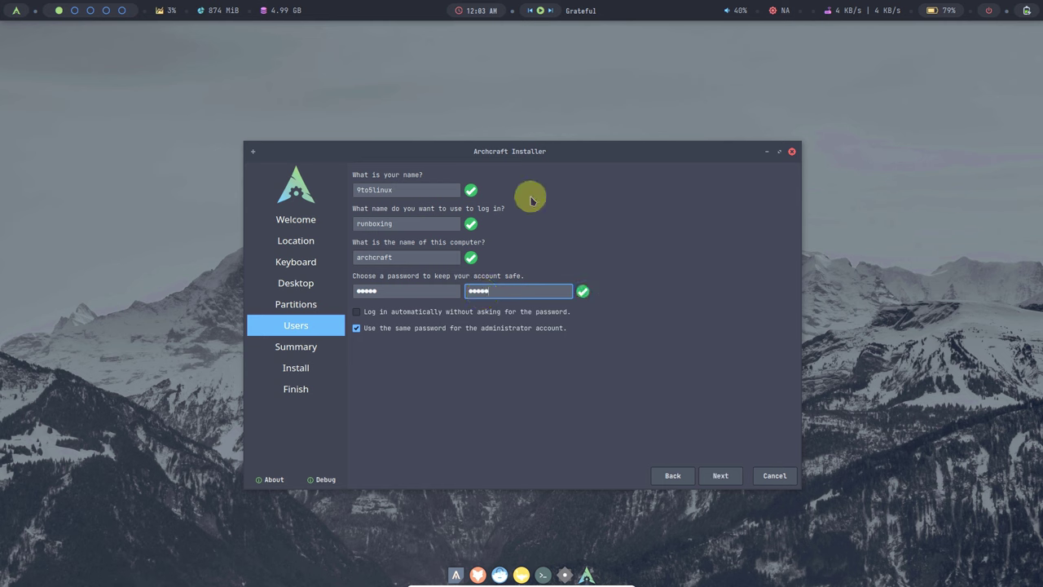
left_click(461, 329)
left_click(456, 311)
left_click(452, 328)
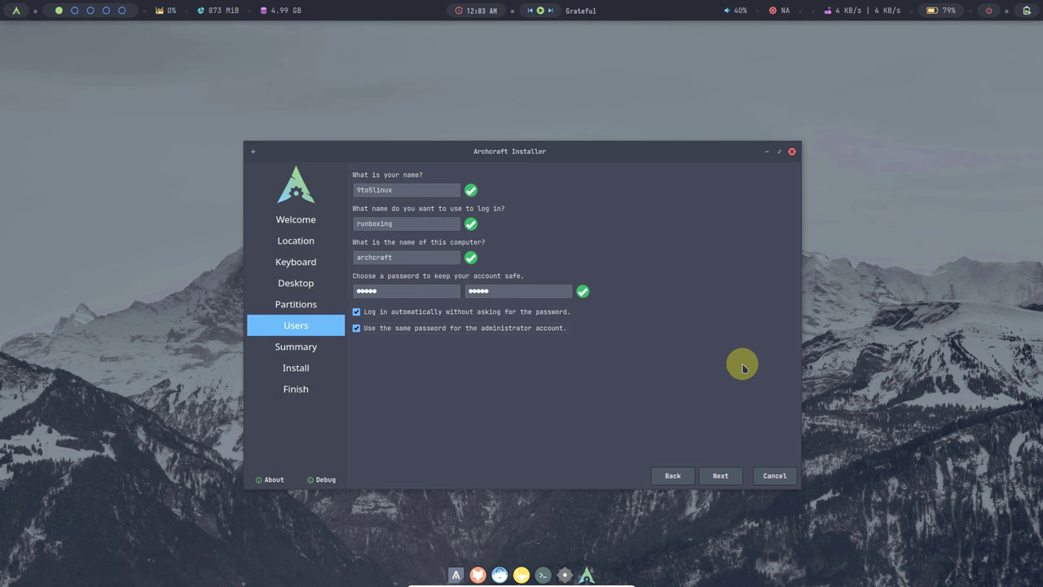
left_click(719, 472)
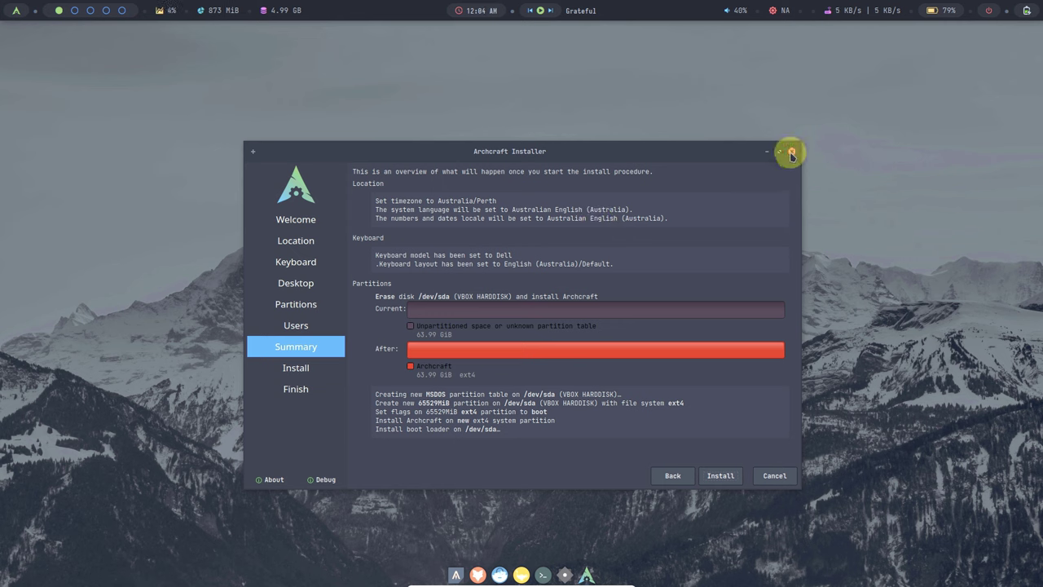
View the installer's About information, then cancel and quit the Calamares installation.
left_click(265, 480)
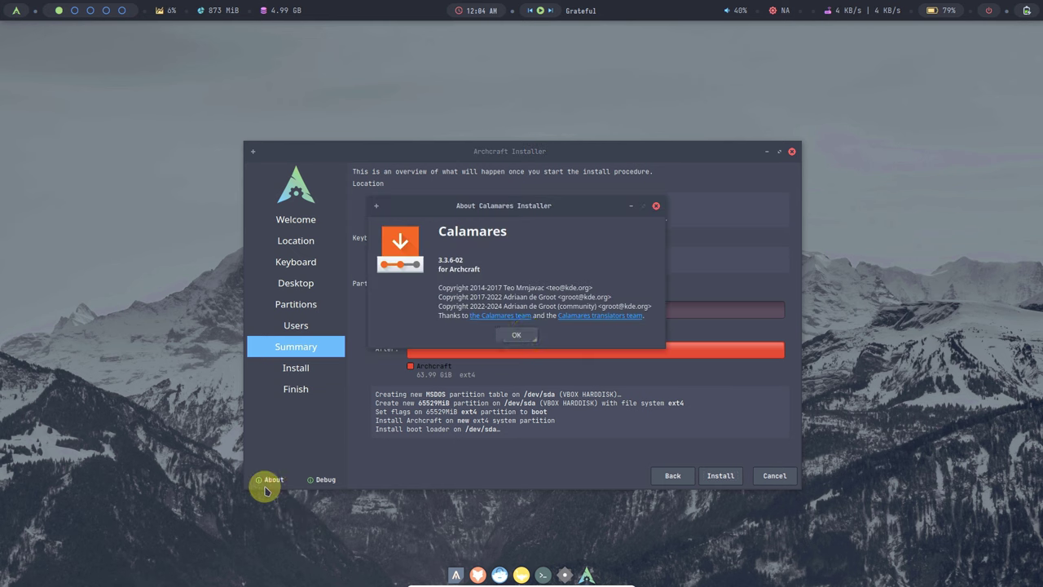
left_click(517, 335)
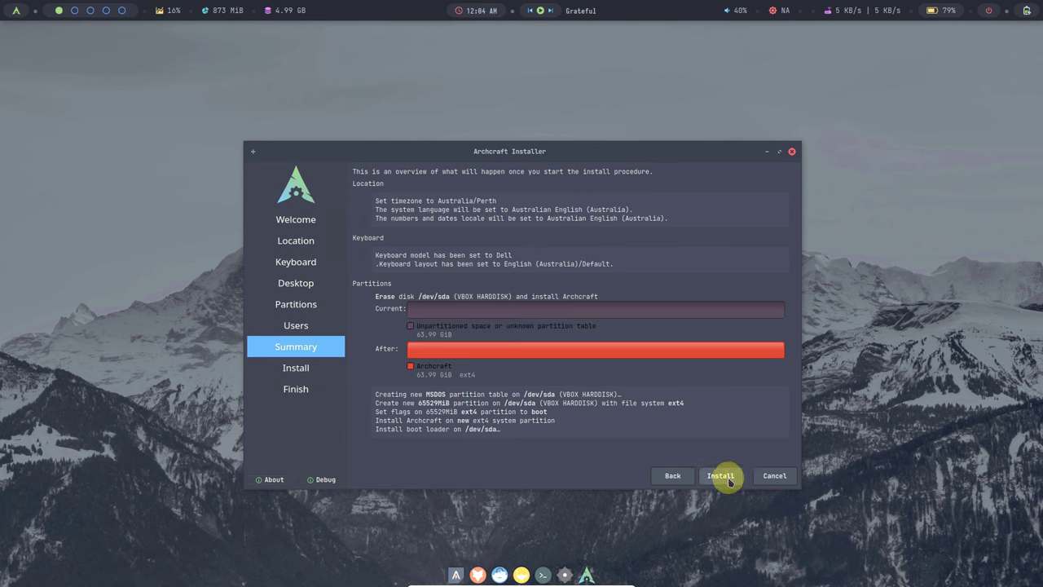
left_click(785, 477)
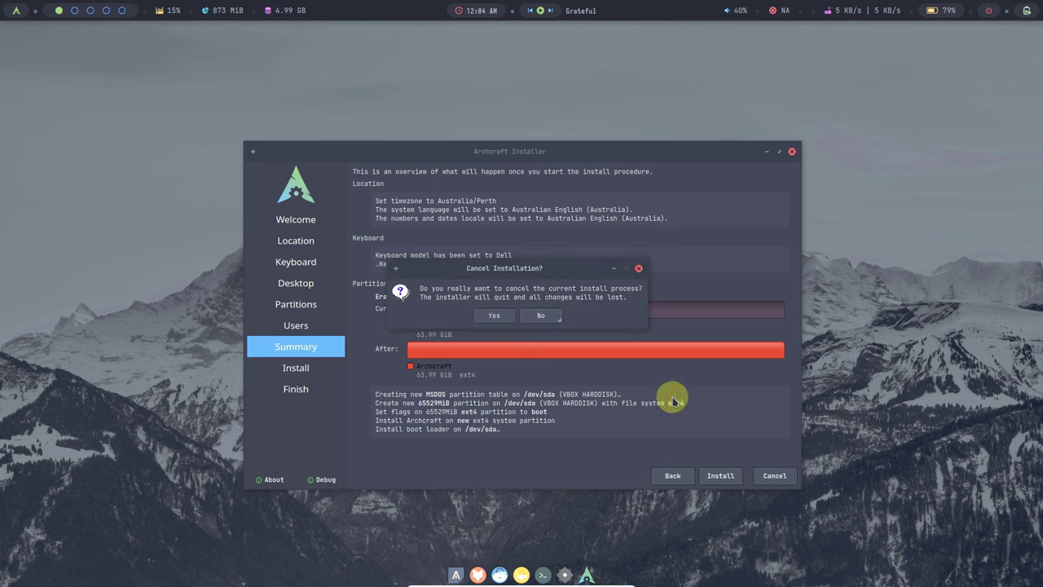
left_click(493, 315)
Browse the desktop menu's System and Keybinds entries, then close the menu.
right_click(173, 140)
mouse_move(209, 335)
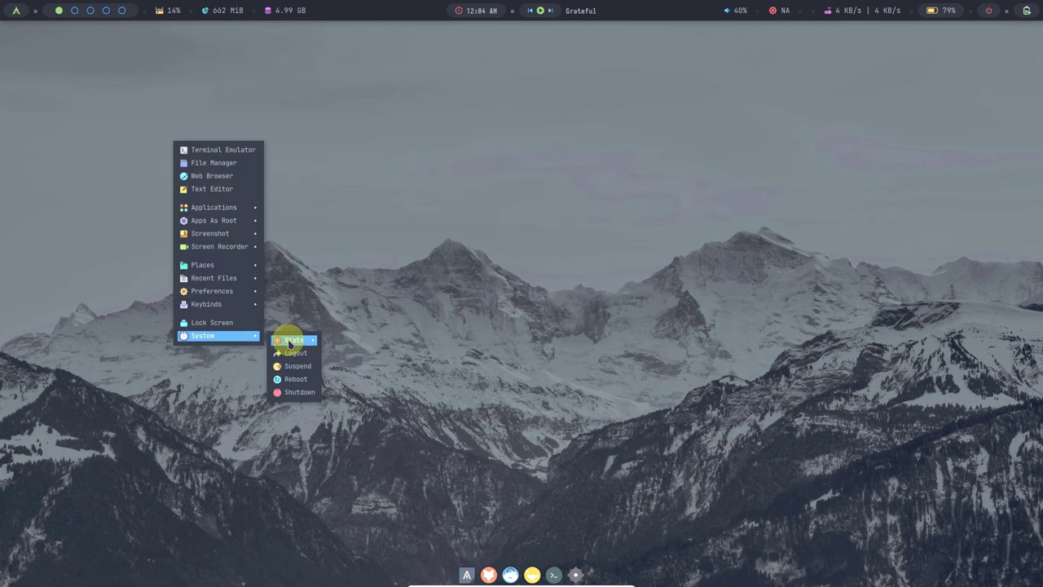
mouse_move(290, 344)
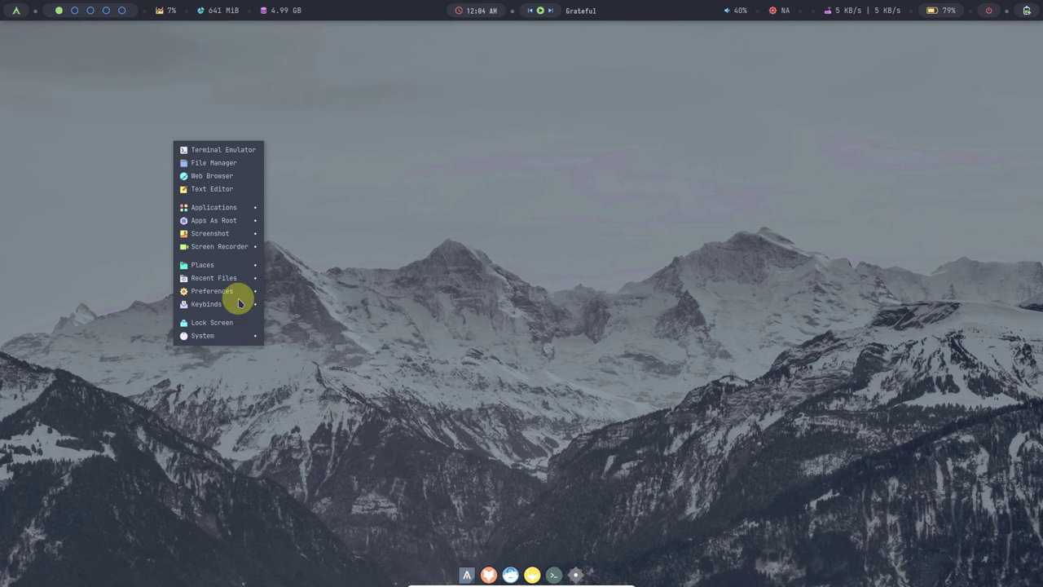
mouse_move(237, 306)
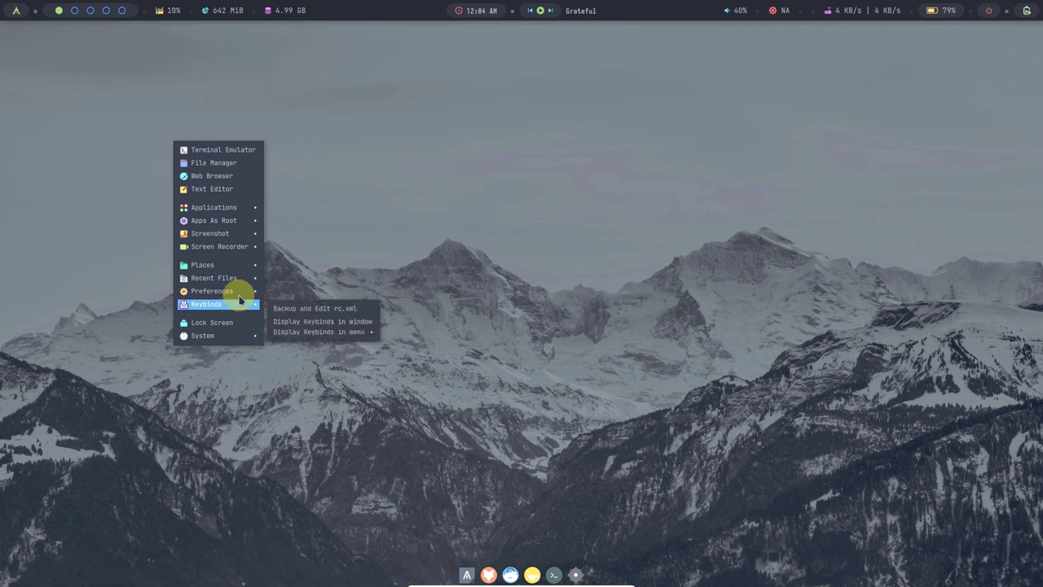
left_click(524, 190)
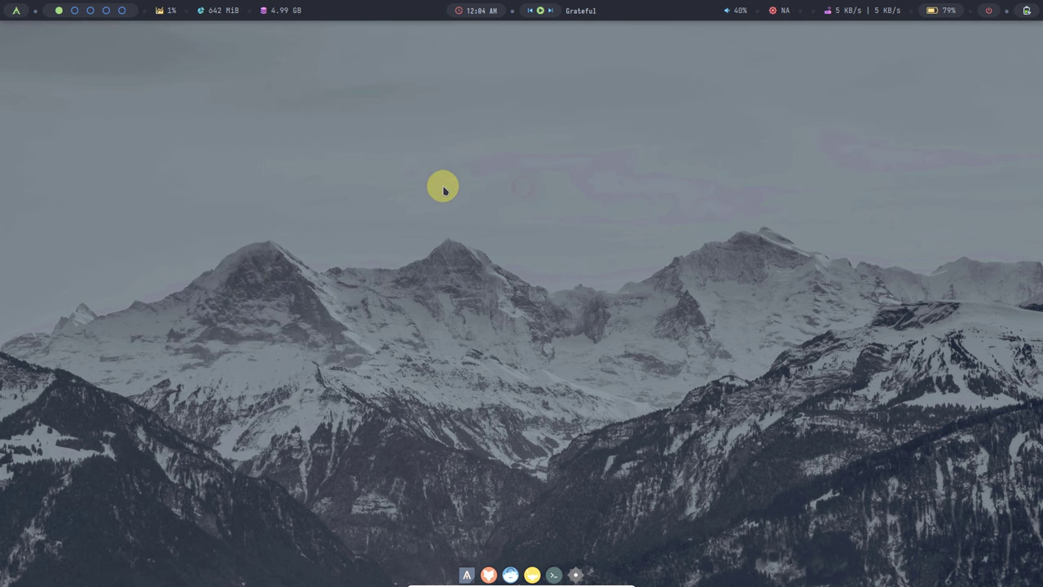
Launch Firefox Web Browser from the desktop menu's Applications > Network submenu.
right_click(101, 114)
mouse_move(139, 176)
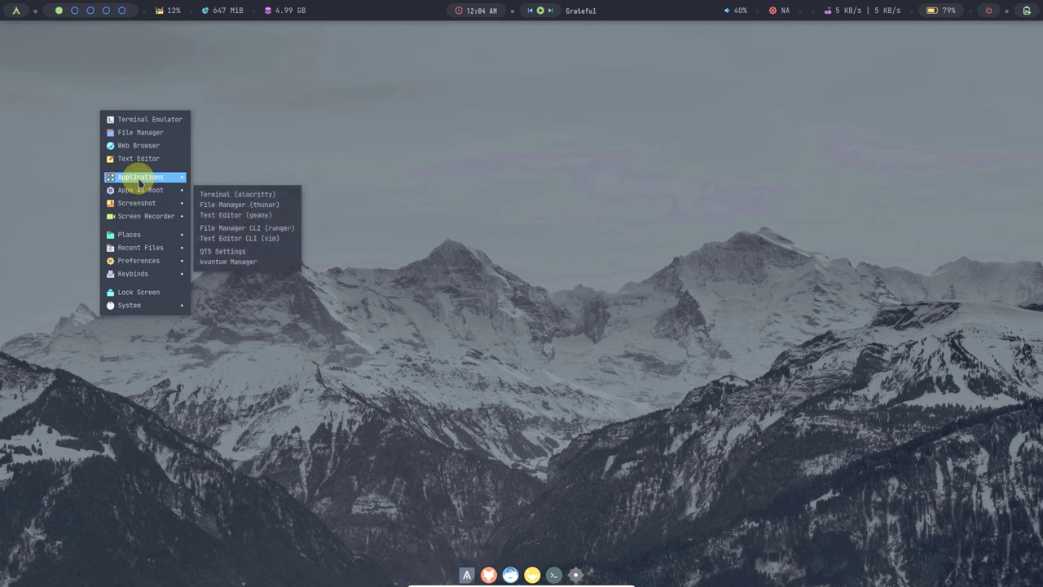
mouse_move(220, 250)
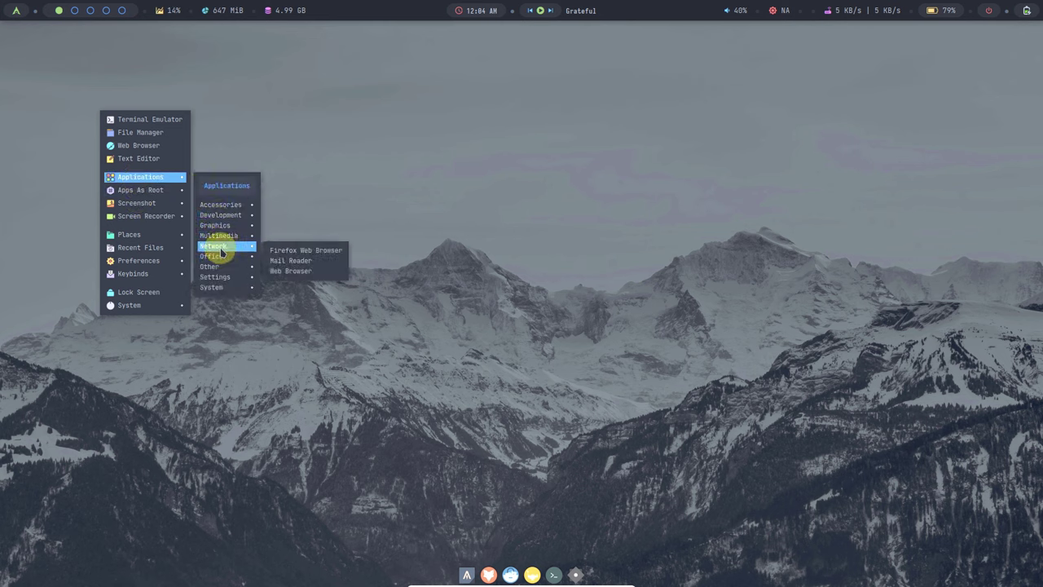
left_click(300, 251)
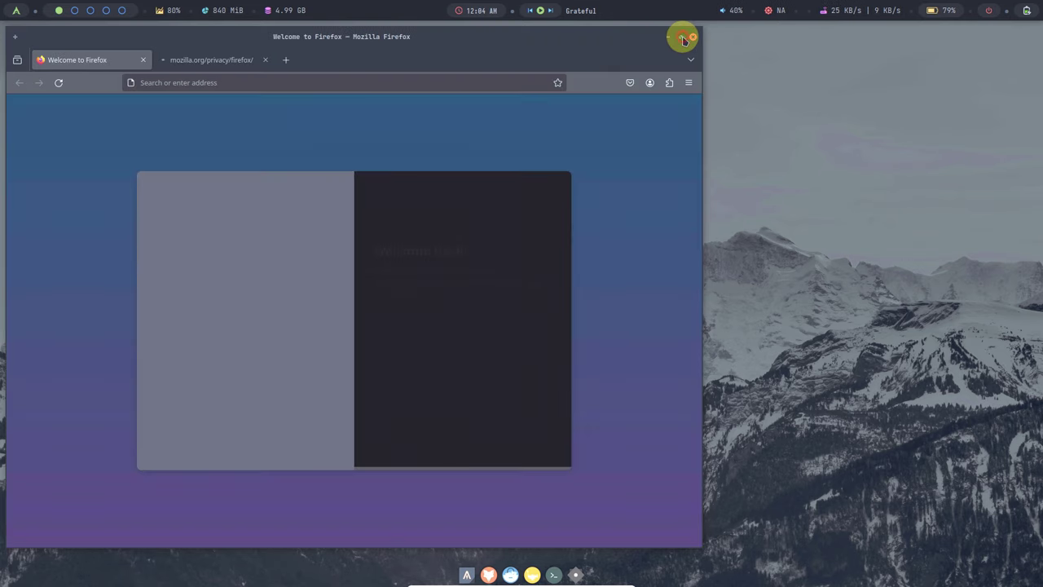
Maximize Firefox, close the Privacy Notice tab and load the about:support page.
left_click(681, 37)
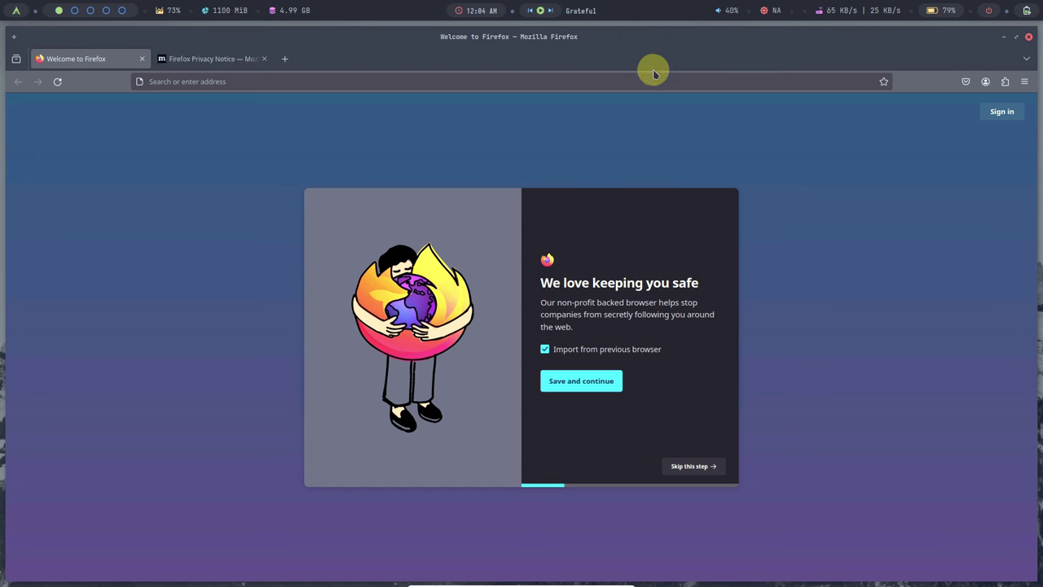
left_click(265, 60)
left_click(303, 82)
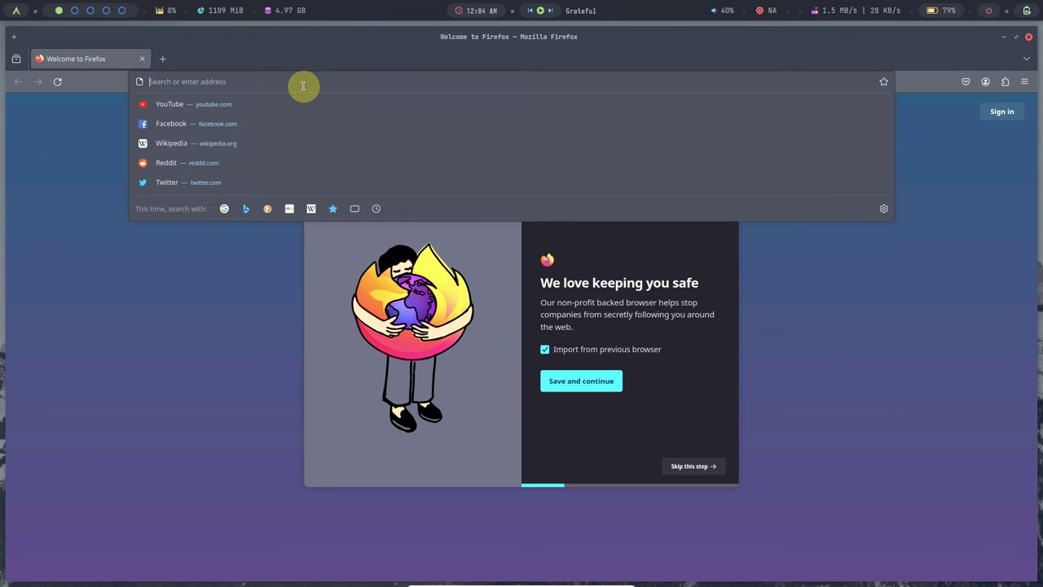
type("abou")
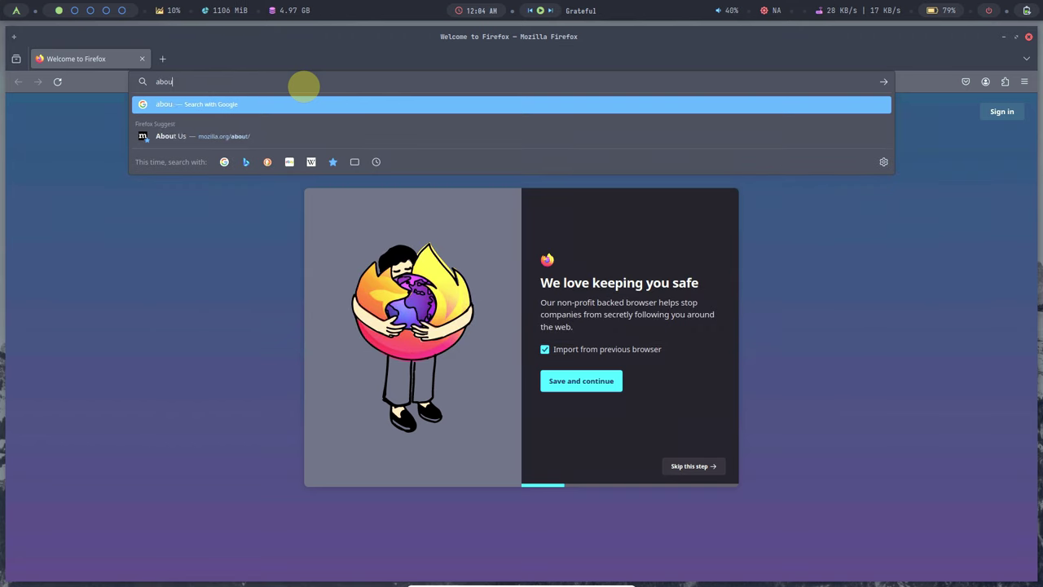
type("t:s")
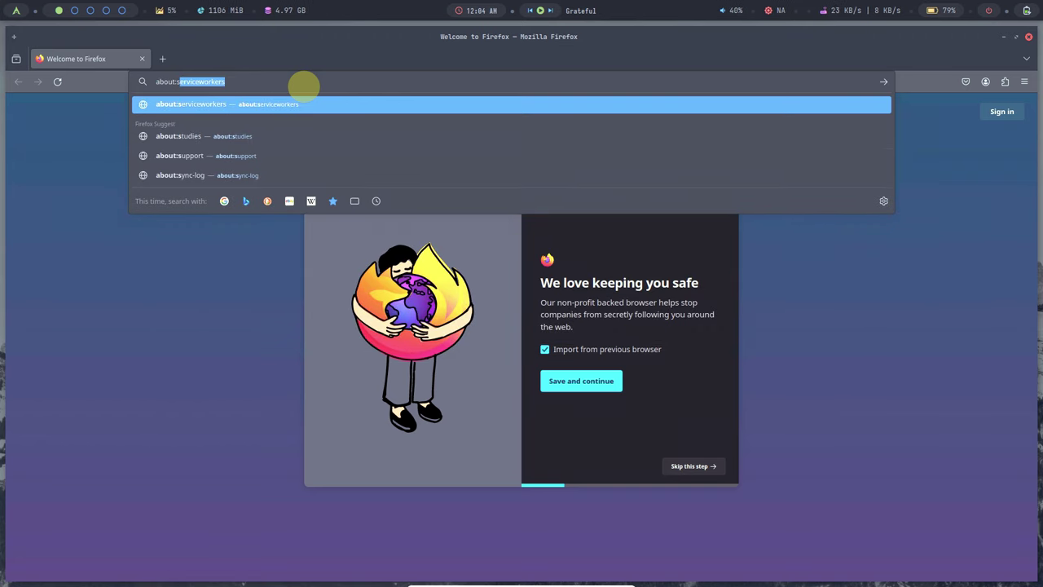
type("upport")
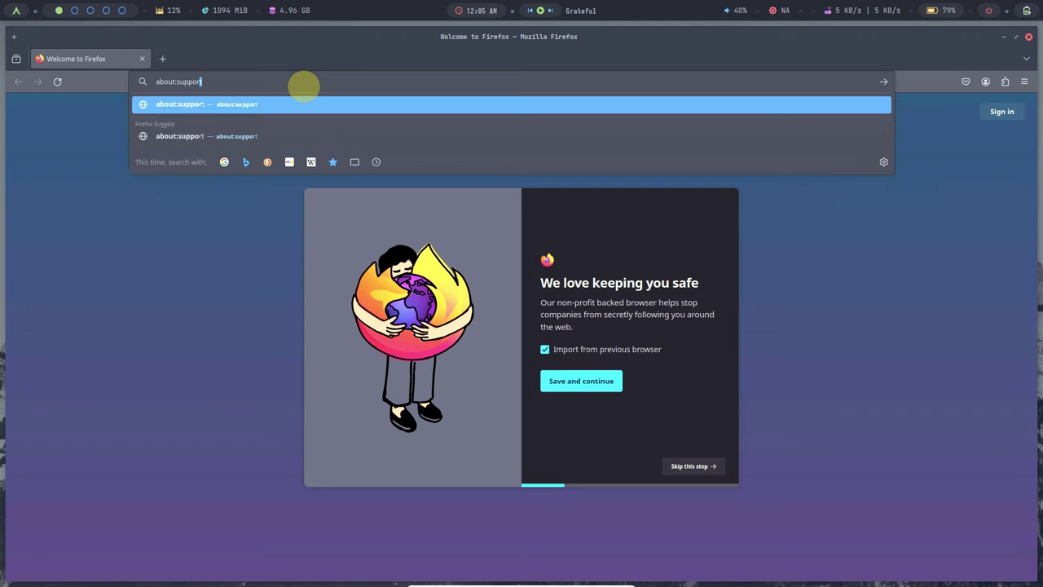
key("Return")
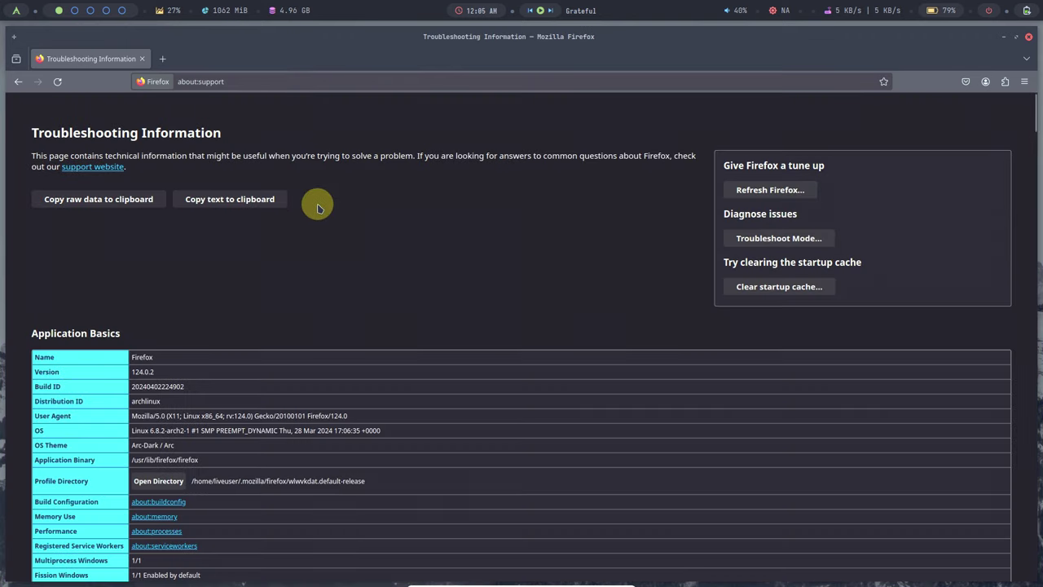
scroll(318, 208, "down", 6)
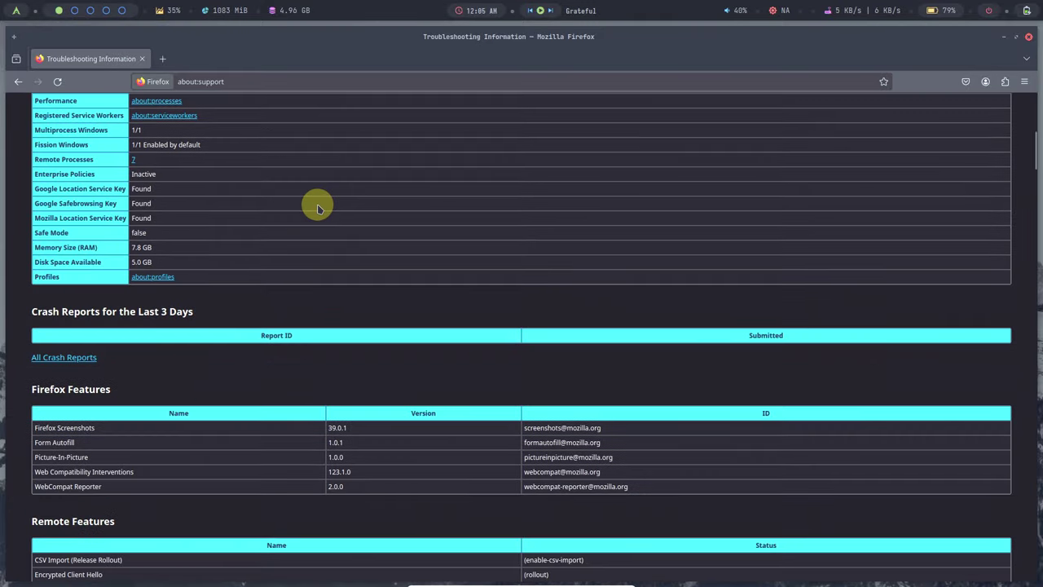
scroll(318, 209, "down", 4)
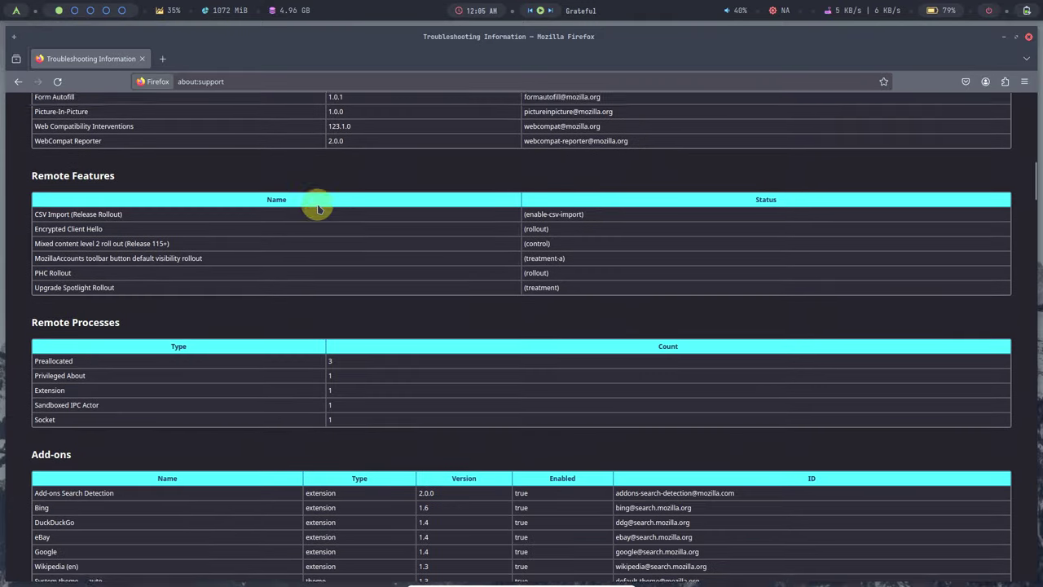
scroll(317, 208, "down", 12)
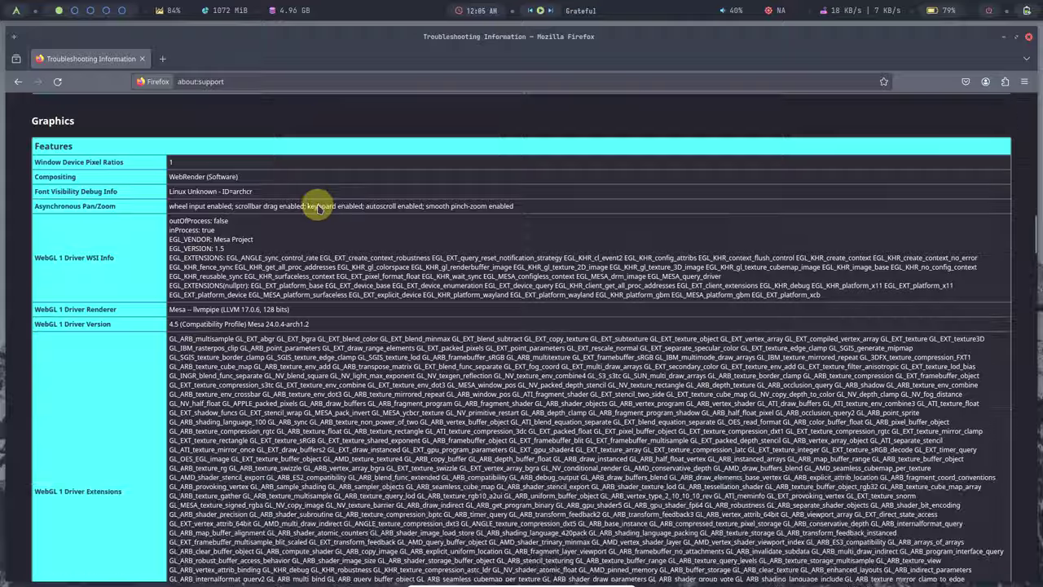
scroll(318, 208, "down", 15)
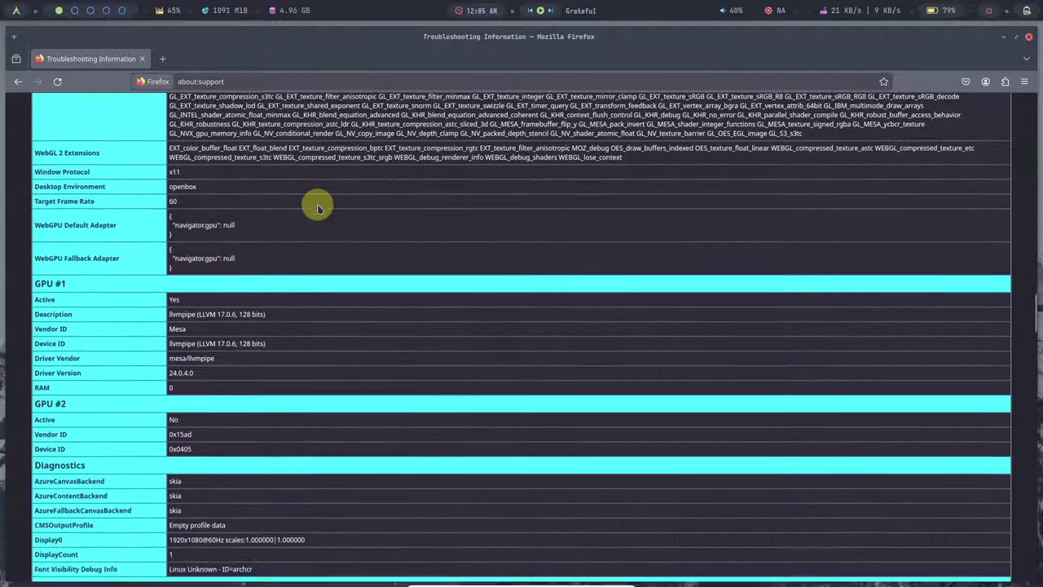
scroll(318, 208, "down", 15)
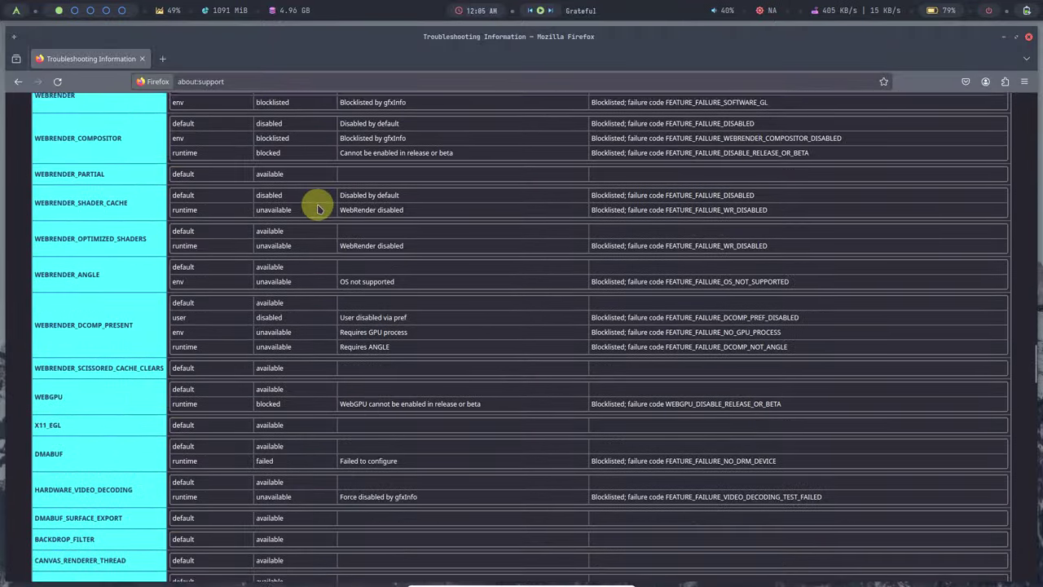
scroll(317, 209, "down", 15)
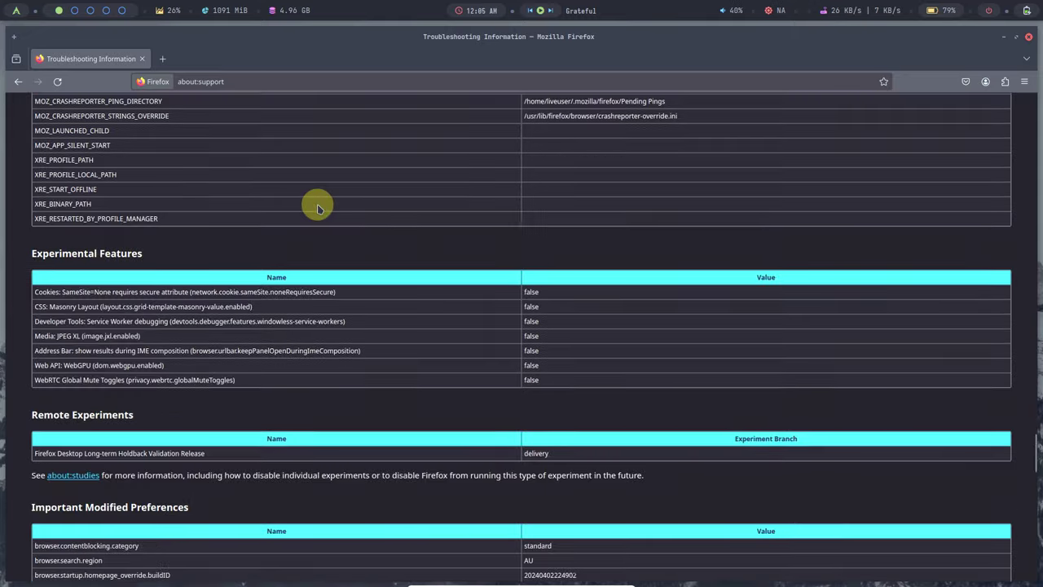
scroll(317, 208, "down", 15)
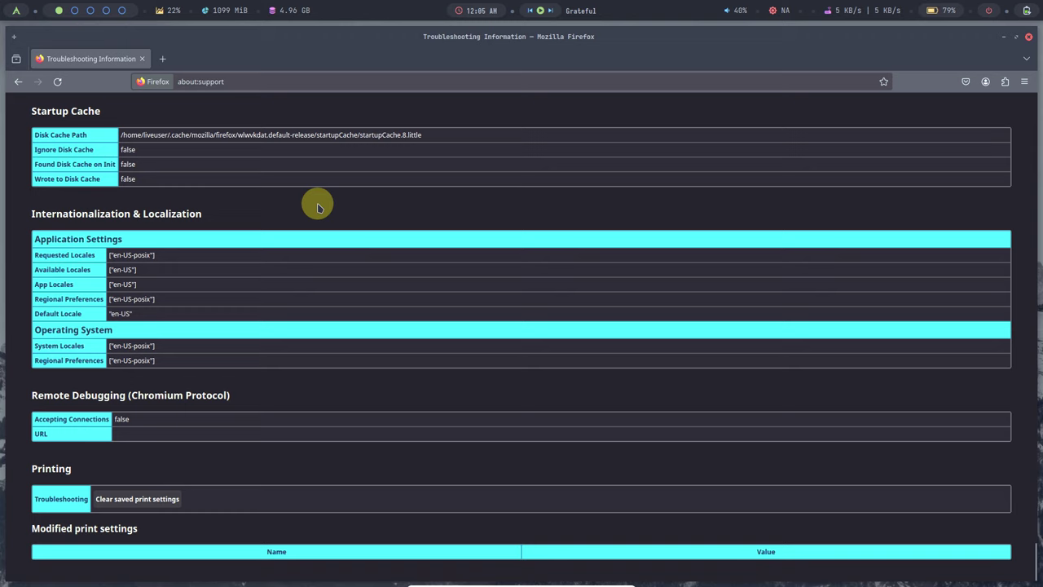
scroll(318, 207, "up", 5)
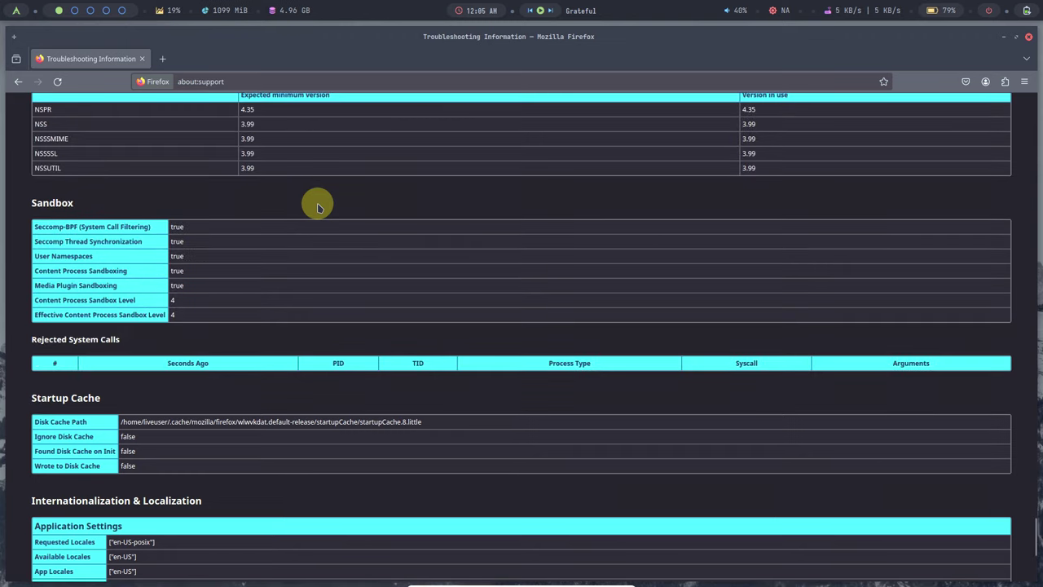
scroll(318, 207, "up", 20)
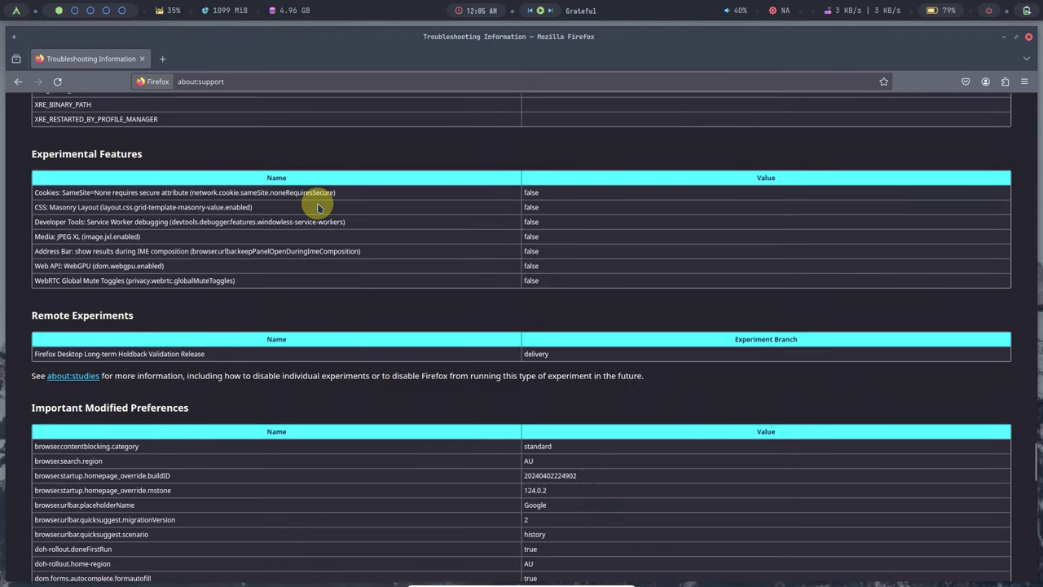
scroll(318, 207, "up", 20)
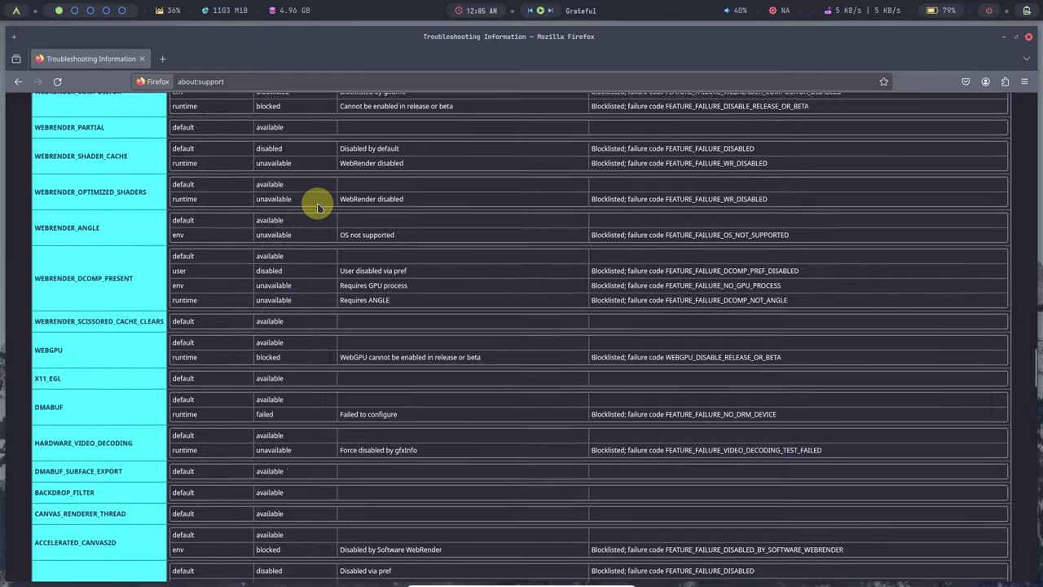
scroll(317, 207, "up", 20)
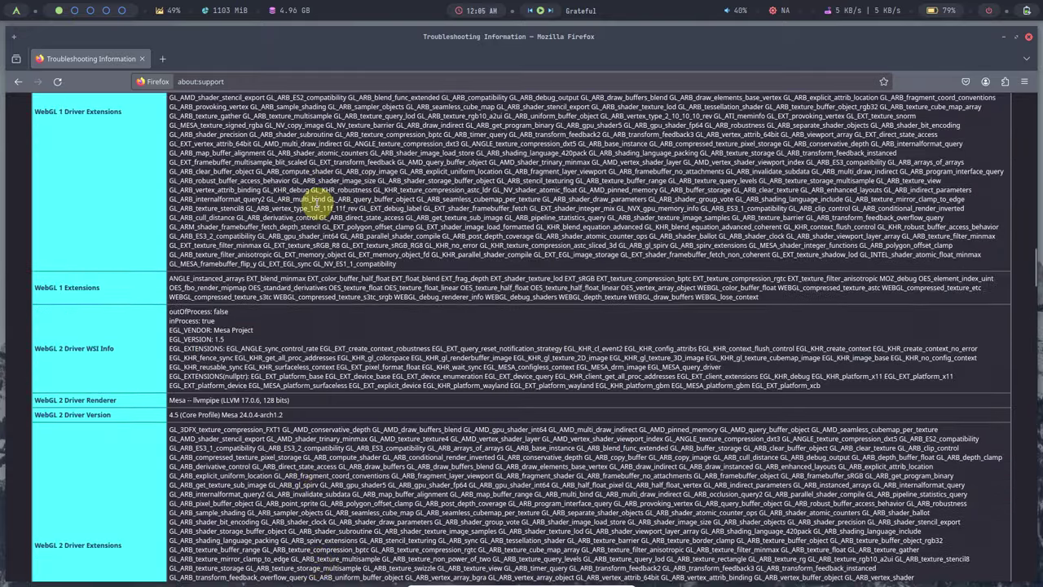
scroll(317, 207, "up", 20)
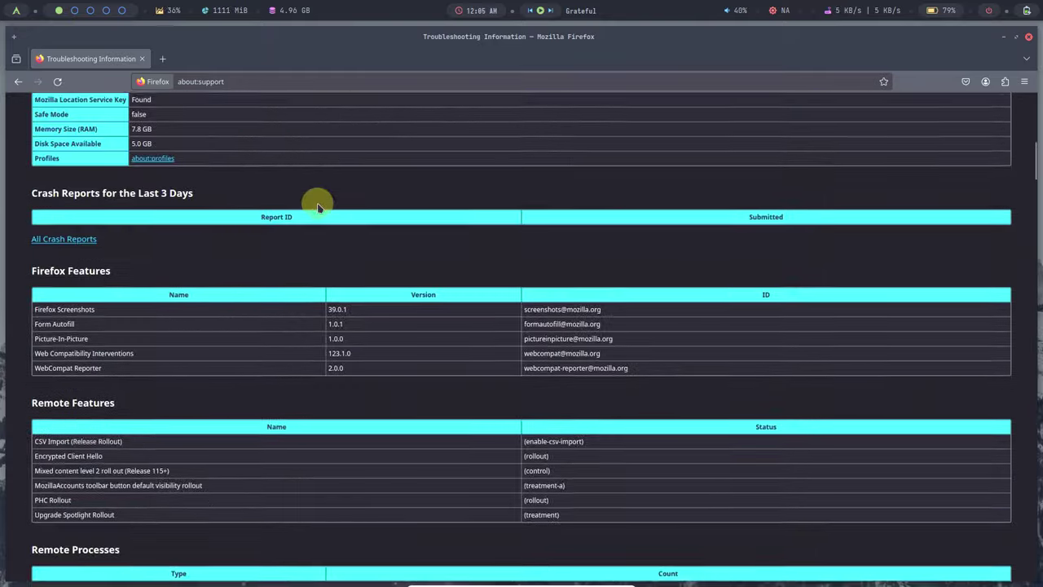
scroll(318, 207, "up", 1)
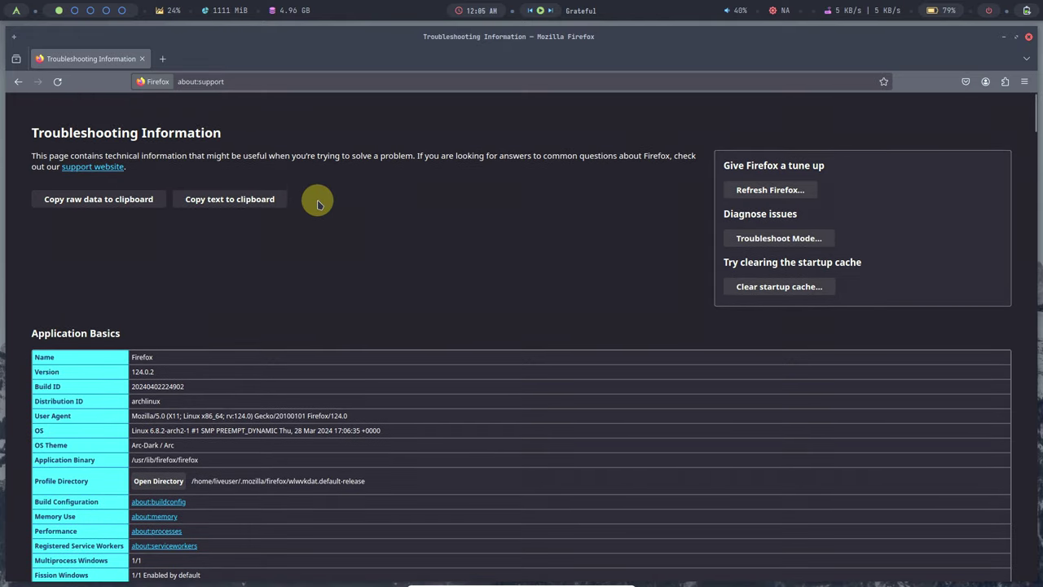
Search 'archcraft linu', open the 'Archcraft : Home' result and scroll to the site footer.
left_click(307, 80)
type("archcra")
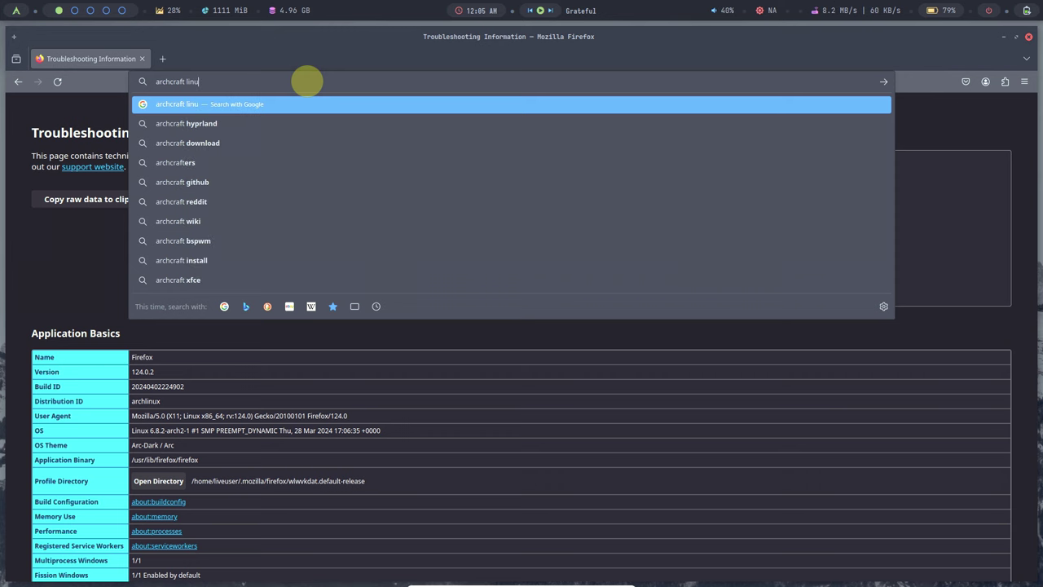
type("ft linu")
key("Return")
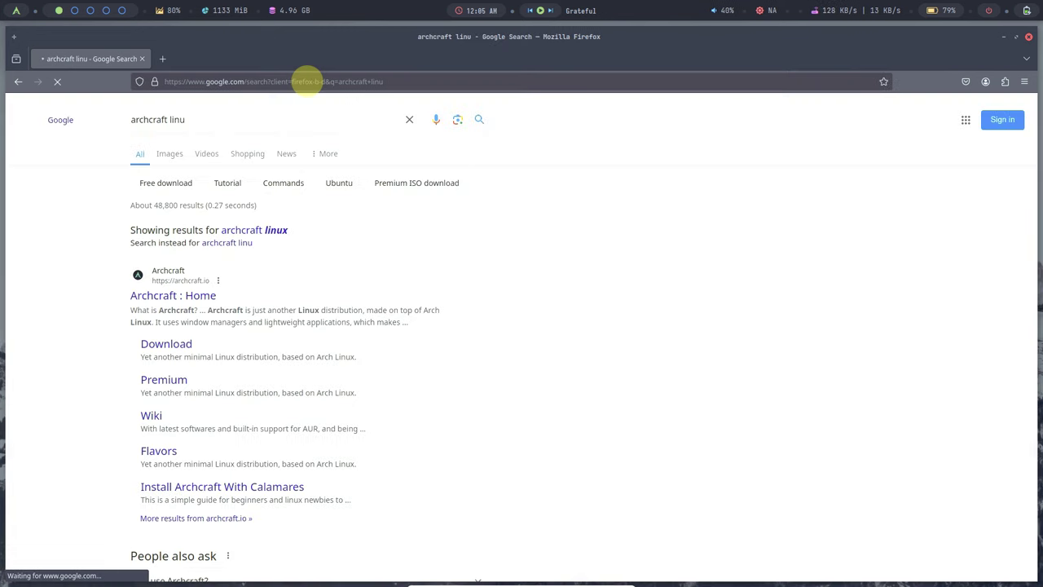
left_click(207, 296)
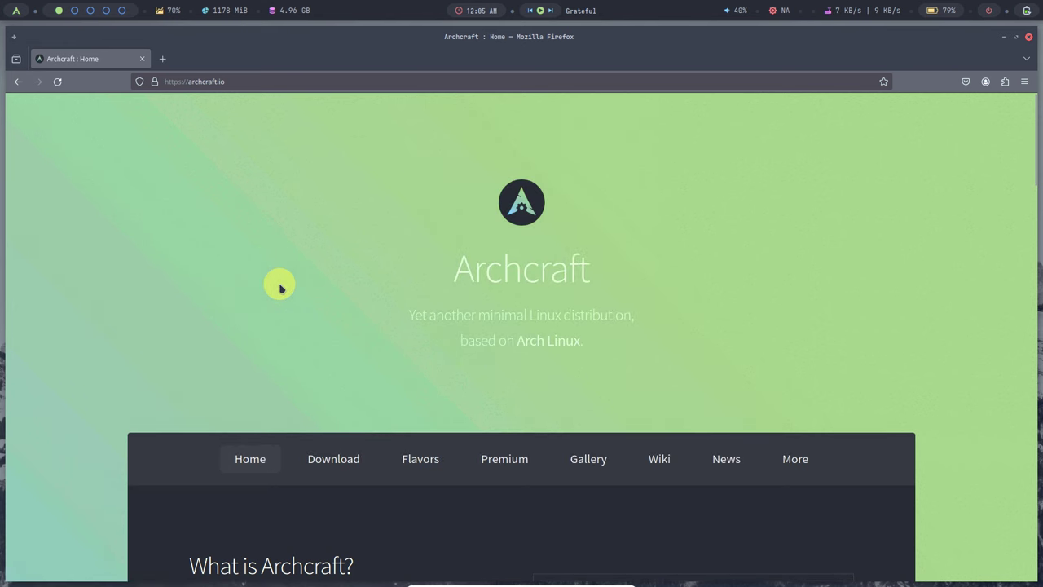
scroll(280, 285, "down", 4)
scroll(279, 287, "down", 1)
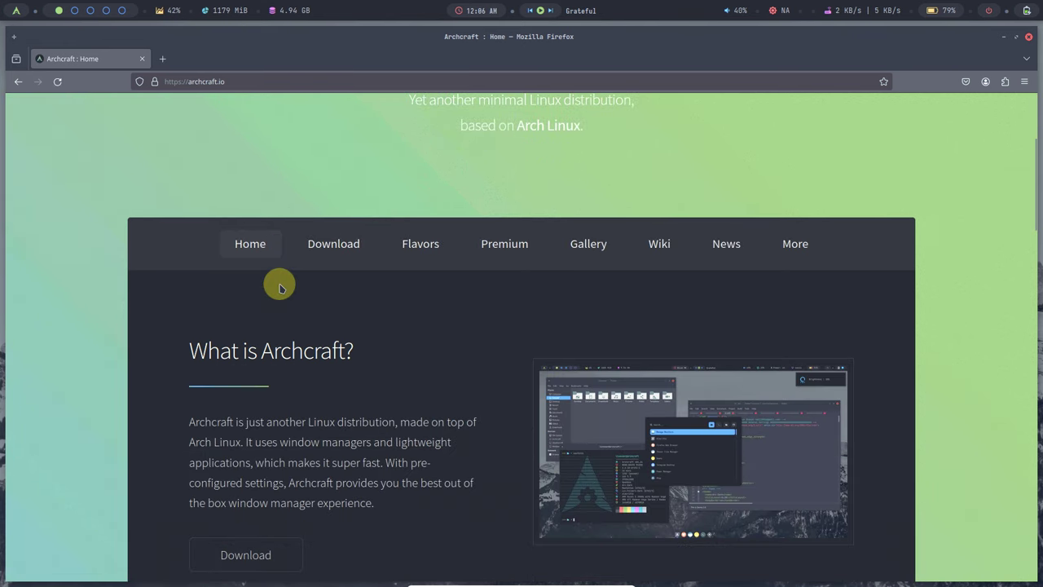
scroll(279, 287, "down", 10)
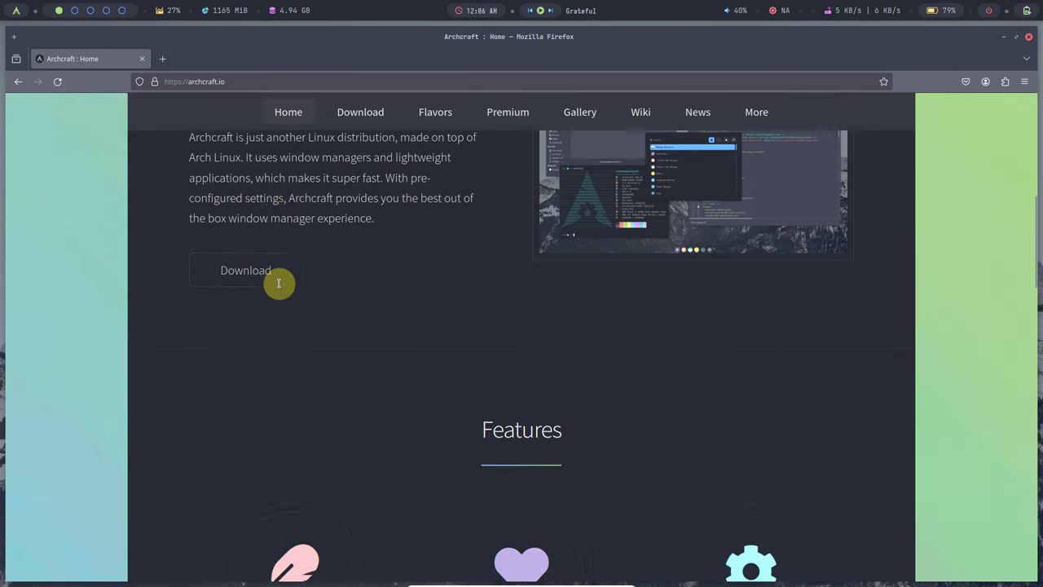
scroll(279, 287, "down", 18)
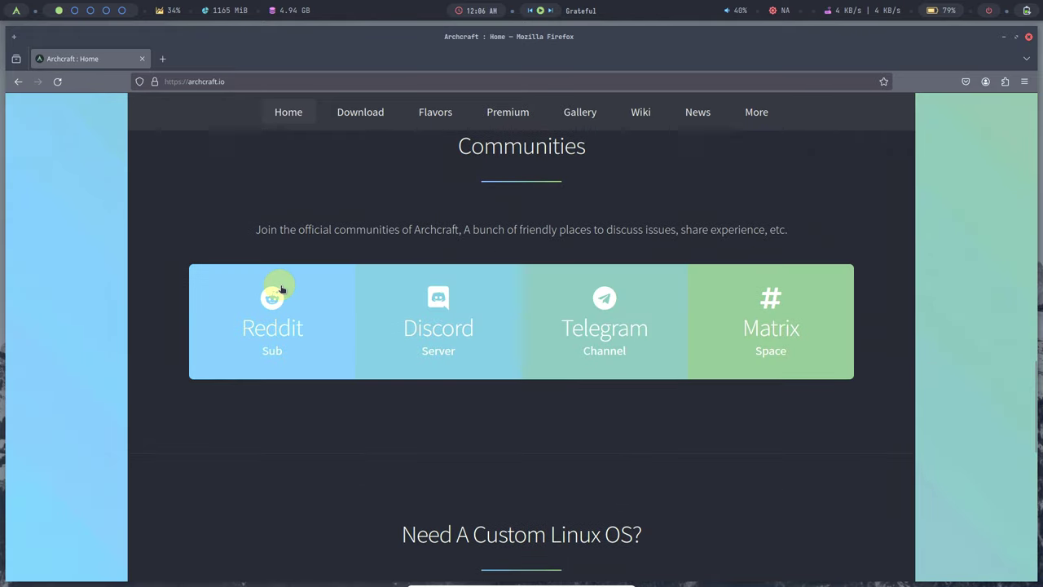
scroll(280, 286, "down", 12)
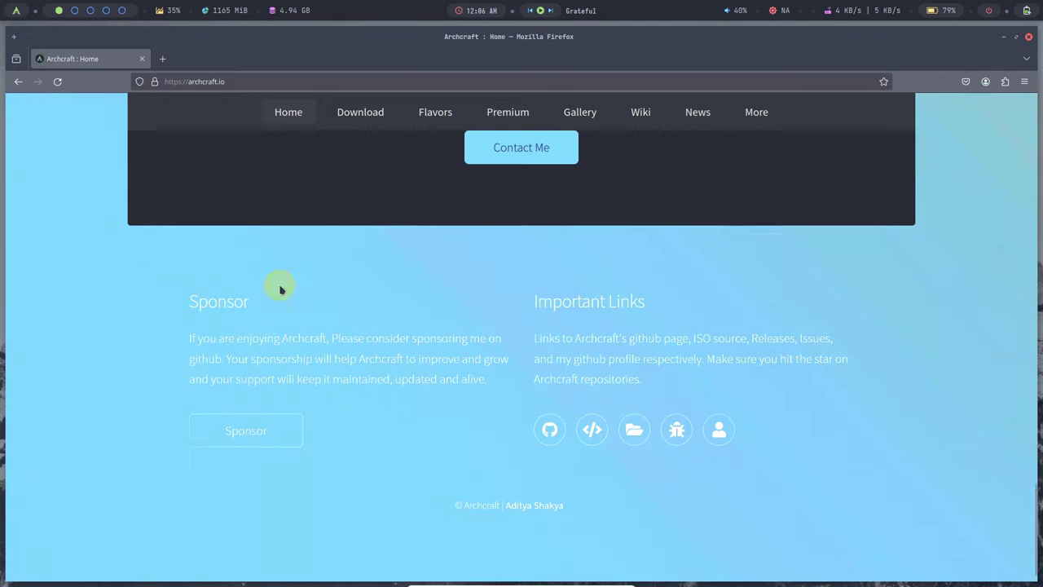
Close the broken News tab, then open the Download page's Changelog in a background tab.
left_click(702, 113)
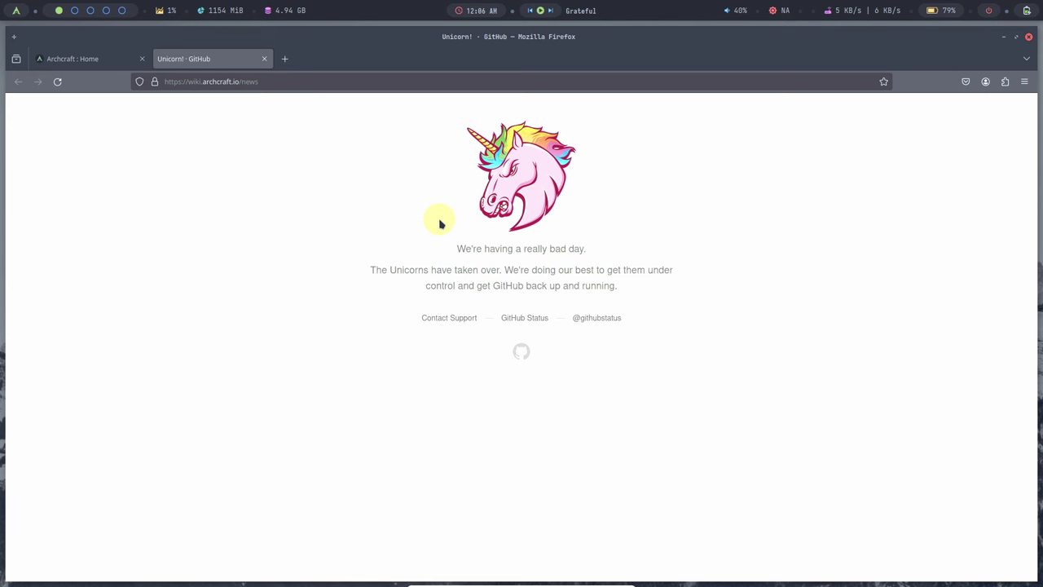
left_click(264, 59)
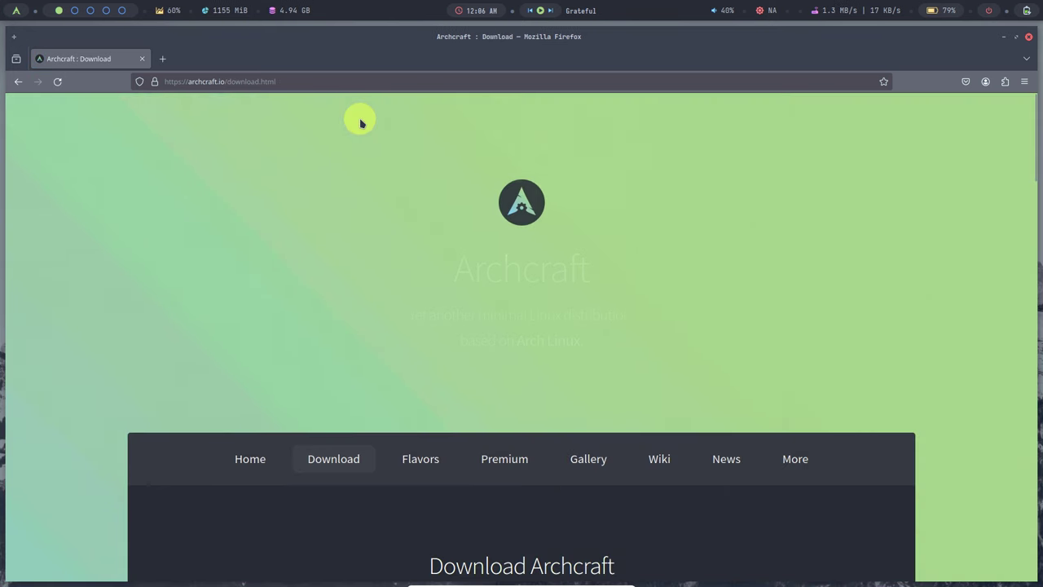
scroll(621, 232, "down", 3)
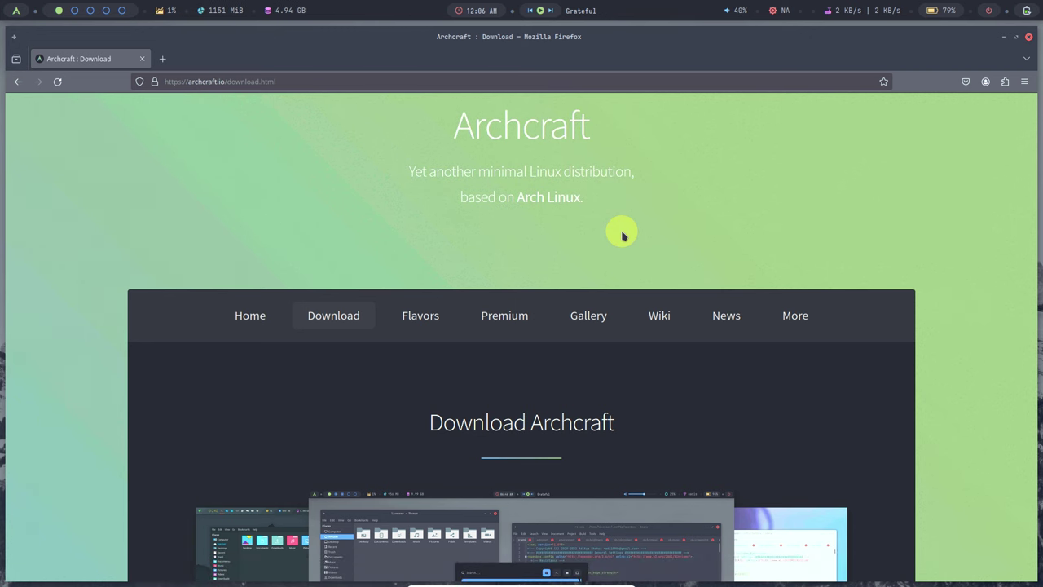
scroll(621, 235, "down", 5)
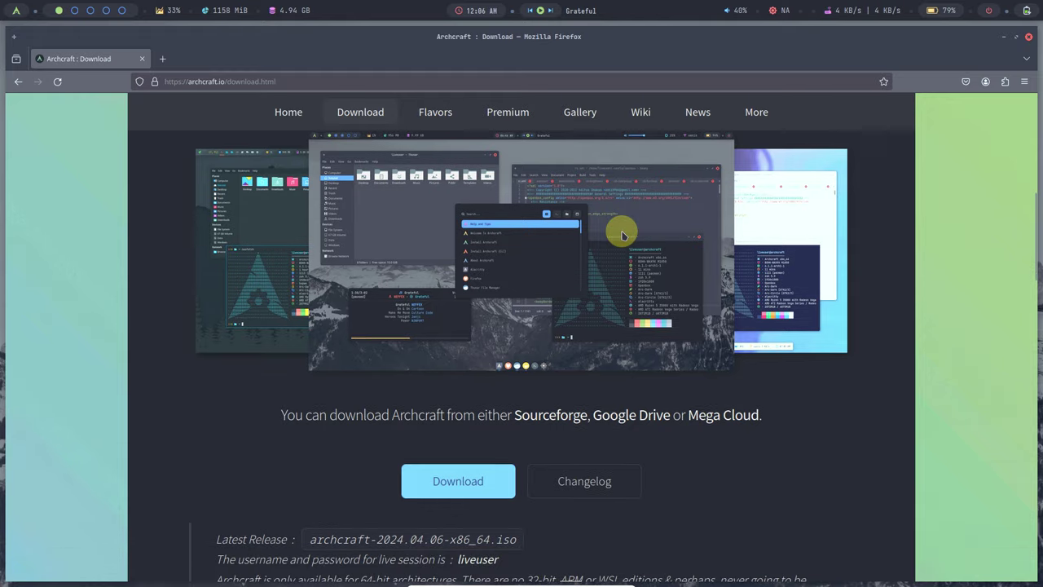
scroll(622, 234, "down", 1)
middle_click(611, 401)
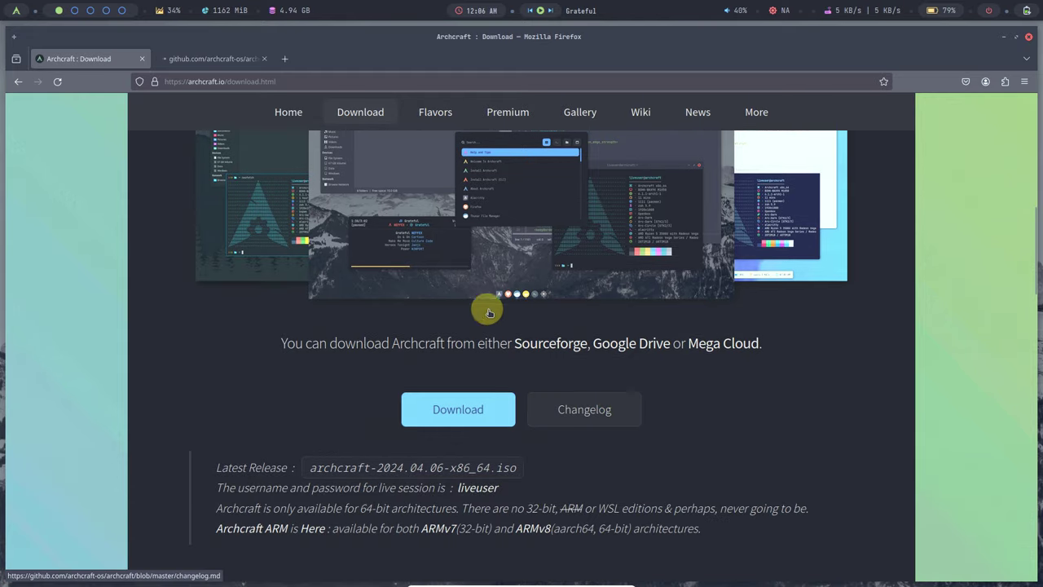
Switch to the changelog.md tab, select the April 2024 entry, then clear the selection.
left_click(221, 59)
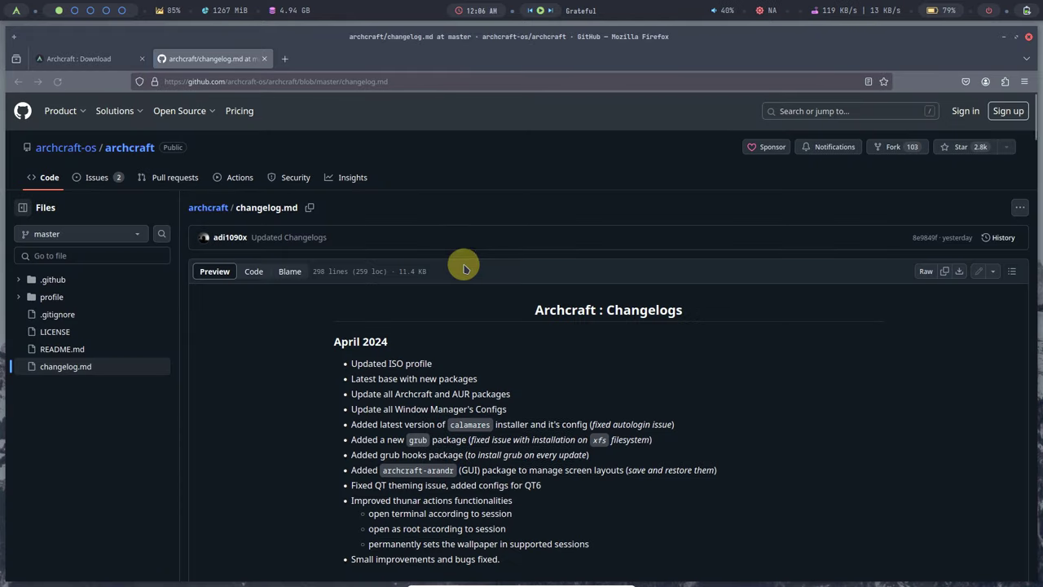
scroll(439, 245, "down", 1)
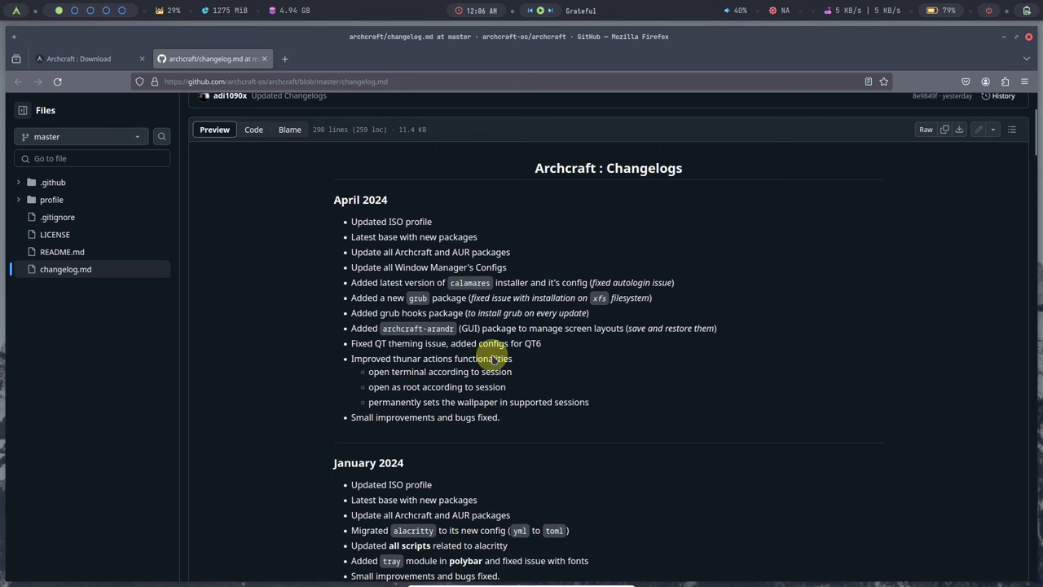
scroll(488, 342, "down", 2)
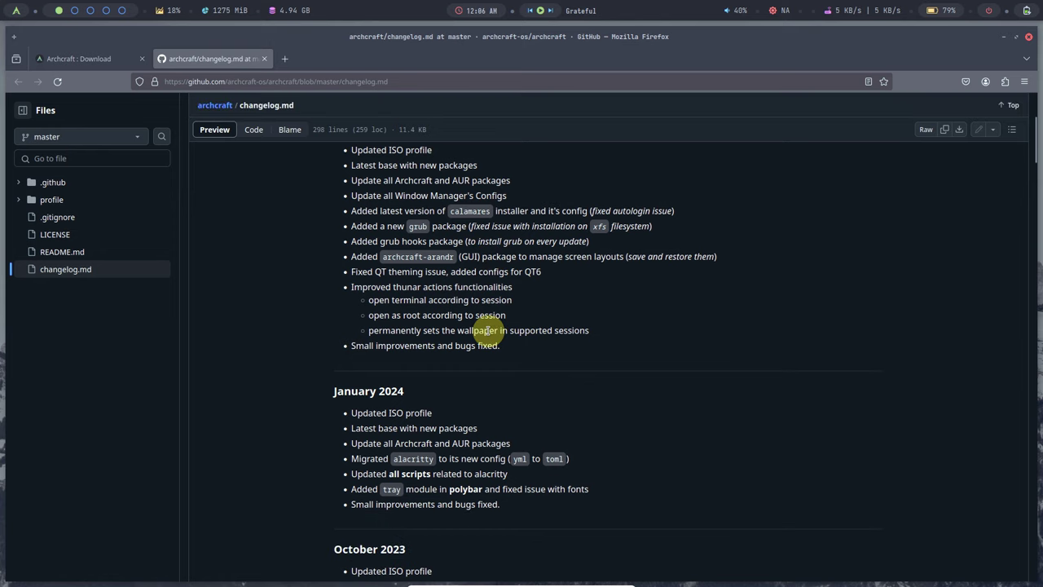
scroll(487, 330, "up", 4)
left_click_drag(497, 489, 332, 294)
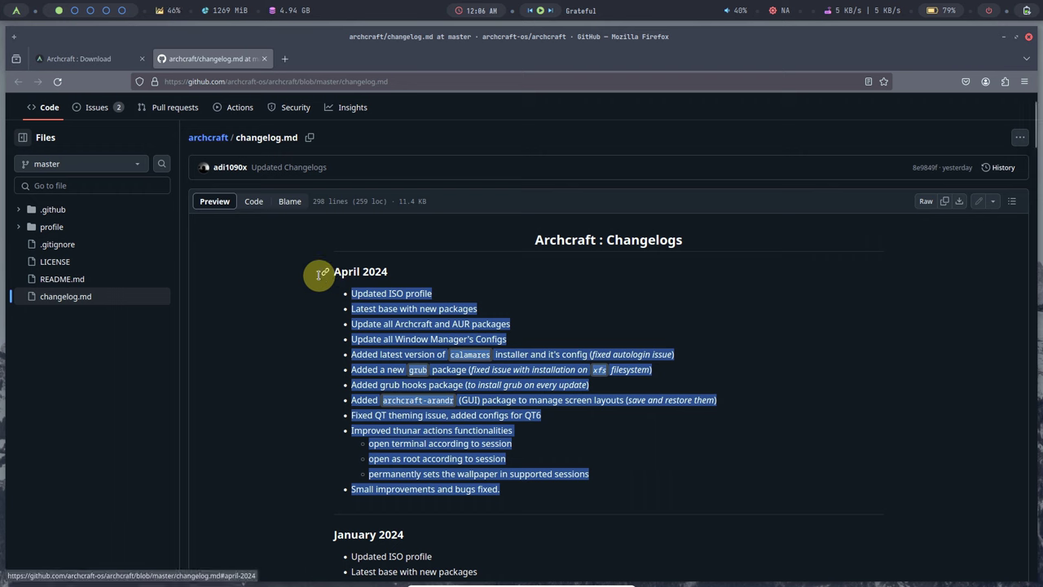
left_click_drag(323, 271, 334, 271)
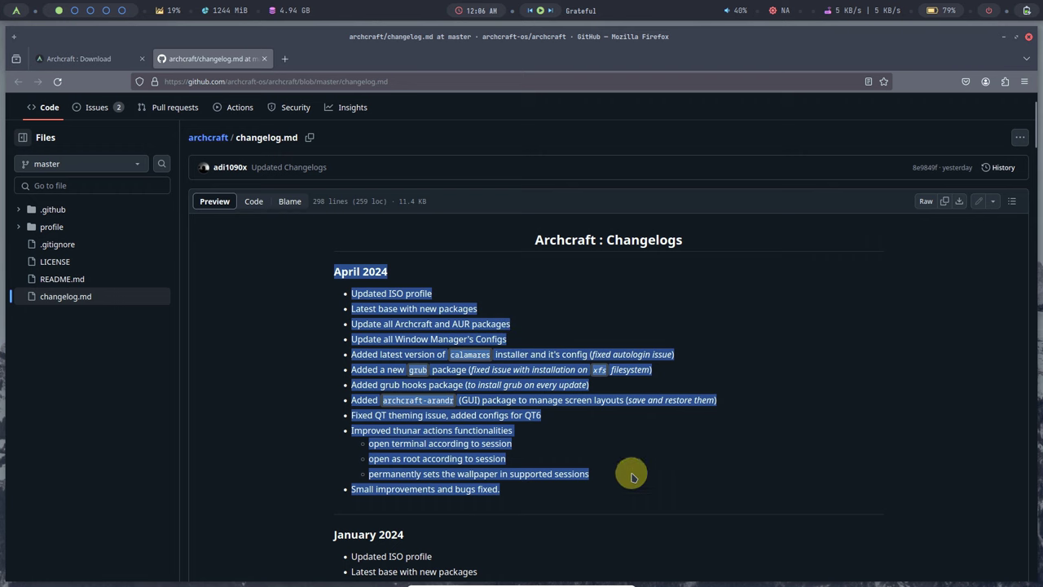
left_click(660, 436)
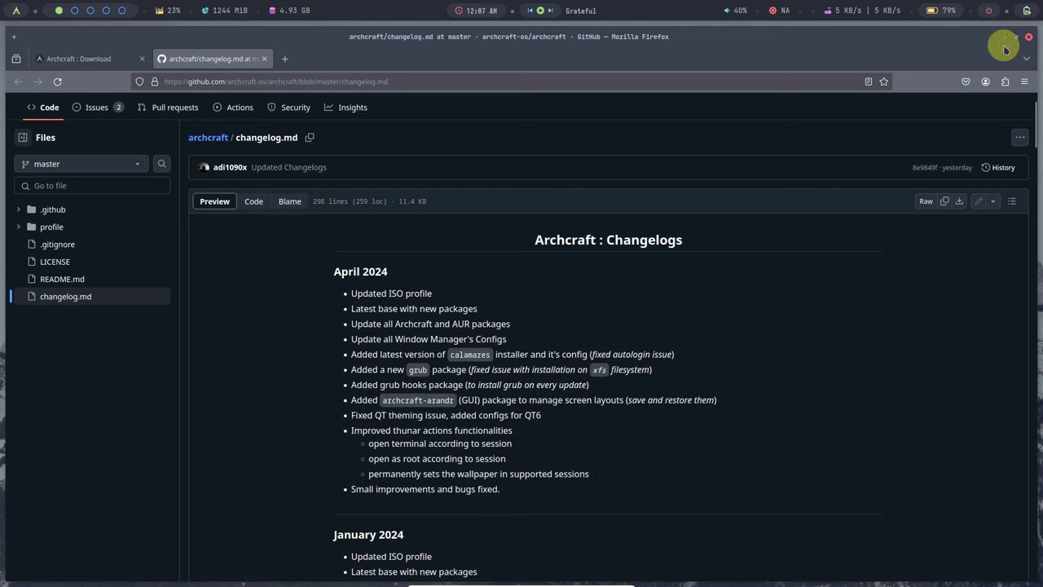
Close Firefox and set the Openbox menu style to Simple.
left_click(1027, 39)
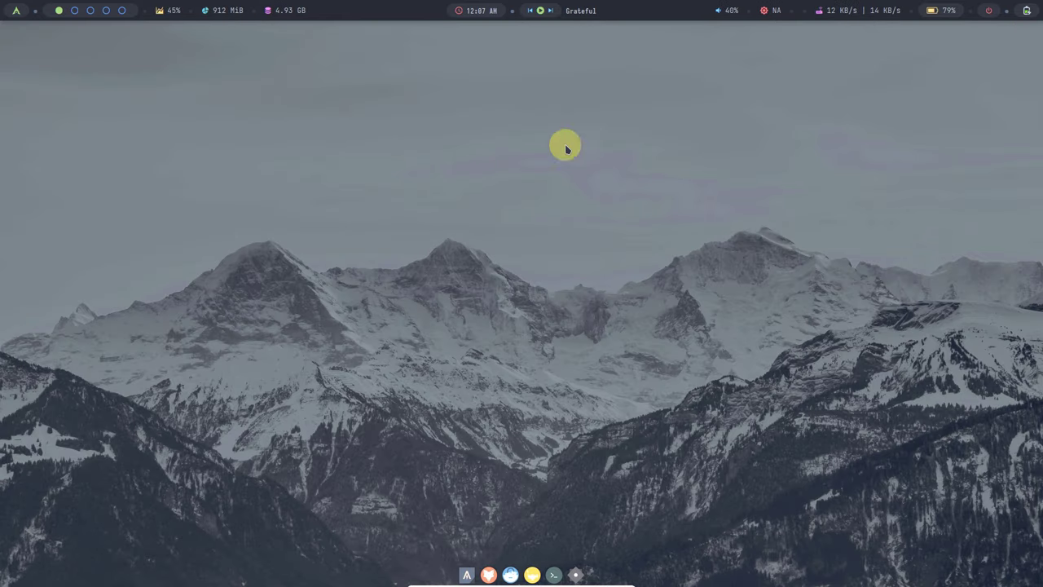
right_click(234, 124)
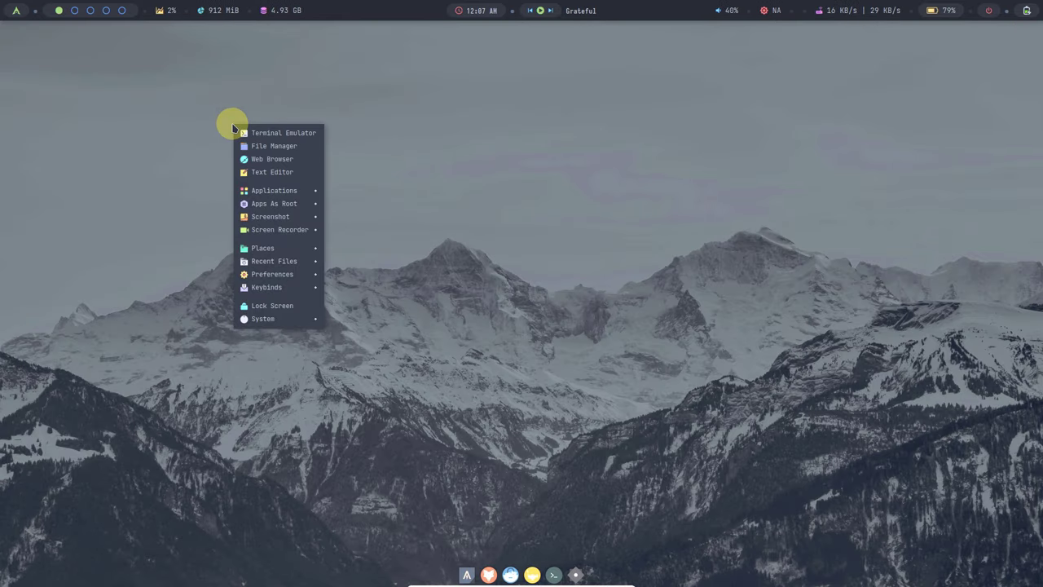
mouse_move(289, 291)
mouse_move(287, 274)
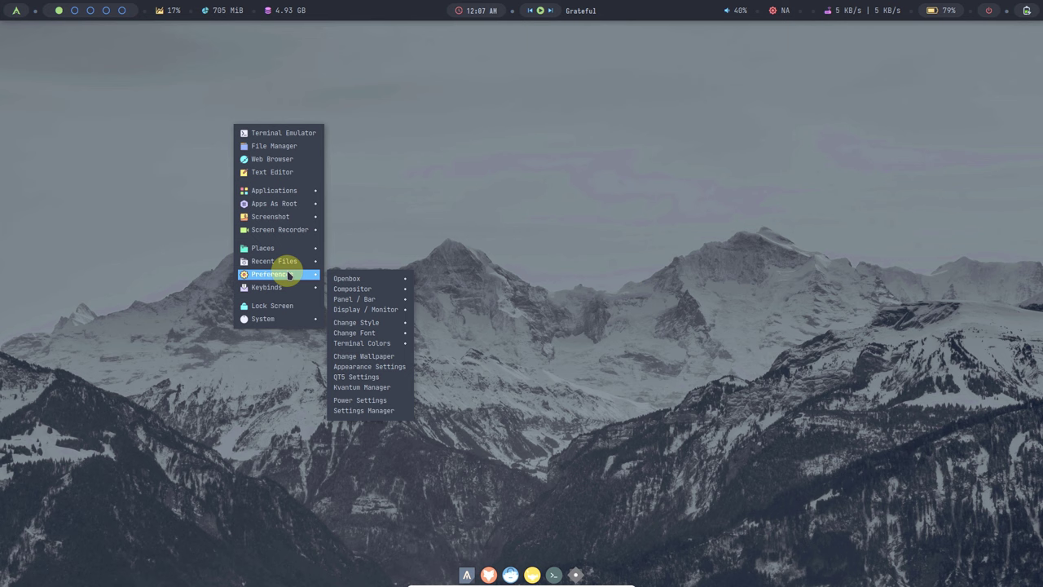
mouse_move(383, 281)
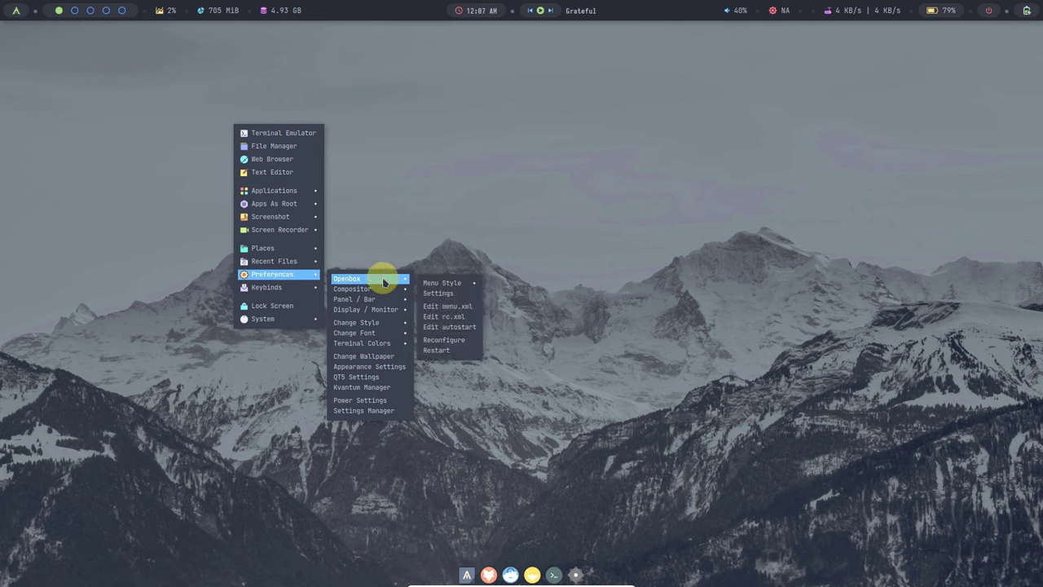
mouse_move(470, 283)
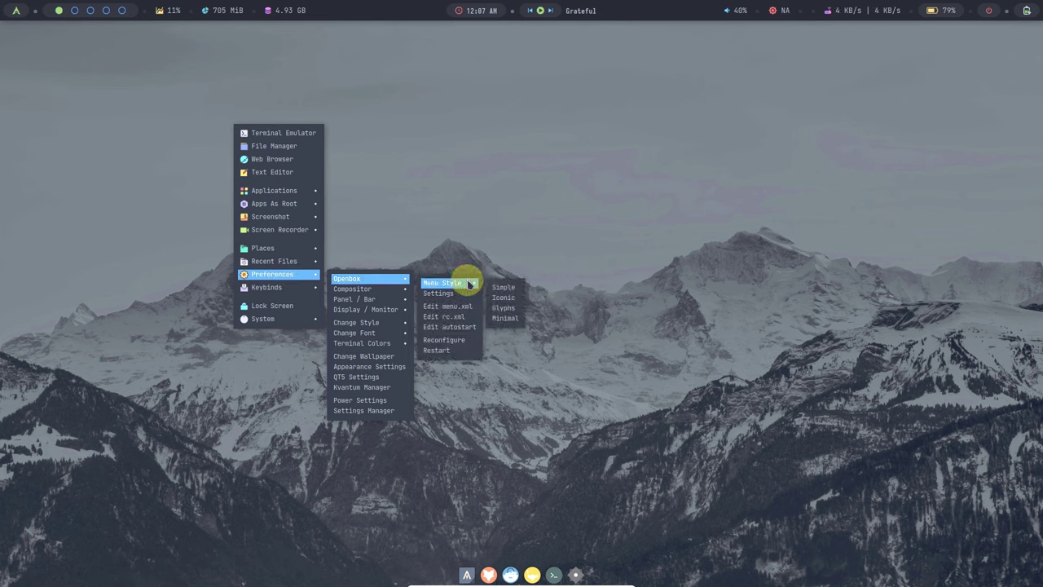
left_click(496, 285)
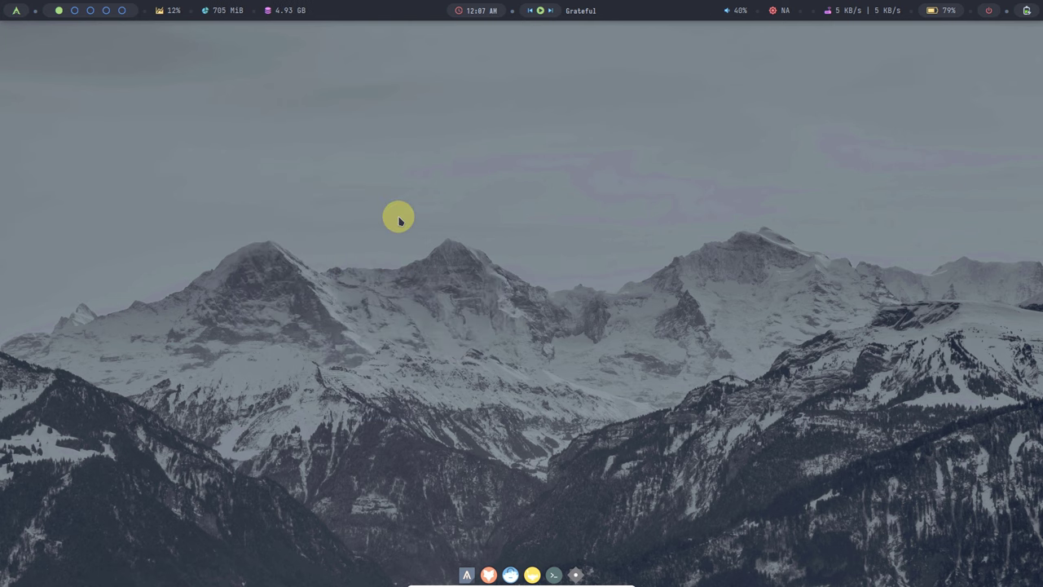
Switch the Openbox menu style to Iconic.
right_click(352, 200)
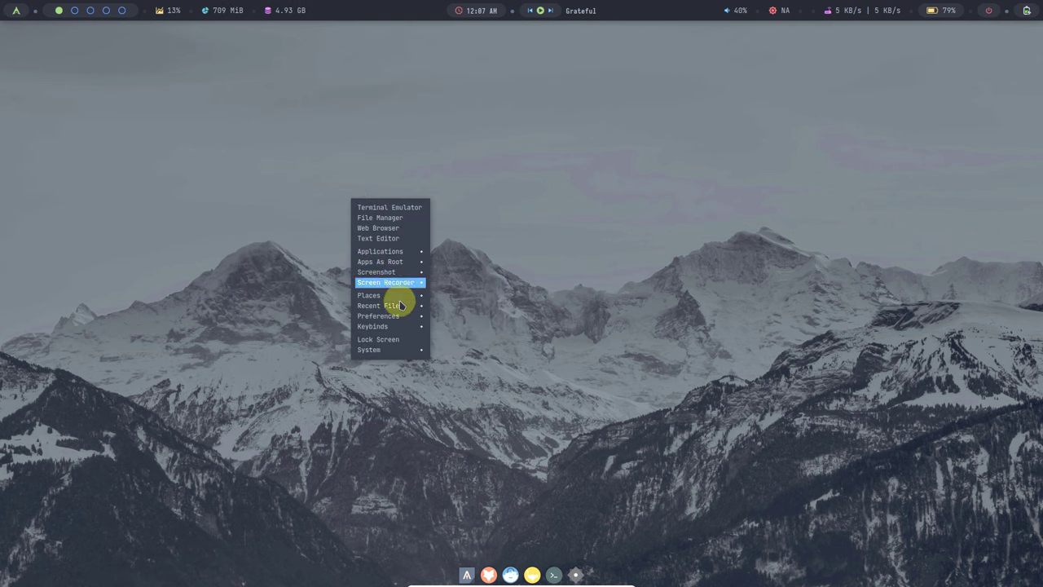
mouse_move(396, 316)
mouse_move(474, 321)
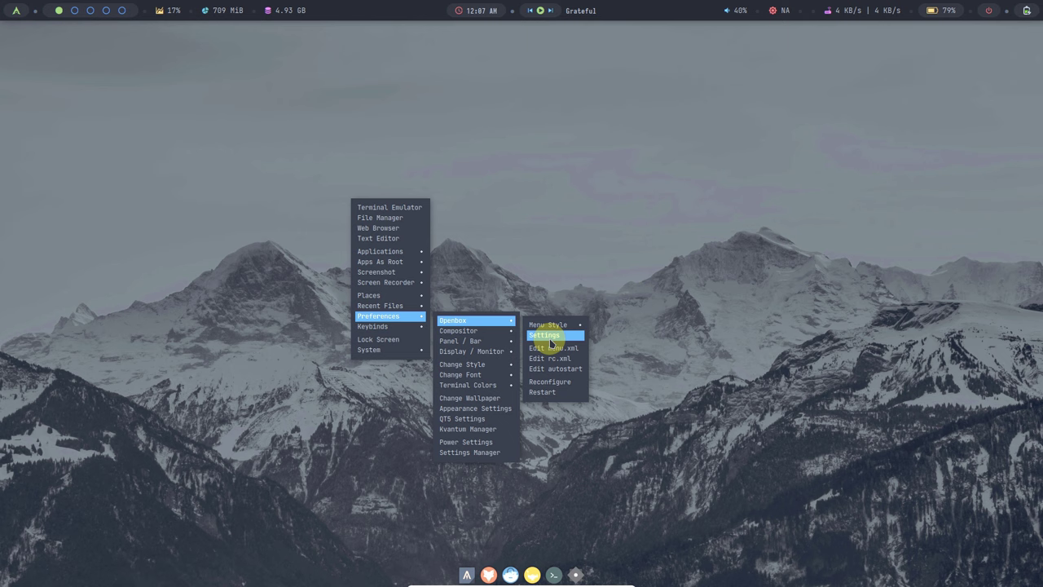
mouse_move(551, 329)
left_click(611, 342)
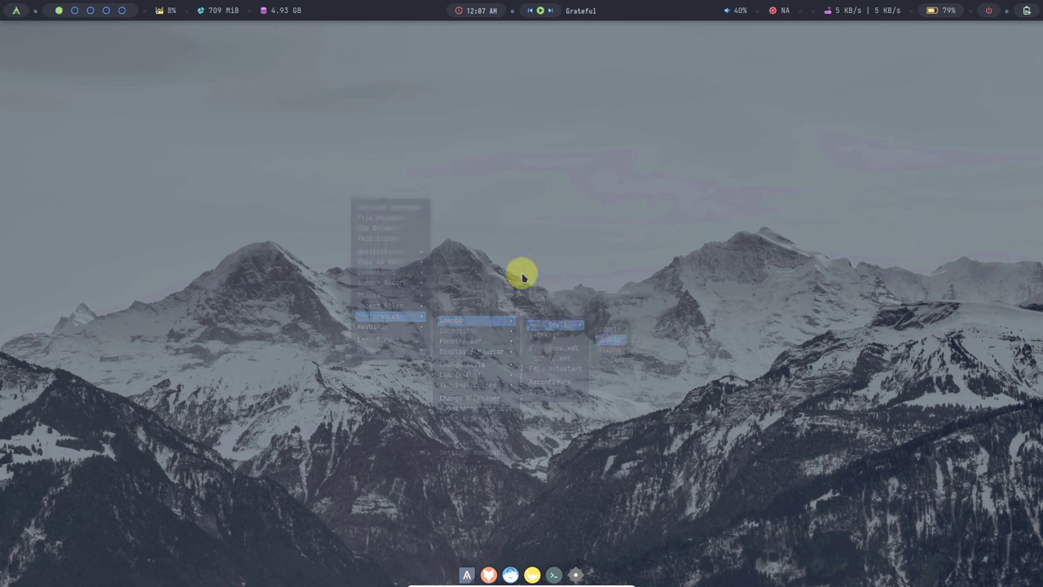
Switch the Openbox menu style to Glyphs.
right_click(252, 196)
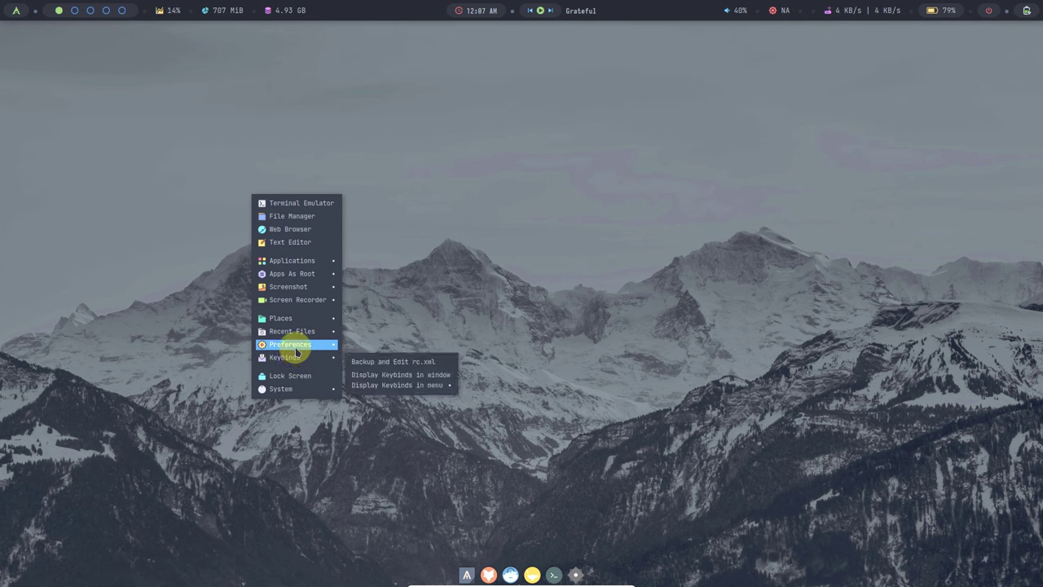
mouse_move(295, 346)
mouse_move(406, 350)
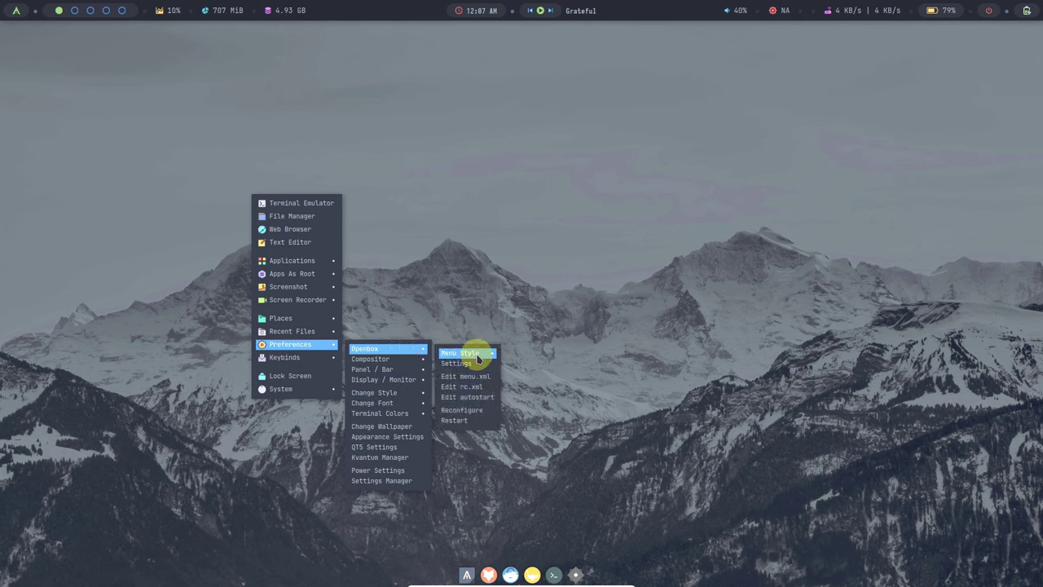
mouse_move(475, 354)
left_click(522, 377)
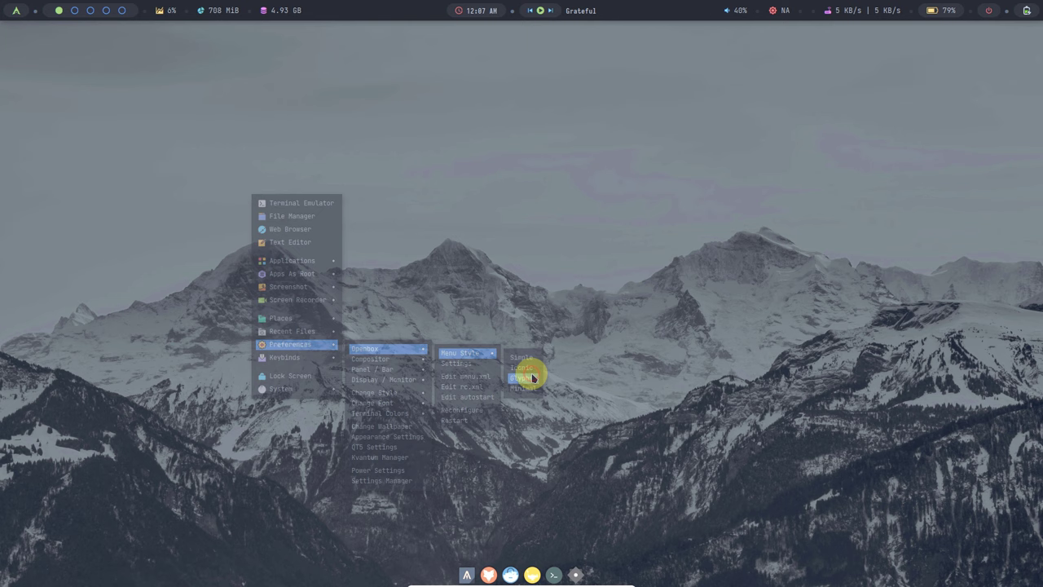
Switch the Openbox menu style to Minimal.
right_click(222, 166)
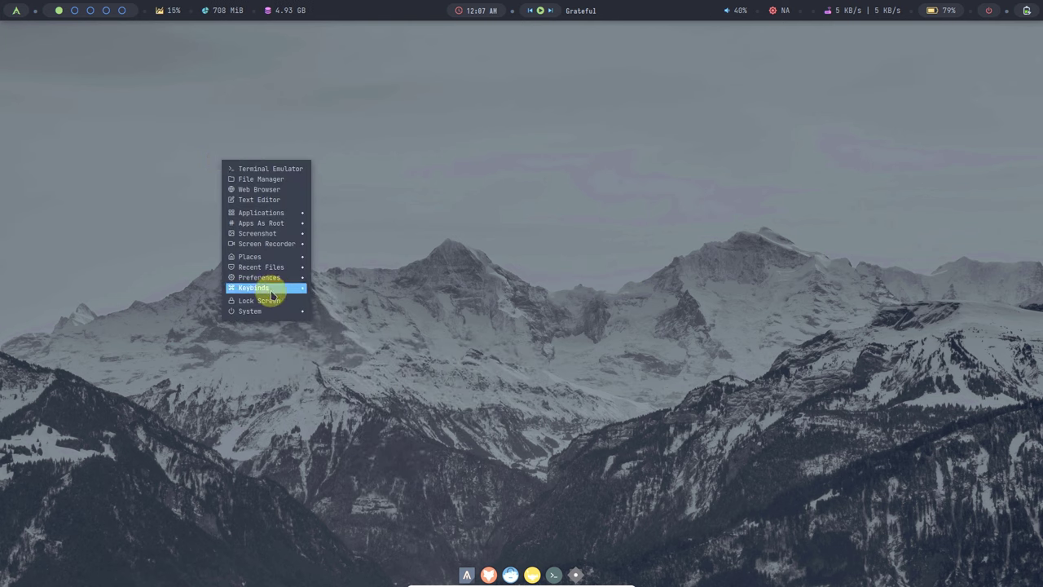
mouse_move(271, 282)
mouse_move(368, 288)
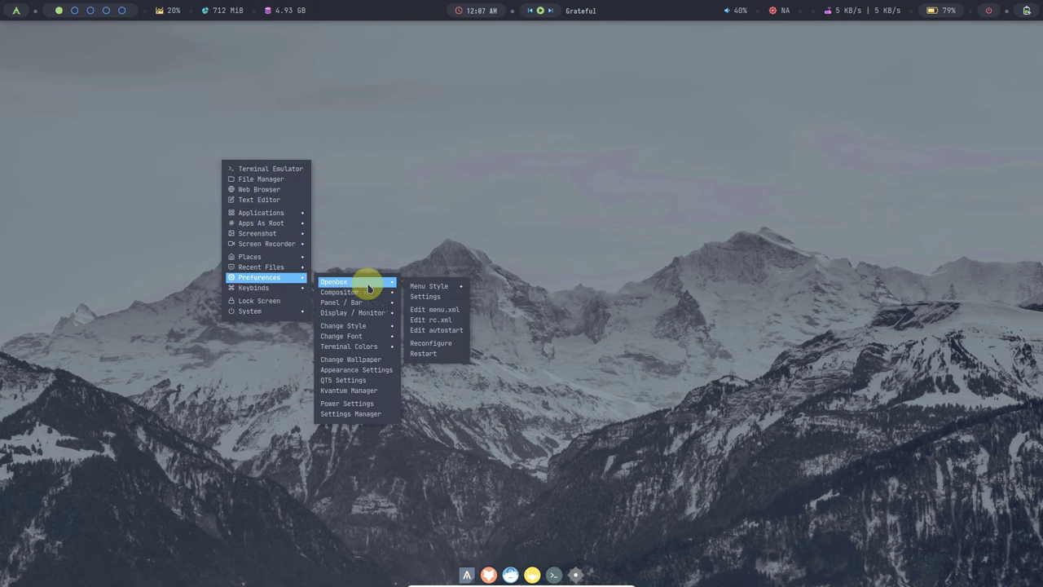
mouse_move(456, 289)
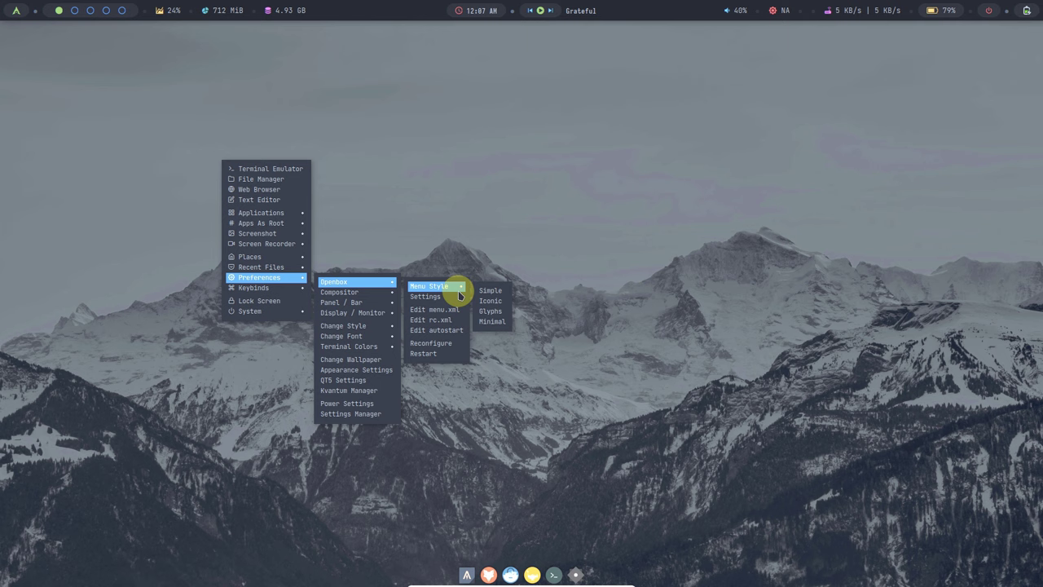
left_click(500, 317)
Return the Openbox menu style to Iconic and reopen the desktop menu.
right_click(186, 194)
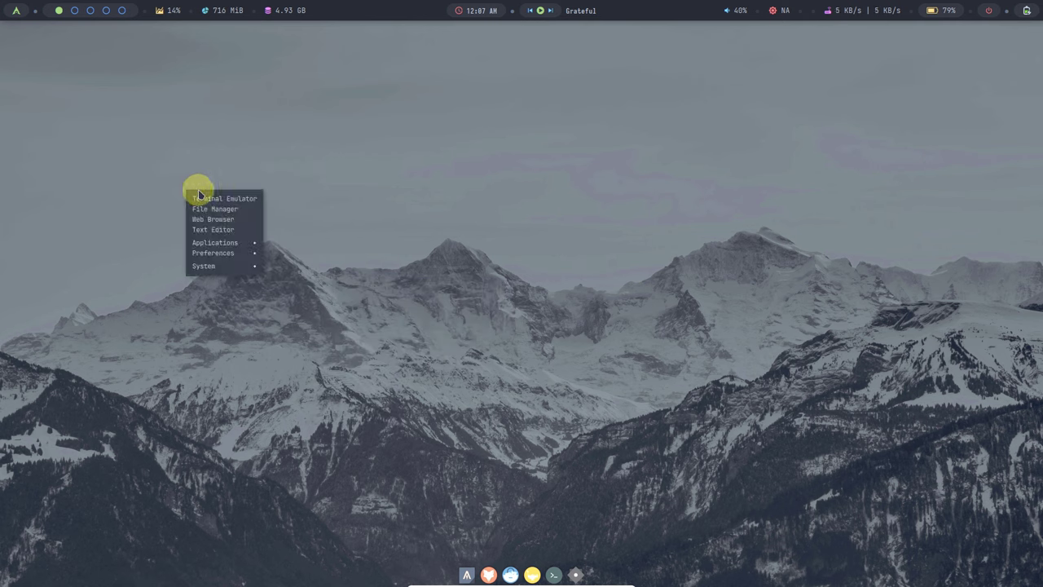
mouse_move(226, 254)
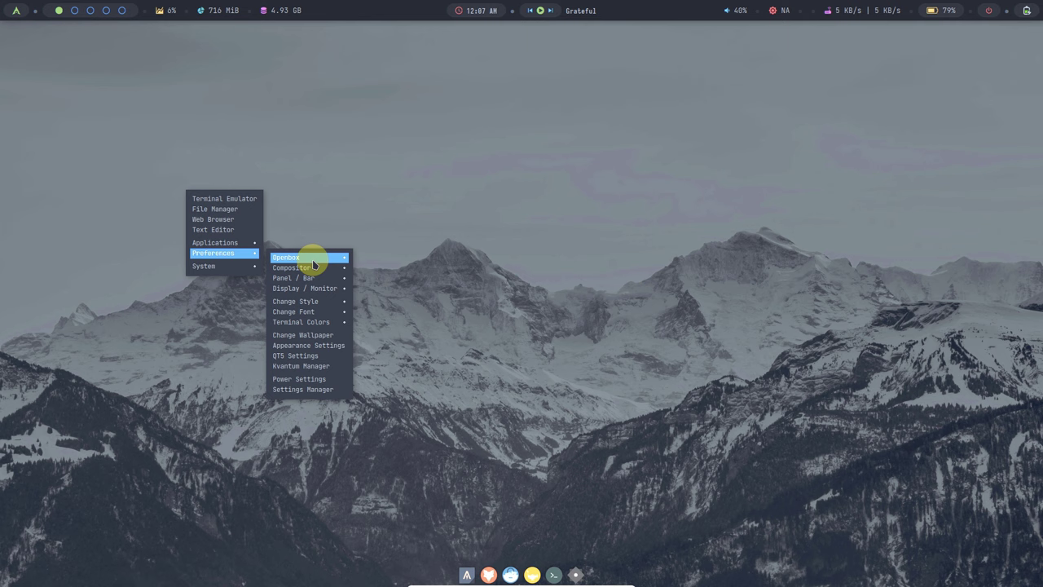
mouse_move(310, 257)
mouse_move(409, 266)
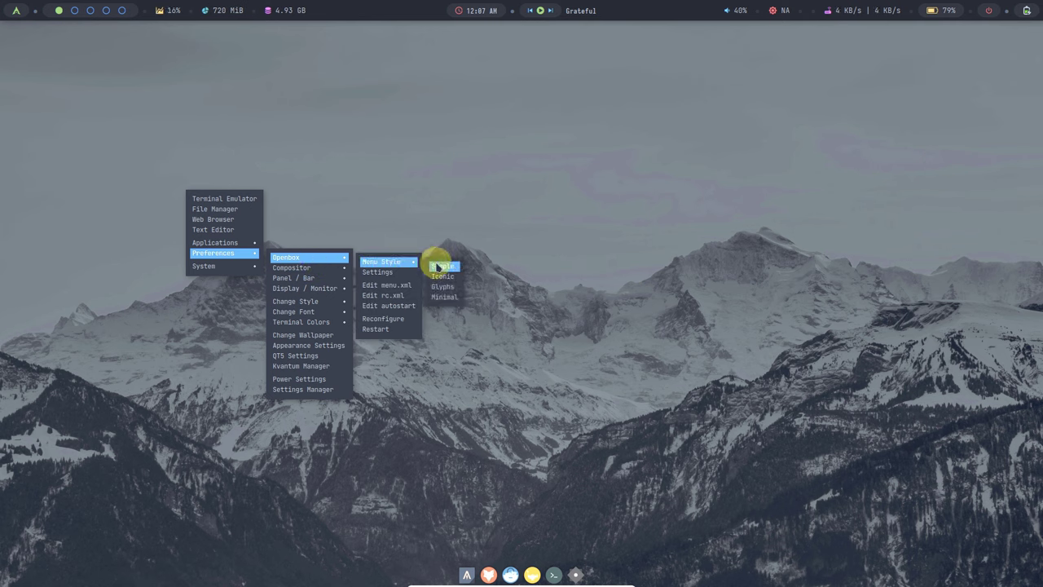
left_click(447, 276)
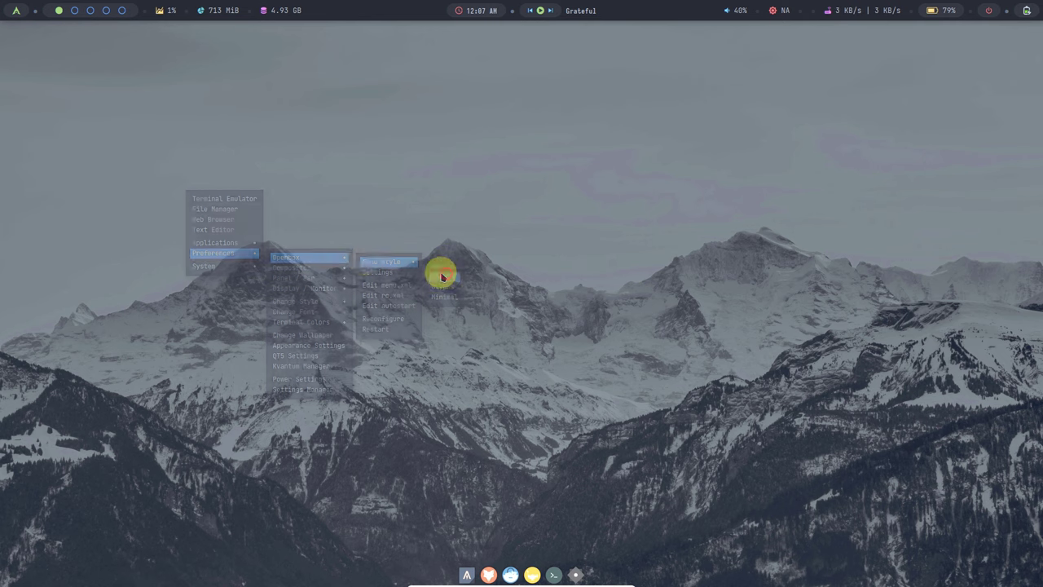
right_click(234, 151)
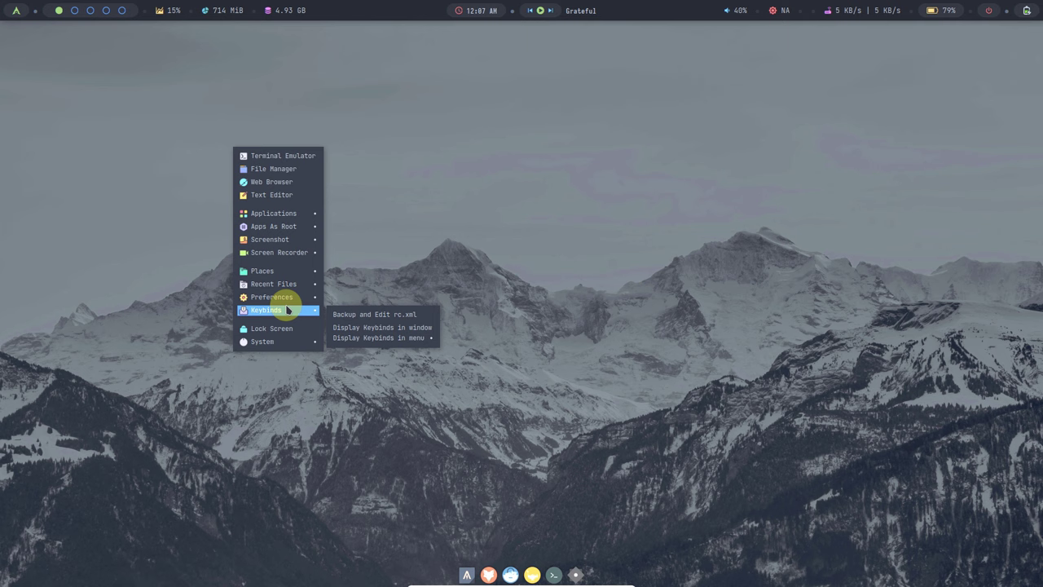
Apply the '1. Adaptive' theme from Preferences > Change Style.
mouse_move(387, 318)
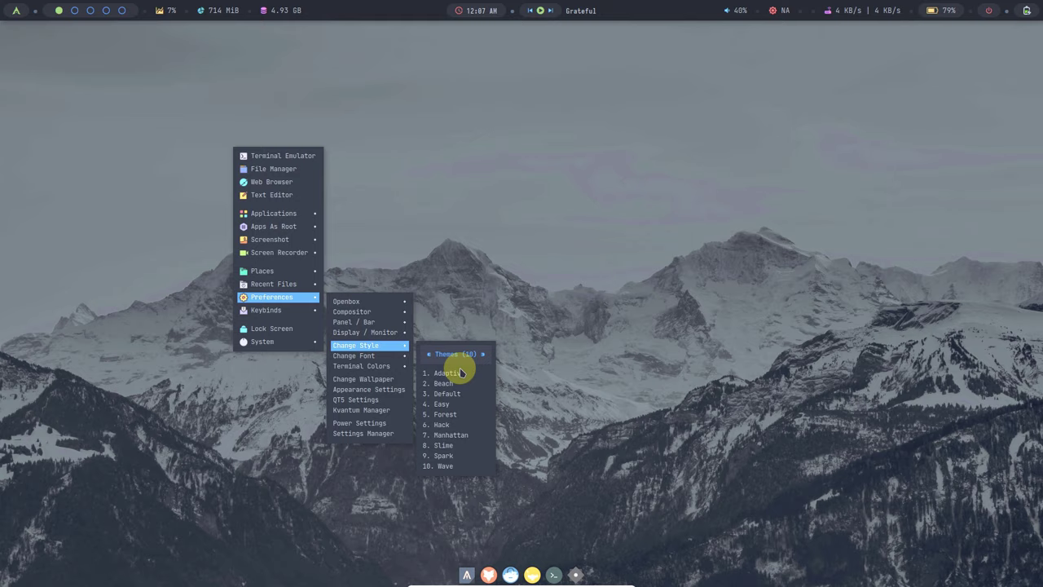
left_click(458, 373)
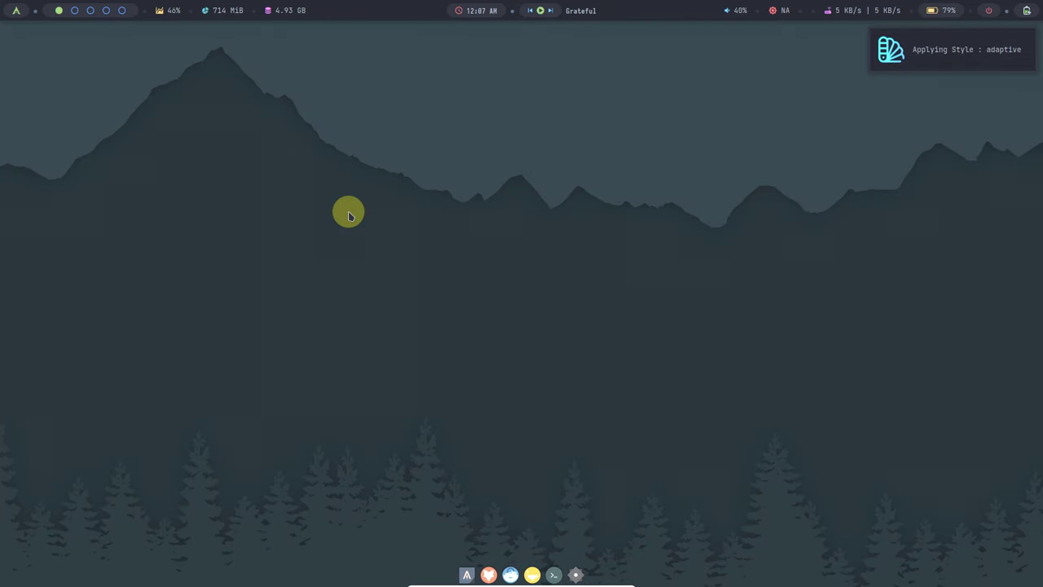
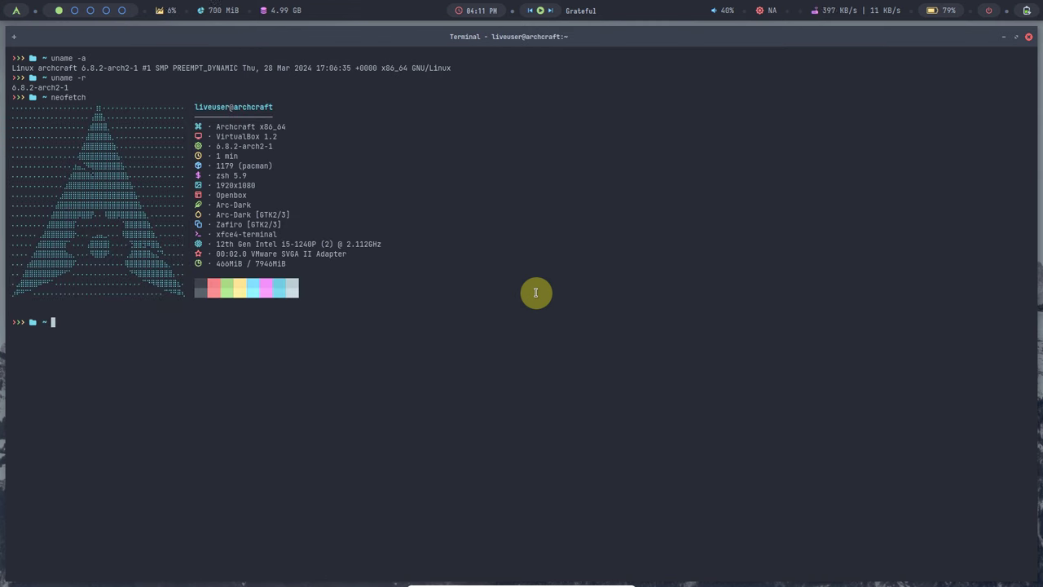
Show /etc/issue, run htop and scroll its process list, then close the terminal, killing htop.
type("cat /et")
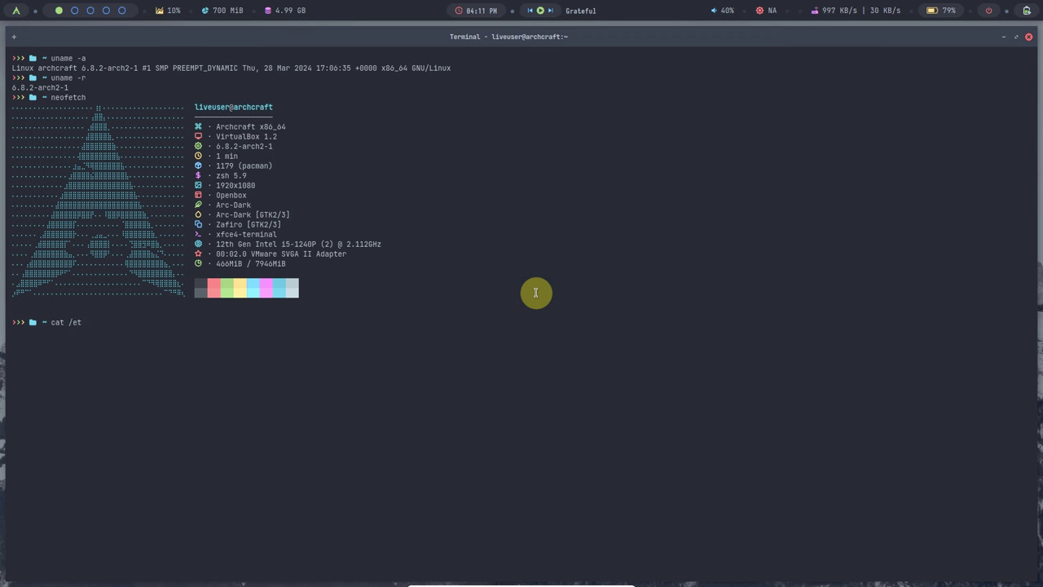
type("c/issue")
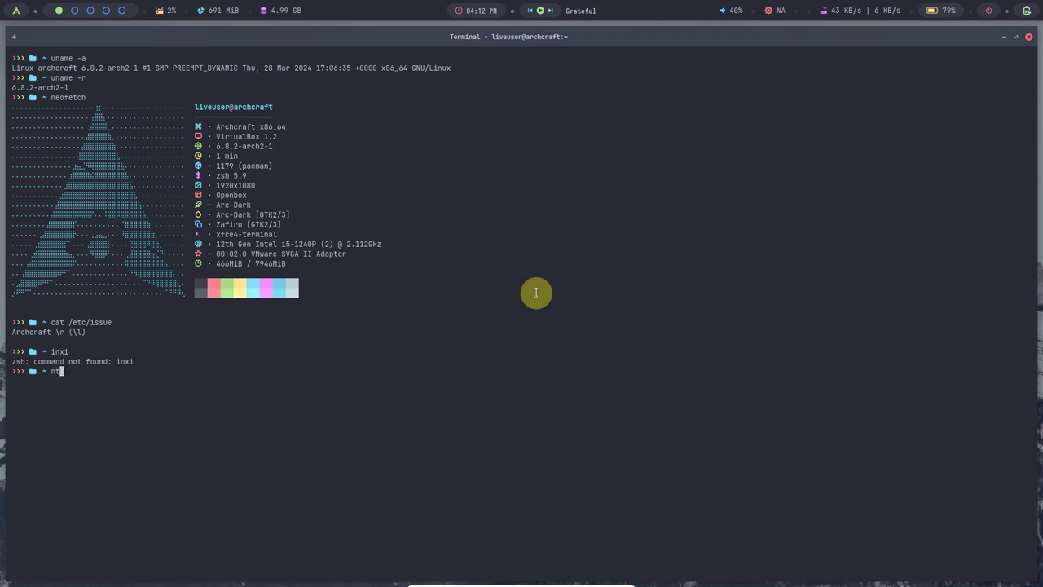
type("op")
key("Return")
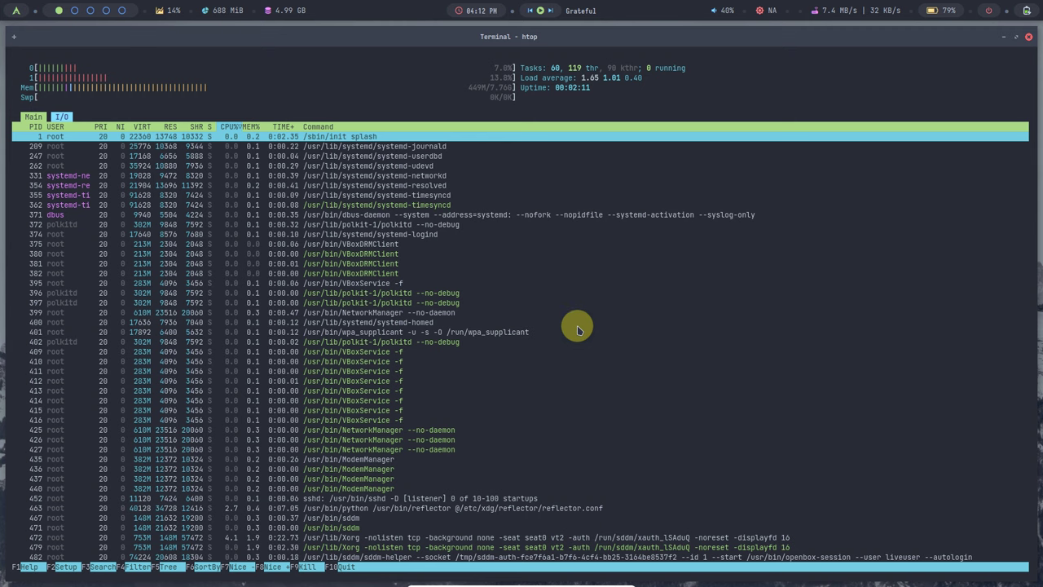
scroll(576, 325, "down", 10)
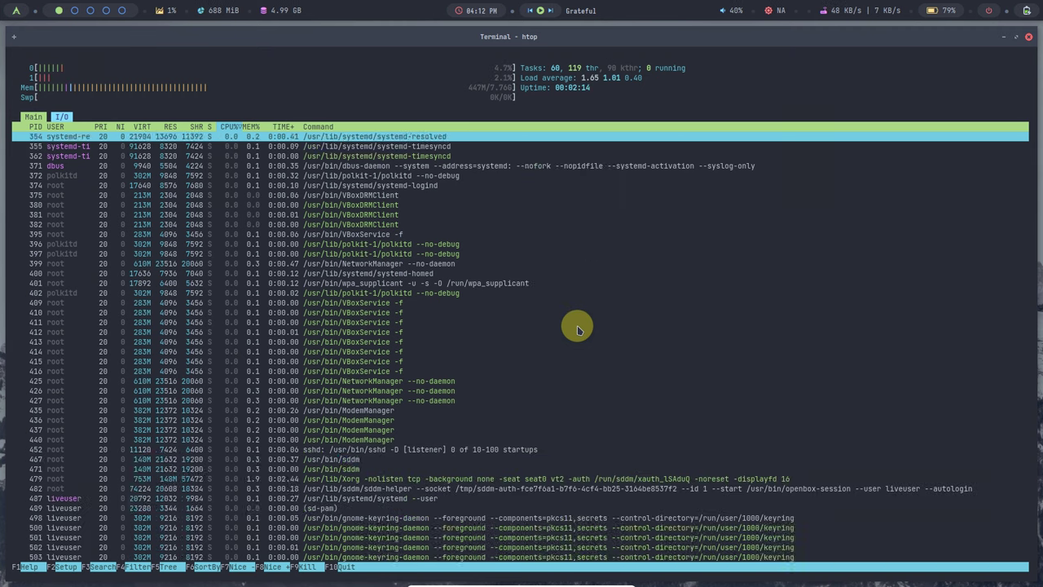
scroll(577, 325, "down", 5)
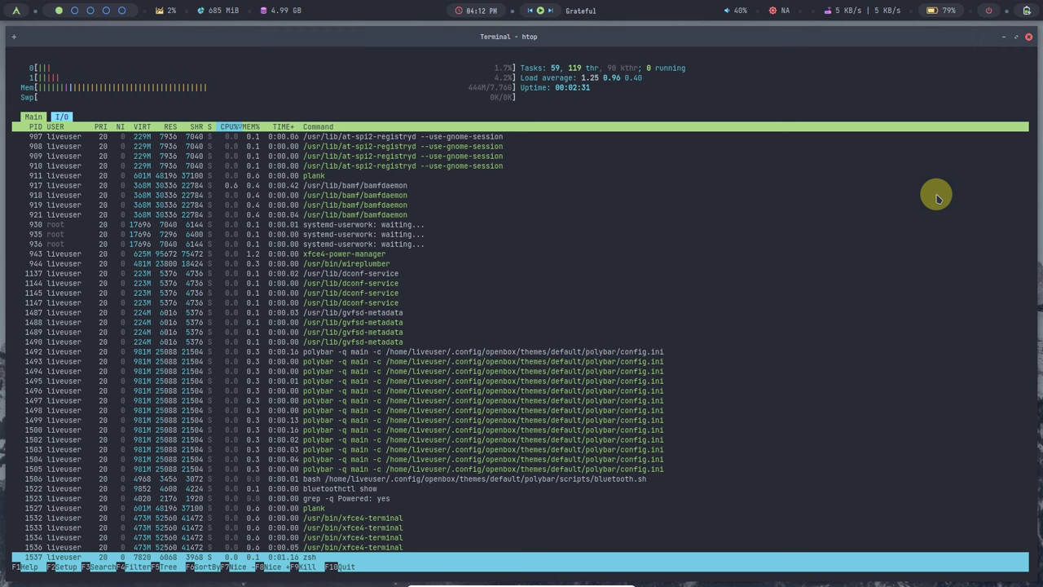
left_click(1028, 37)
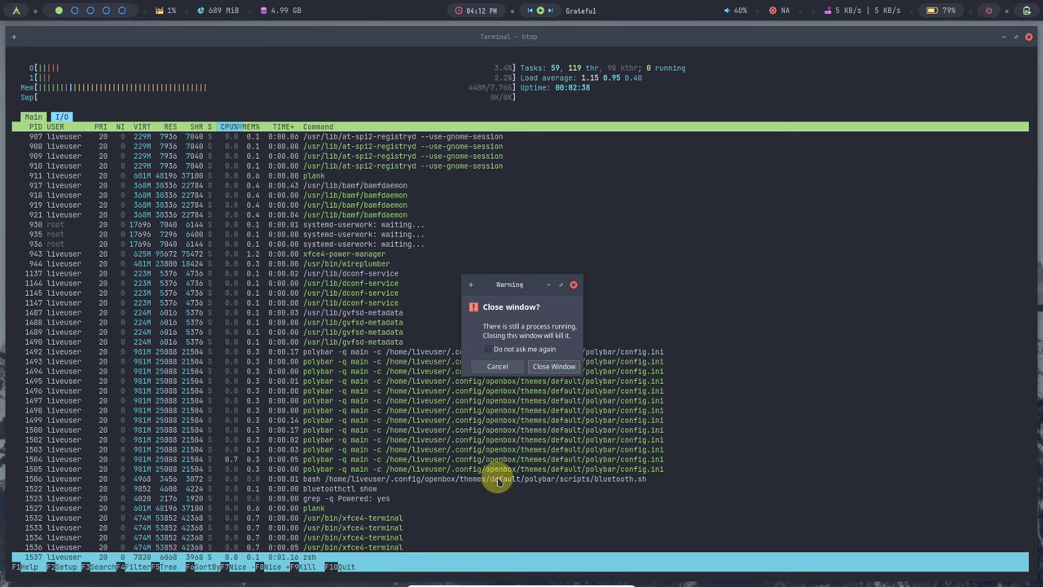
left_click(546, 366)
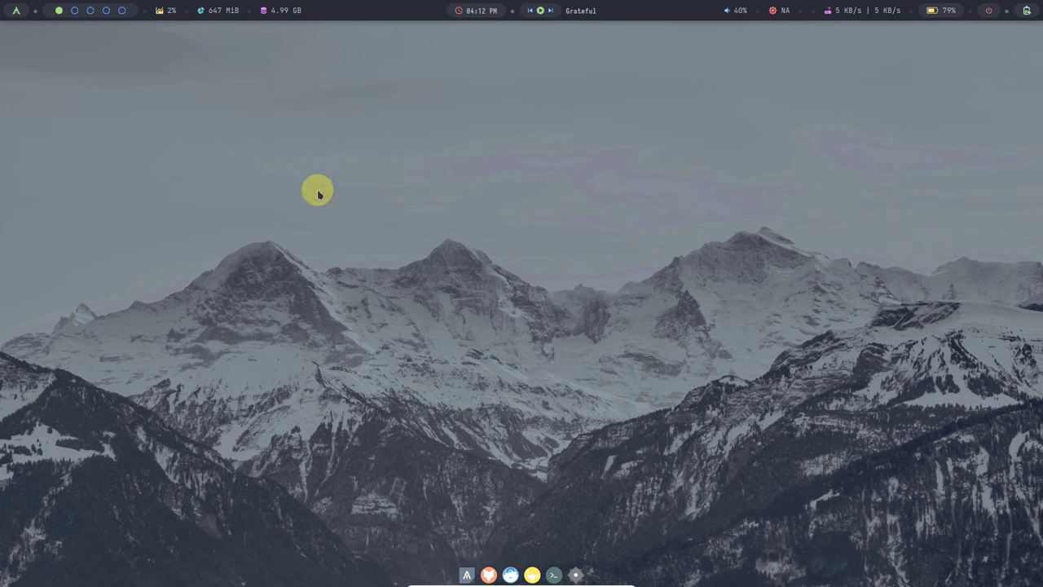
From the desktop menu, glance at System > Stats, then launch Nitrogen via Preferences > Change Wallpaper.
right_click(203, 101)
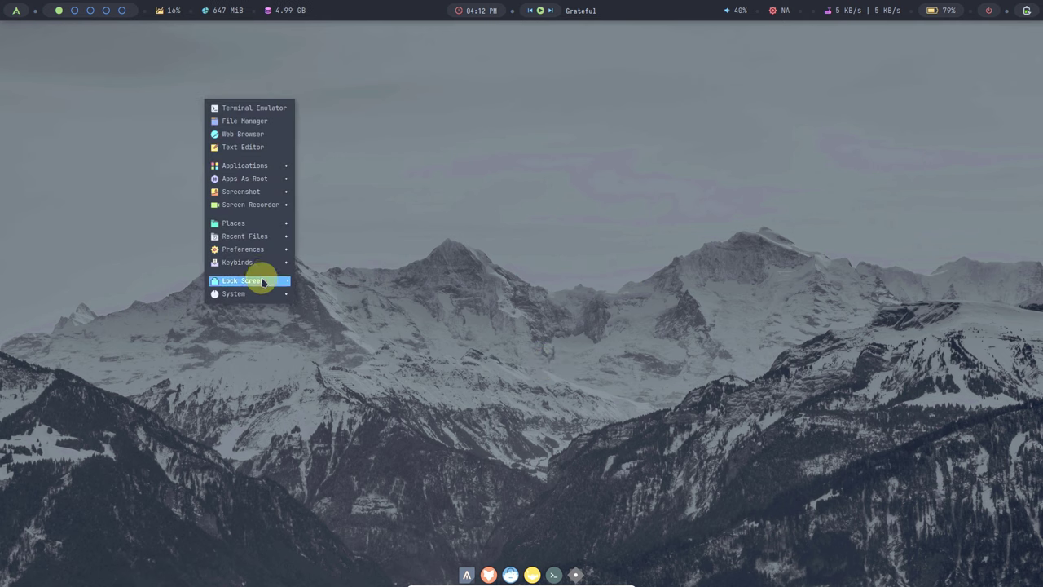
mouse_move(263, 295)
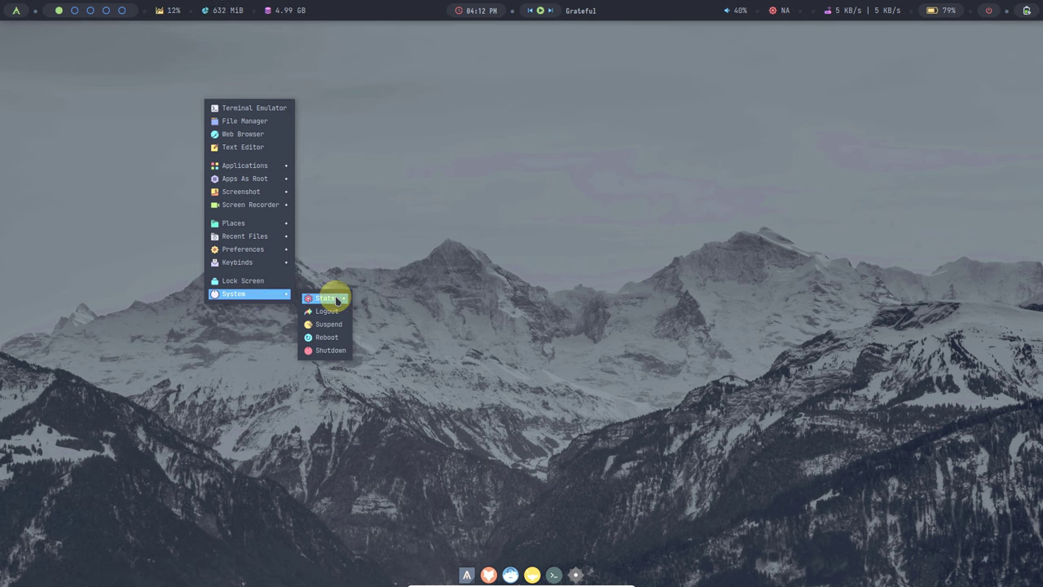
mouse_move(341, 299)
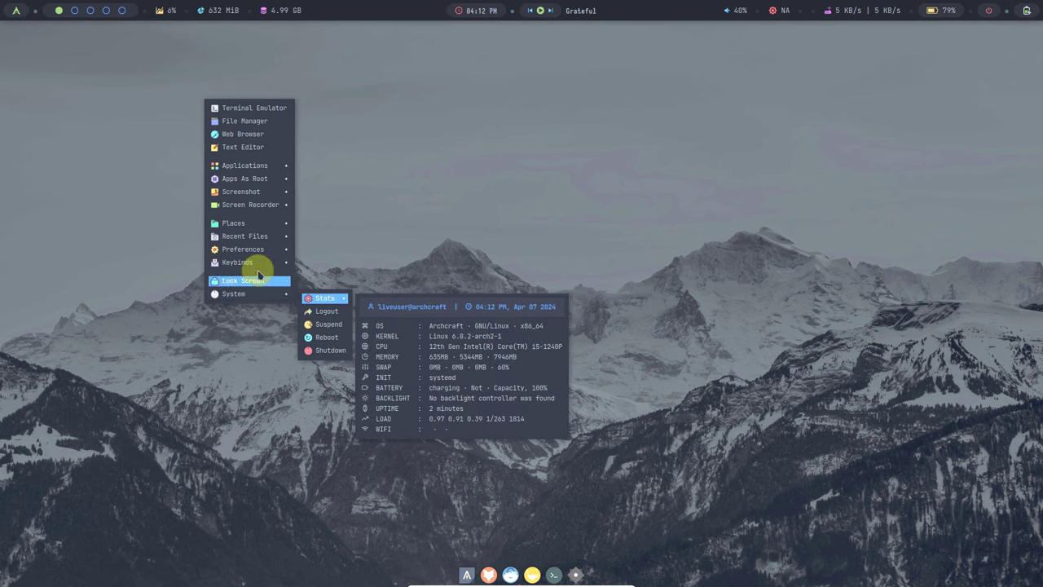
mouse_move(255, 267)
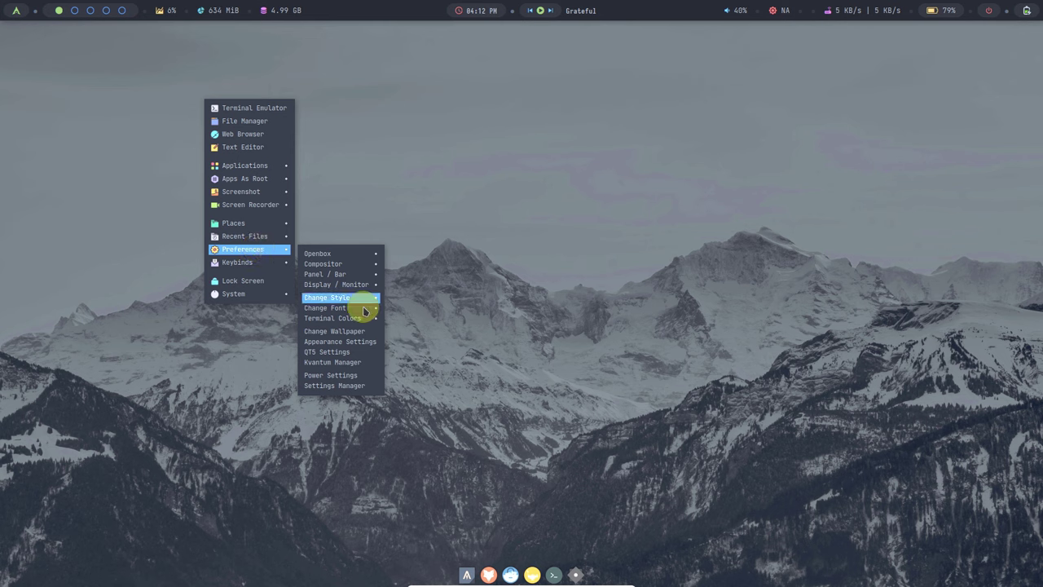
left_click(361, 331)
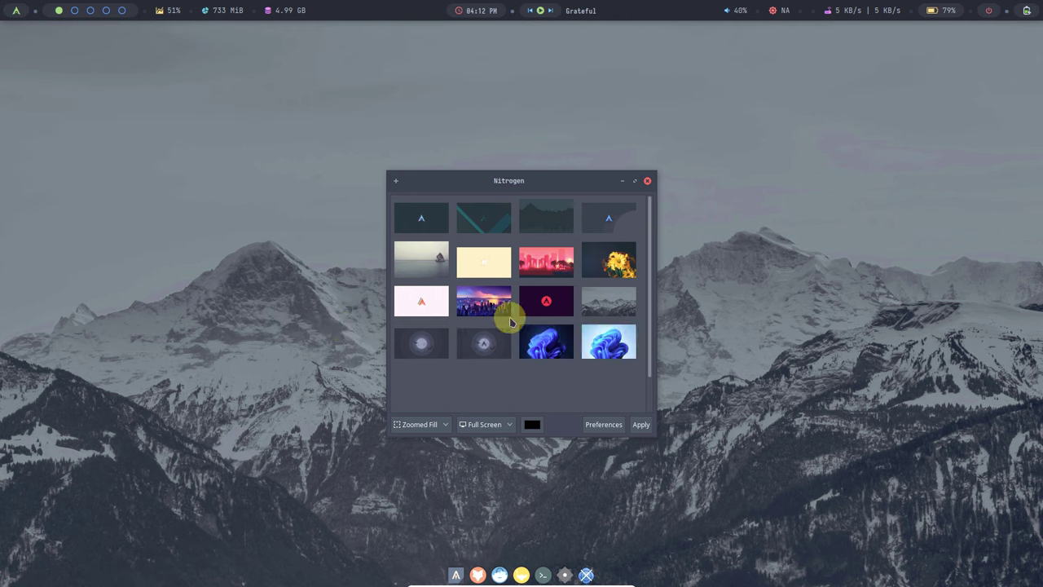
Try the pink city and then the blue wave images as the wallpaper.
left_click(556, 263)
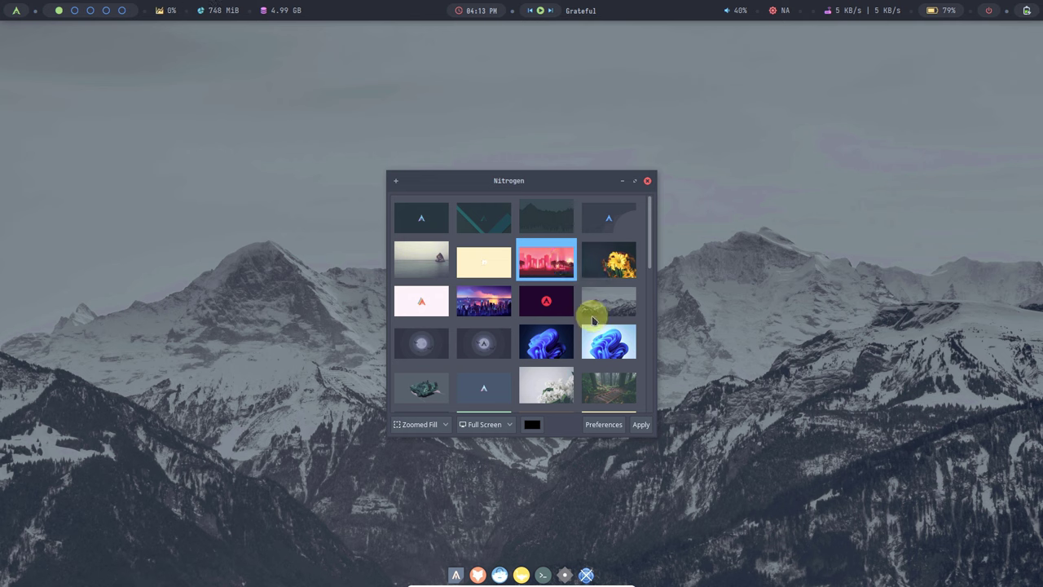
left_click(640, 424)
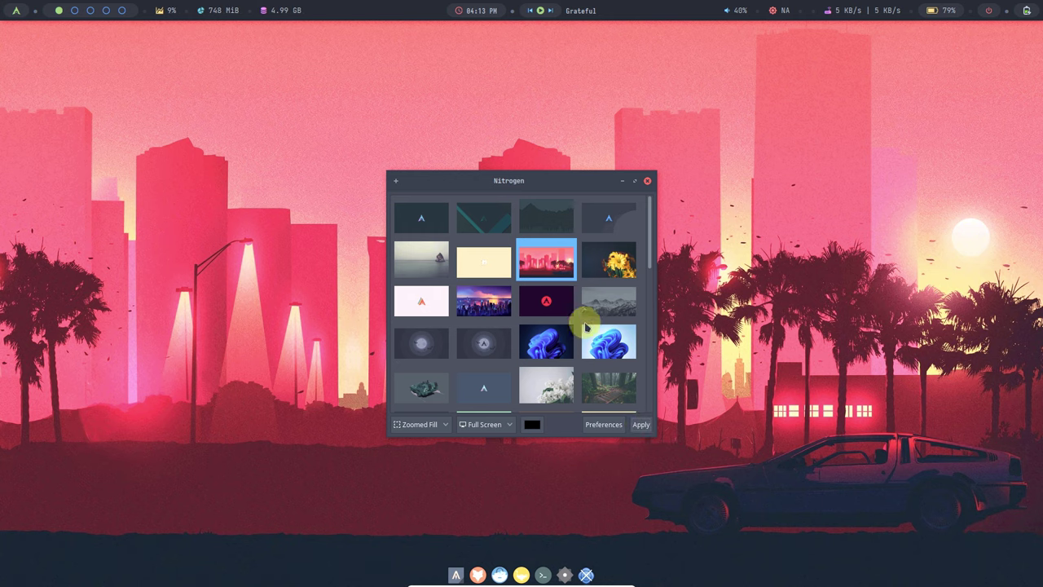
scroll(541, 308, "down", 3)
left_click(609, 224)
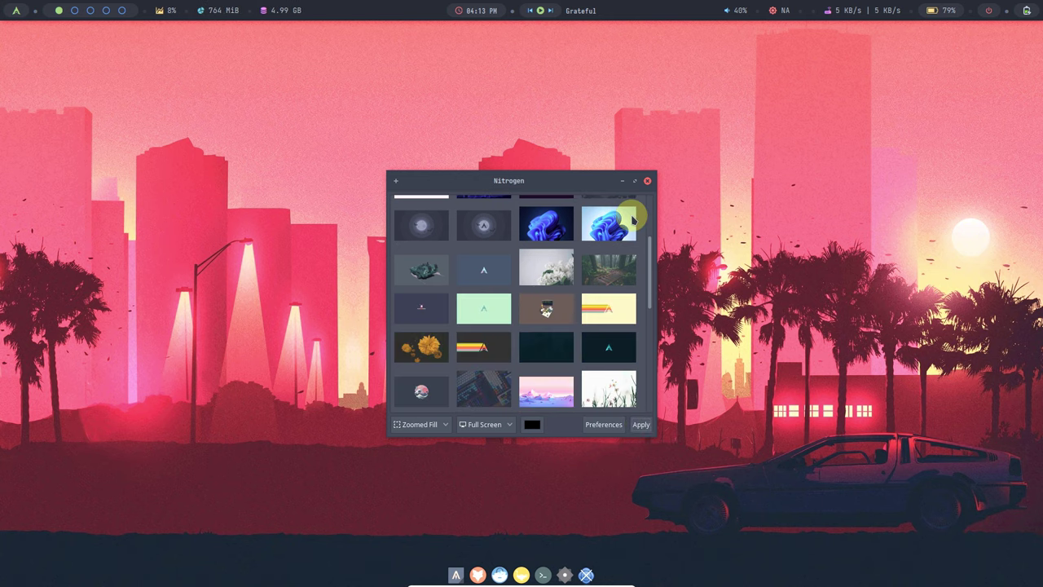
left_click(648, 429)
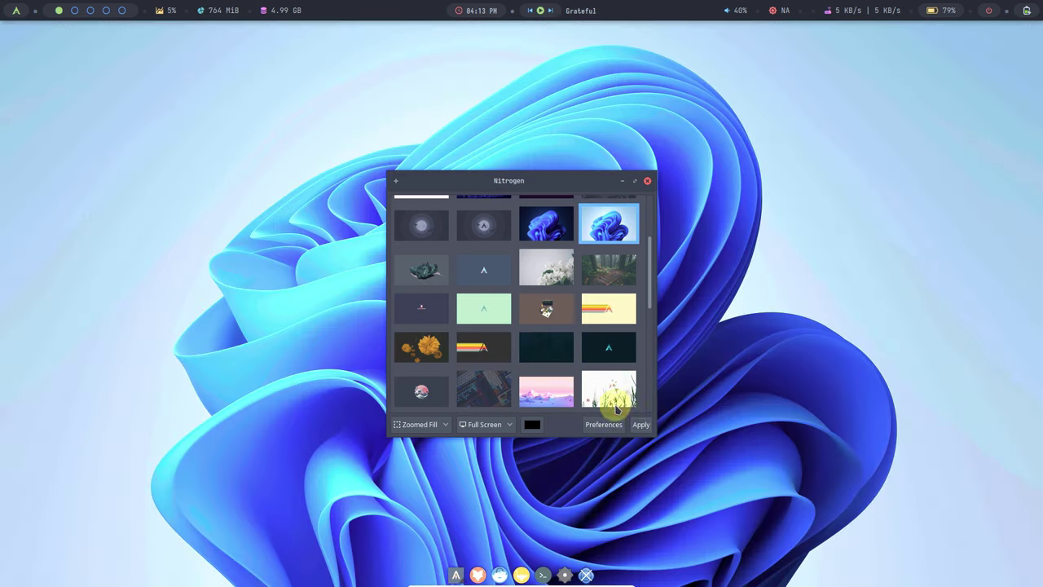
Apply the pink low-poly mountains wallpaper, then check and close Nitrogen's preferences.
left_click(562, 390)
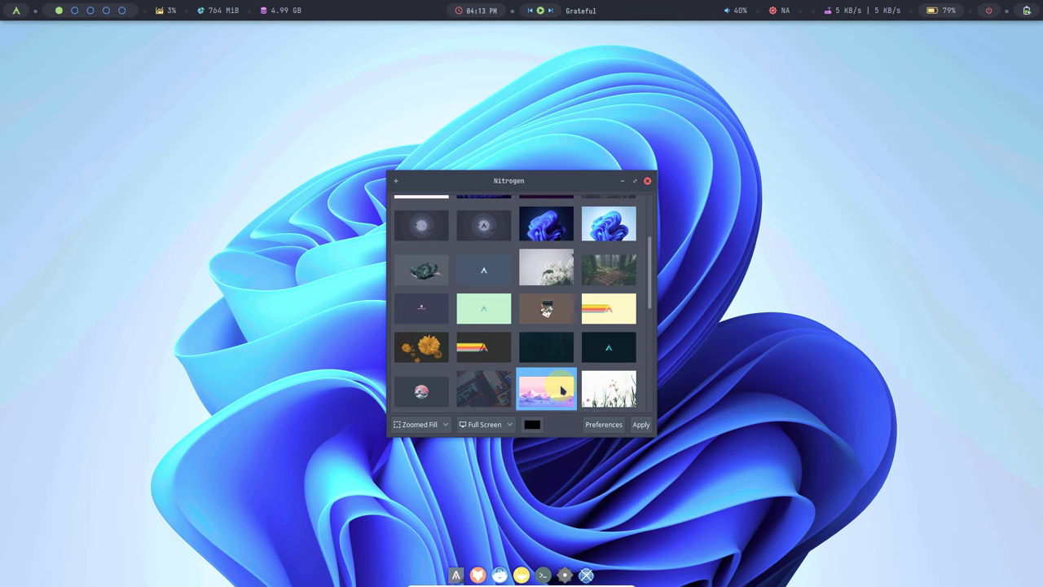
scroll(638, 311, "down", 3)
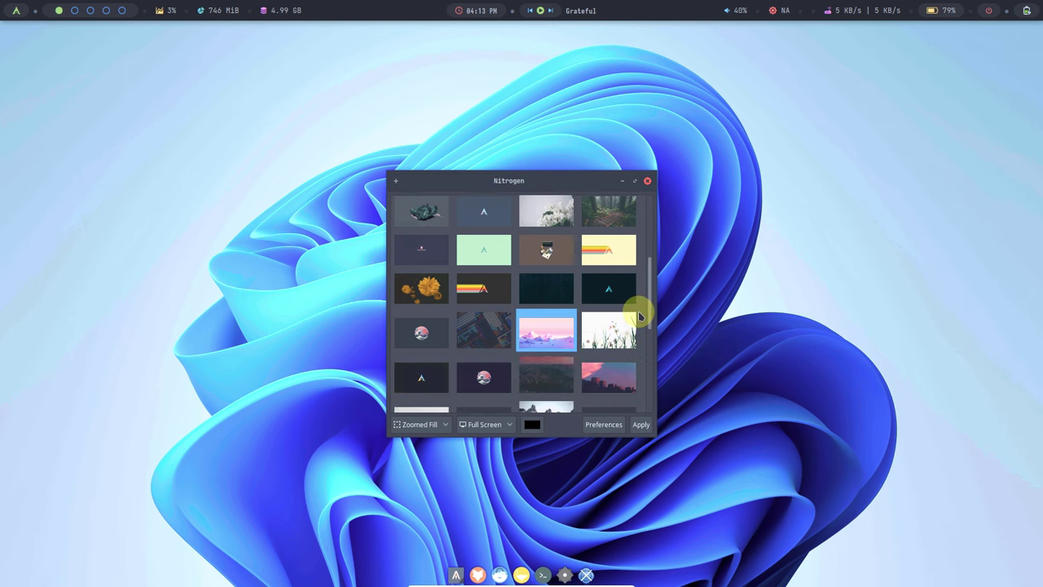
left_click(640, 424)
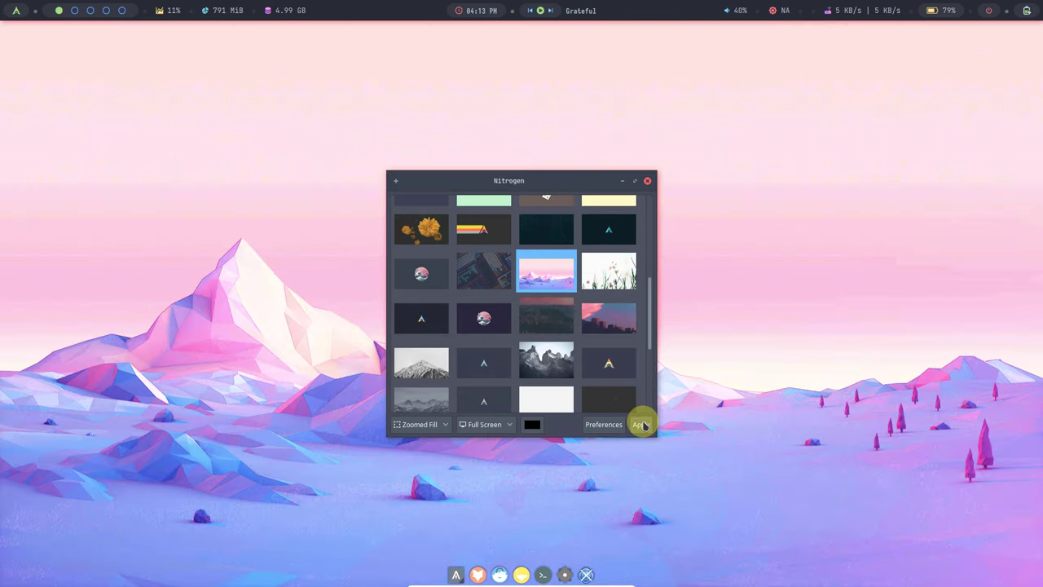
scroll(603, 360, "down", 4)
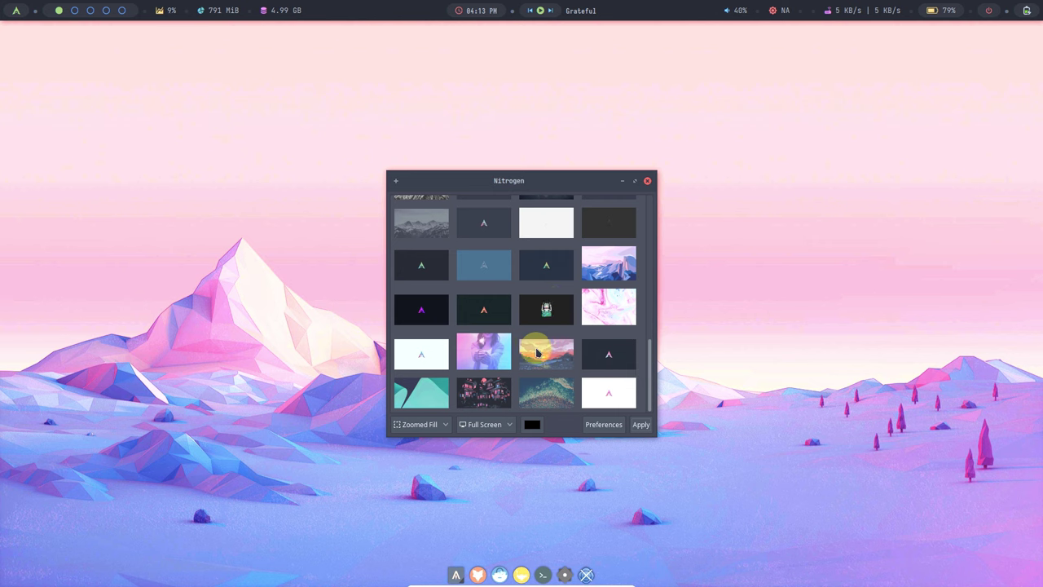
left_click(604, 424)
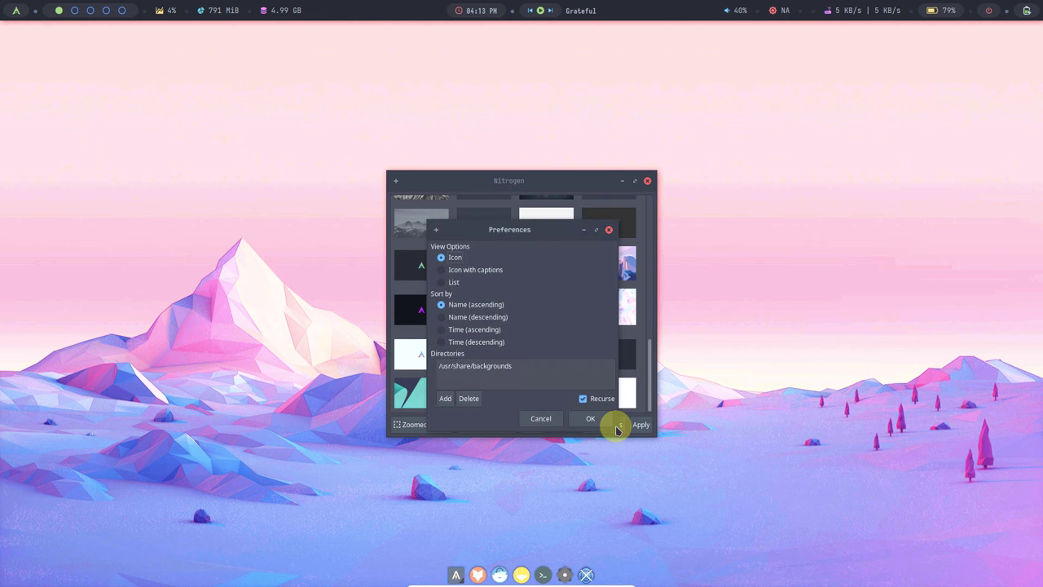
left_click(609, 231)
Close Nitrogen, then view and close About Xfce from the Applications menu.
left_click(647, 180)
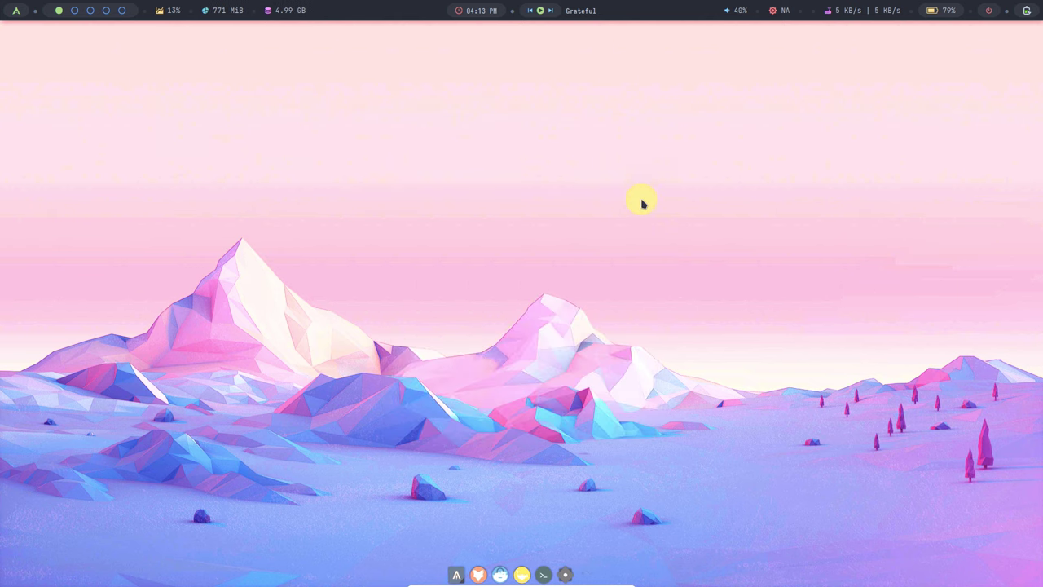
right_click(401, 173)
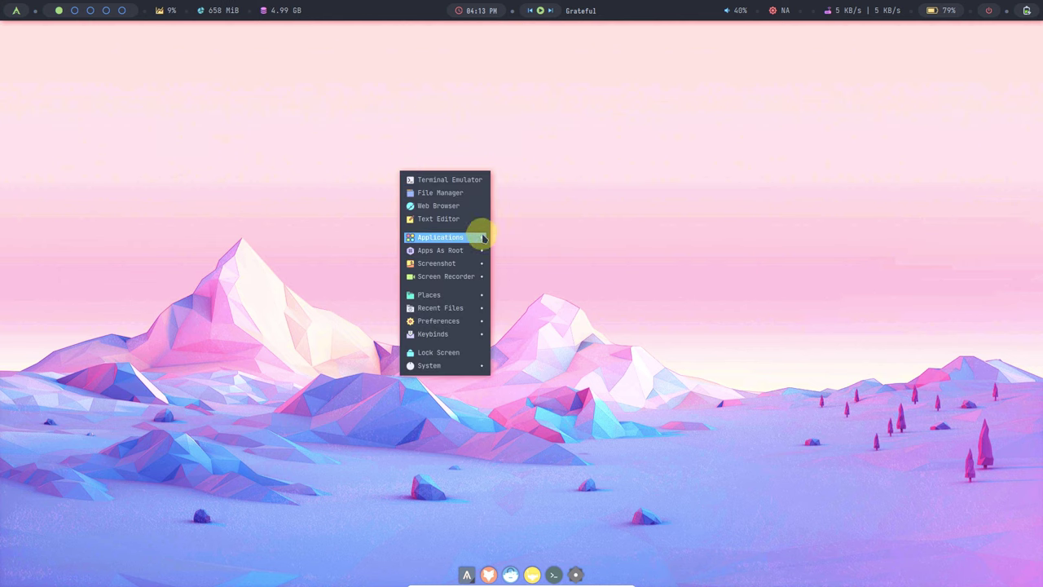
mouse_move(478, 236)
mouse_move(540, 264)
left_click(573, 270)
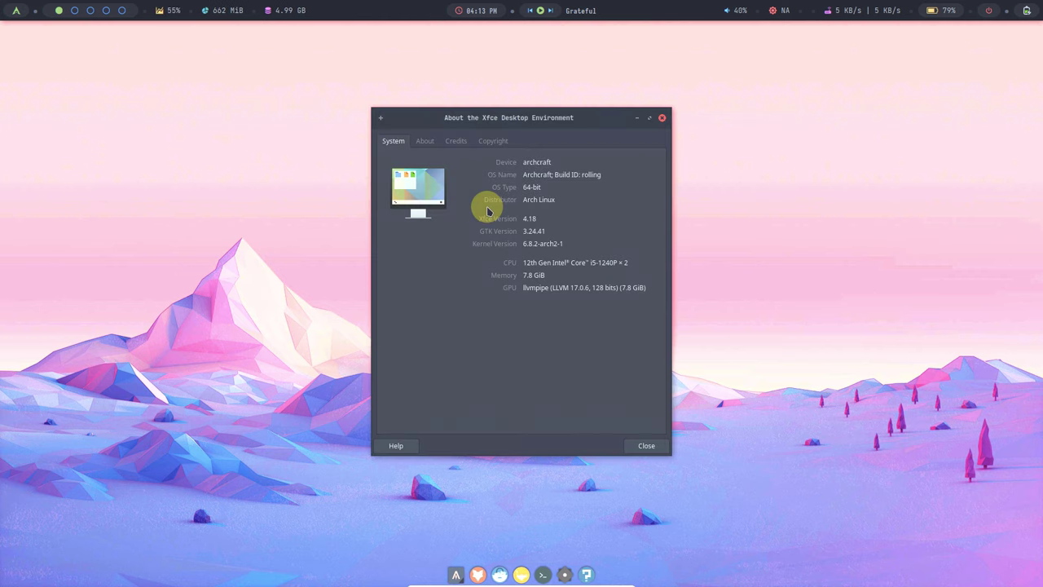
left_click(660, 452)
Launch Thunar as root via Apps As Root > File Manager.
right_click(385, 218)
mouse_move(443, 307)
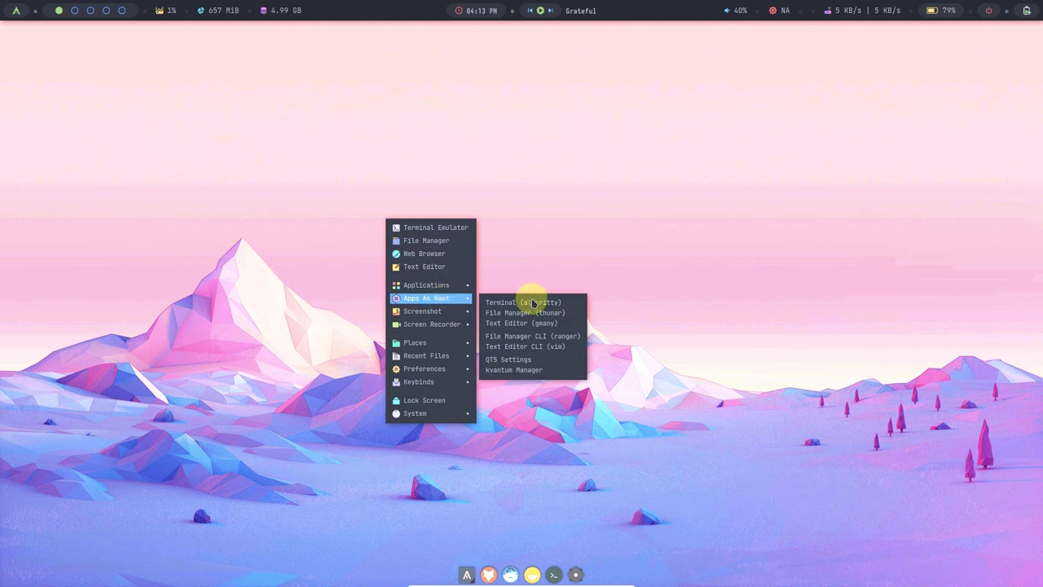
left_click(546, 318)
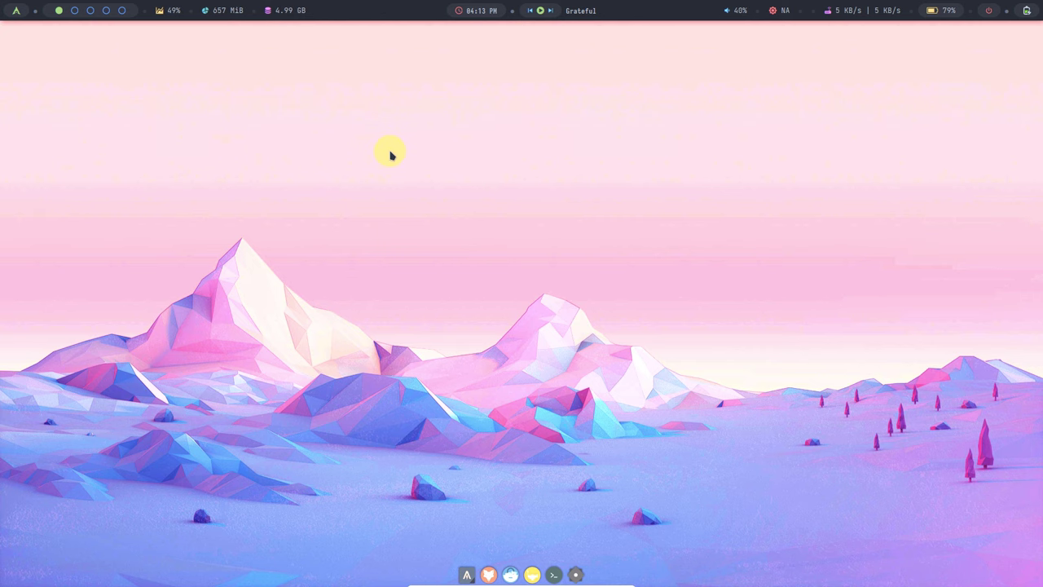
View Thunar's About dialog (version 4.18.10), close it, and maximize the window.
left_click(436, 168)
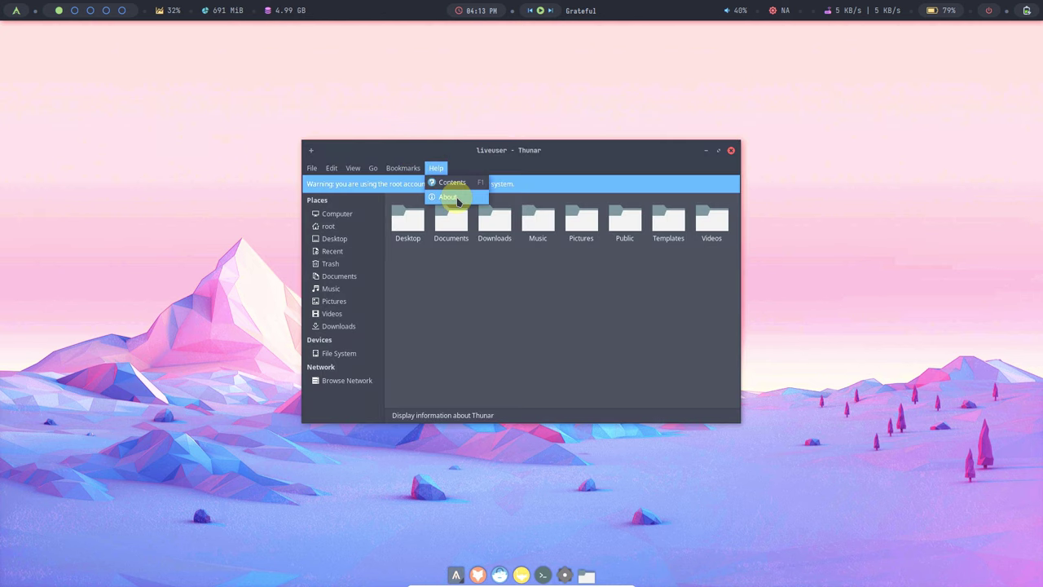
left_click(457, 201)
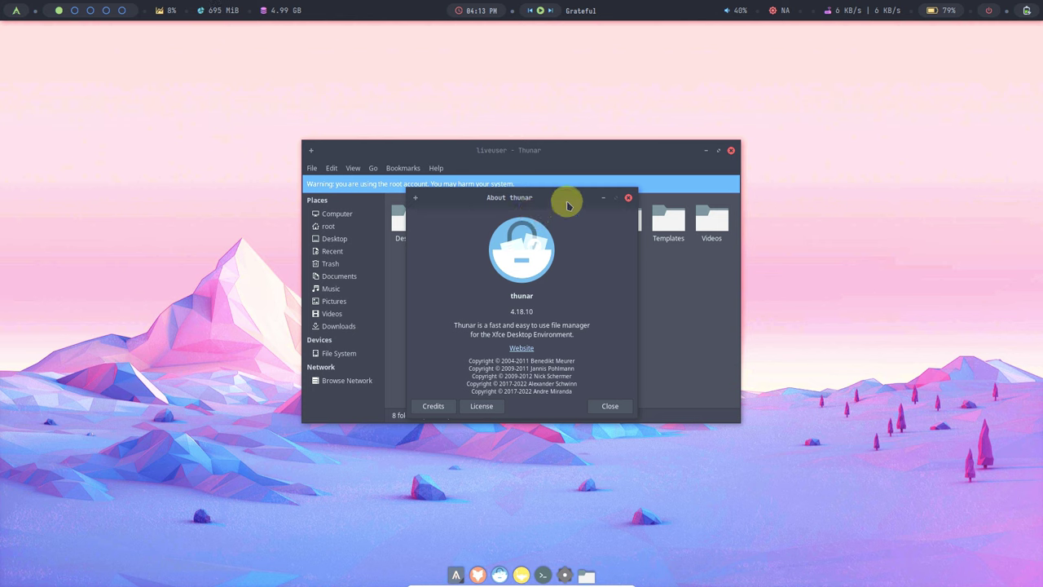
left_click(627, 197)
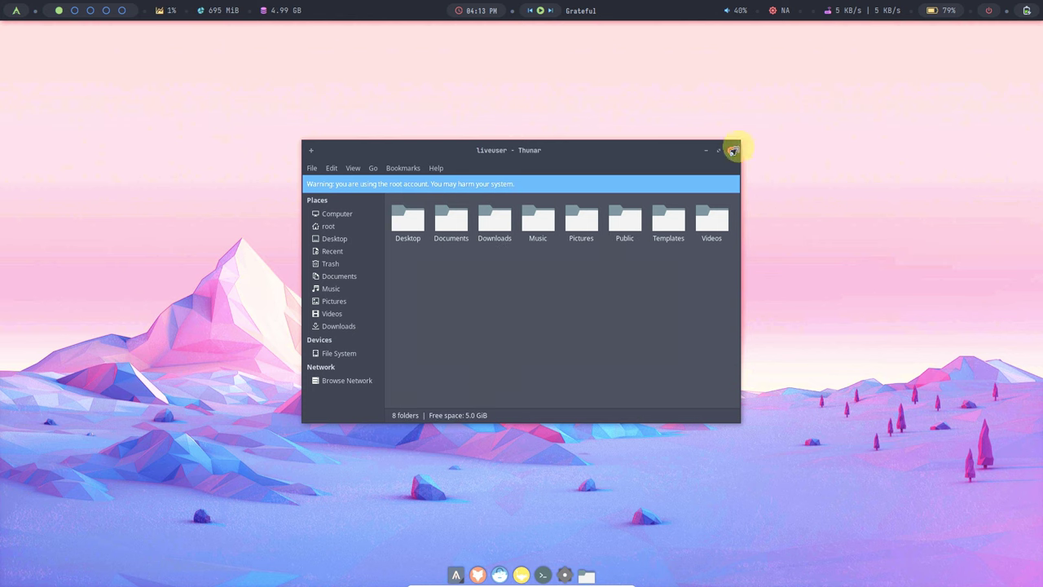
left_click(718, 153)
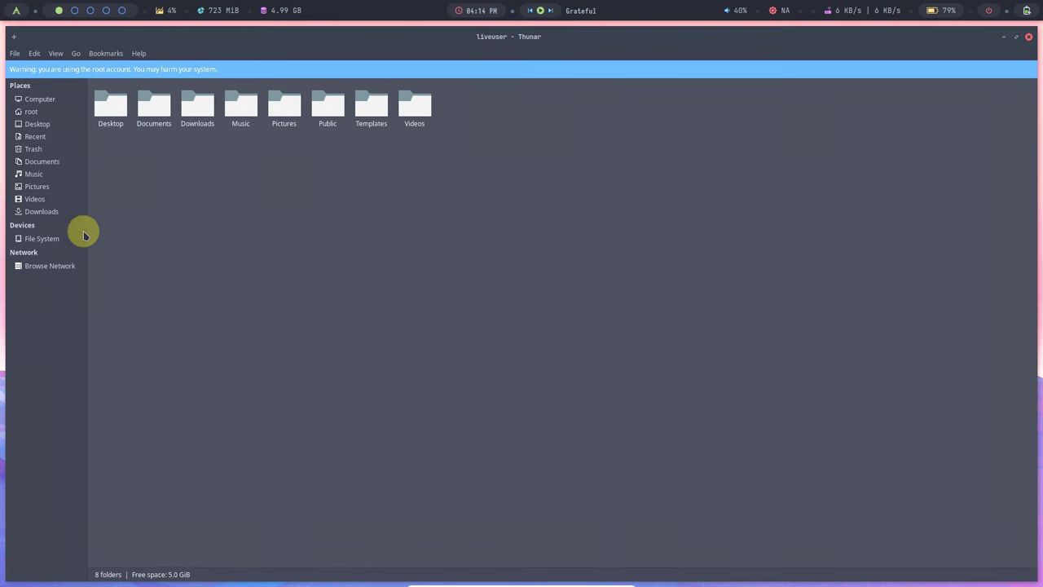
Open lib64 from the root File System and look through Thunar's preference tabs.
left_click(59, 241)
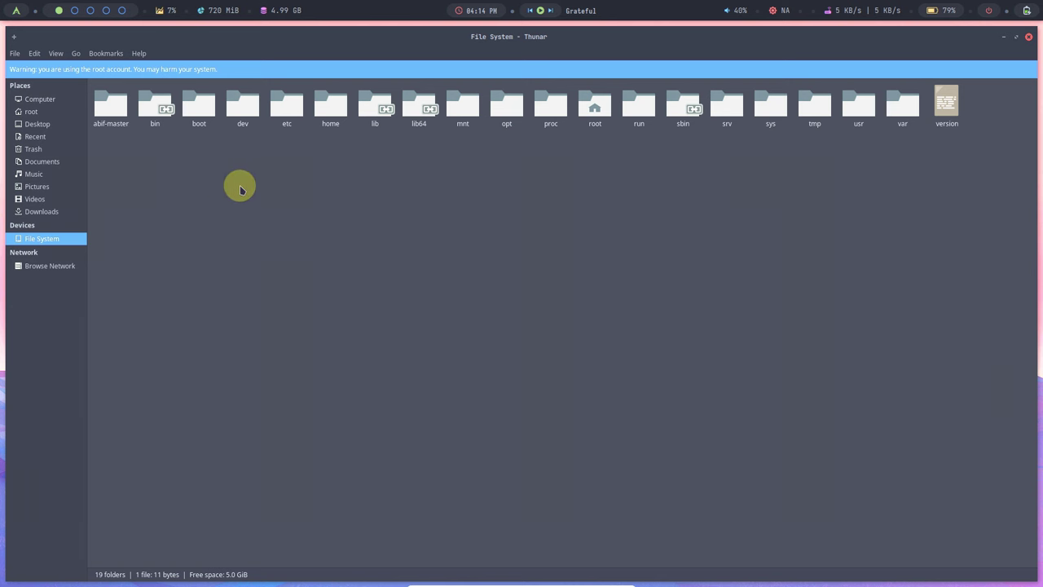
double_click(420, 103)
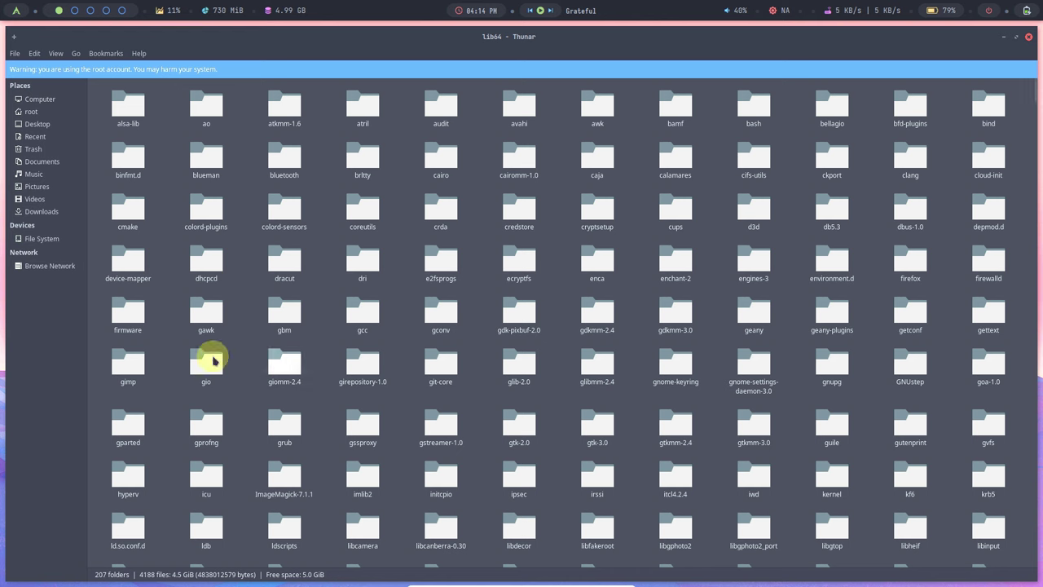
left_click(35, 53)
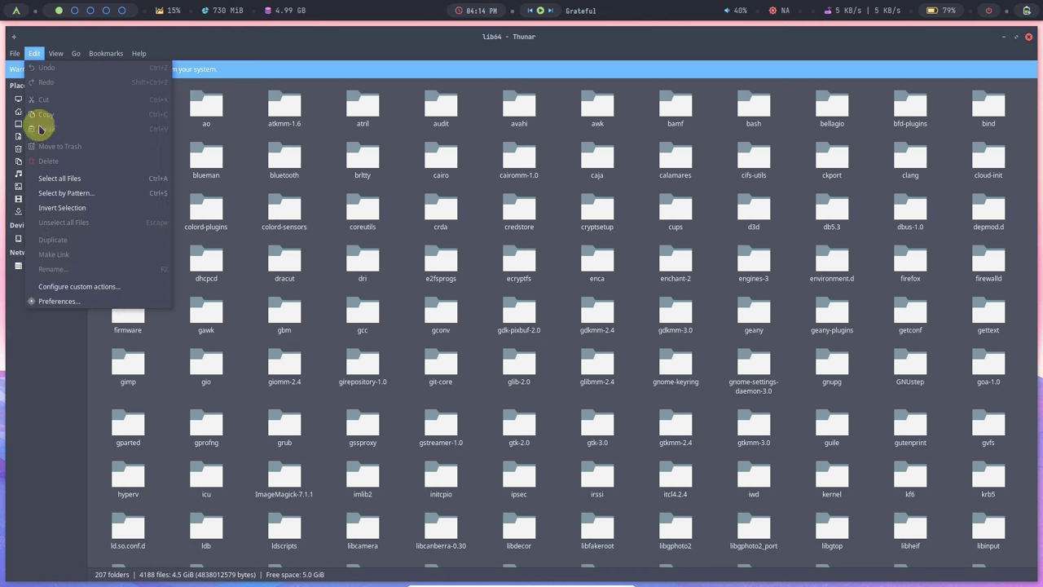
left_click(71, 302)
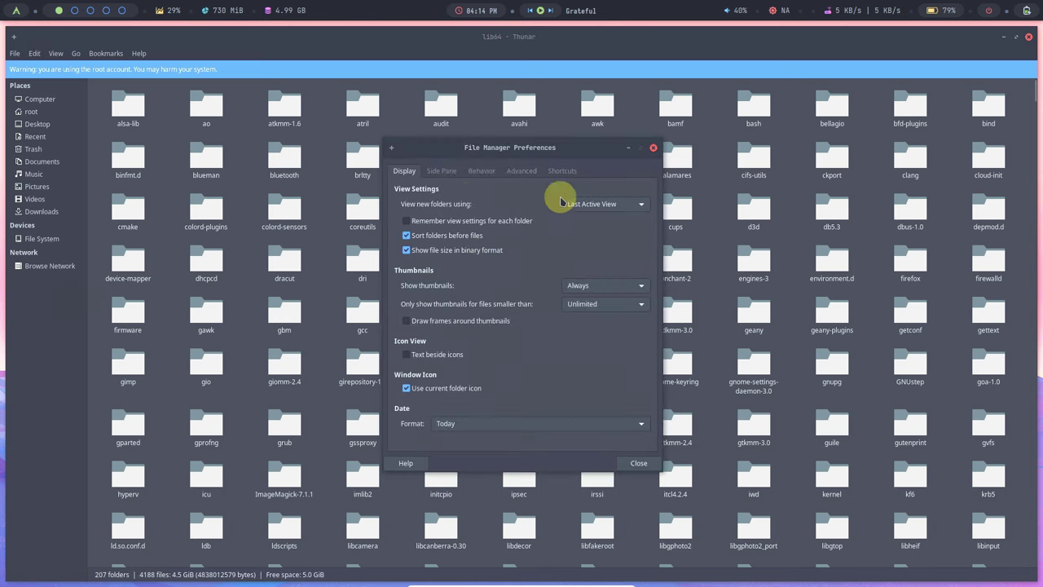
left_click(445, 171)
left_click(482, 172)
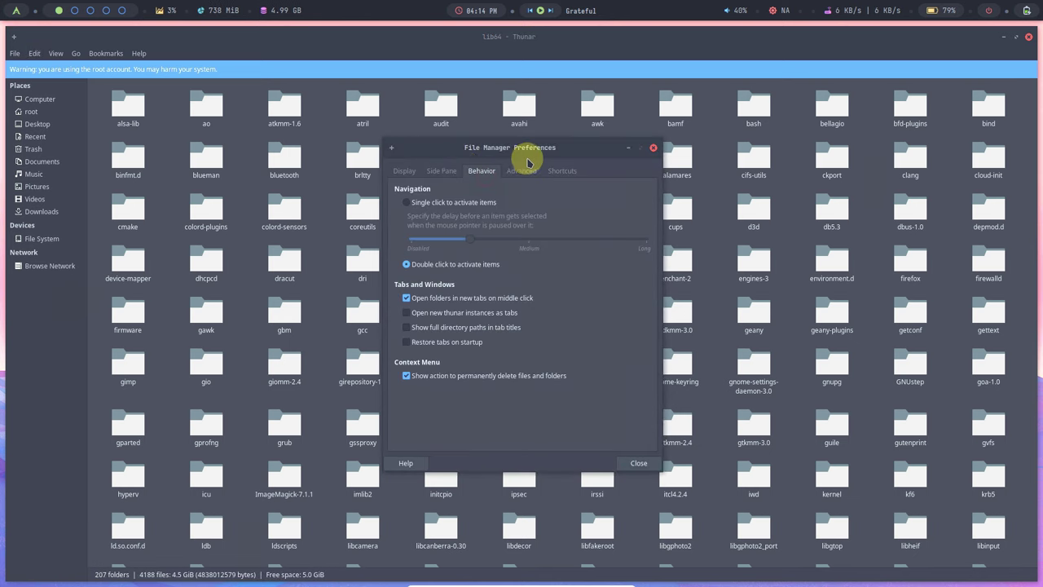
left_click(523, 171)
left_click(554, 171)
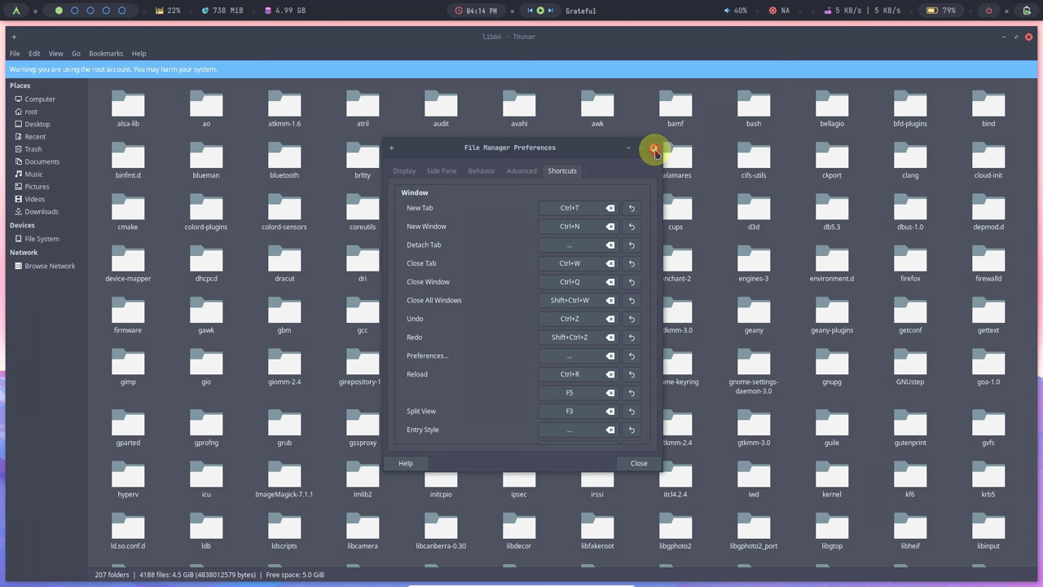
left_click(654, 148)
Check Thunar's About info, browse the var, usr and lib folders, then close Thunar.
left_click(139, 53)
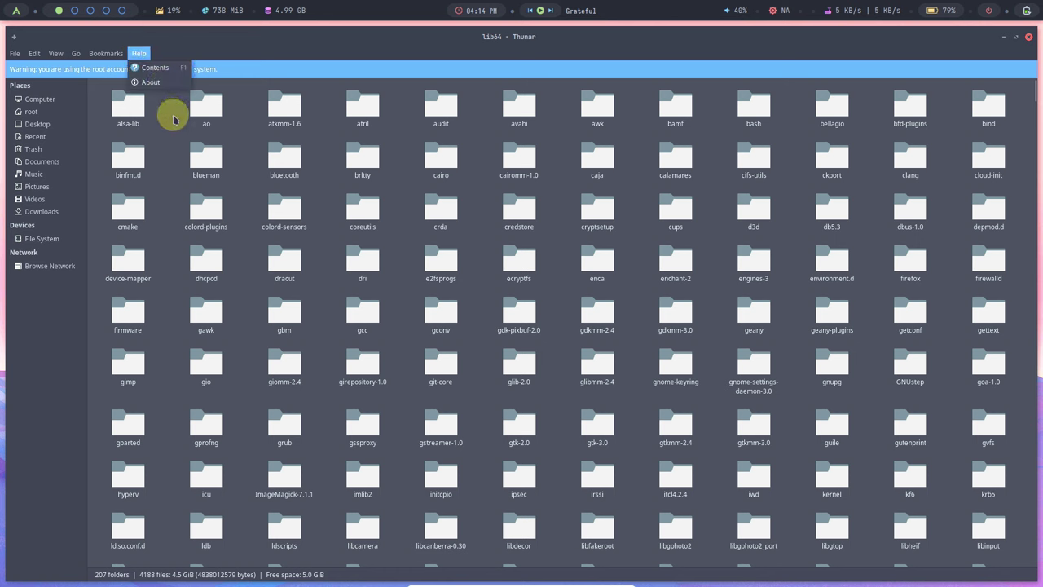
left_click(151, 81)
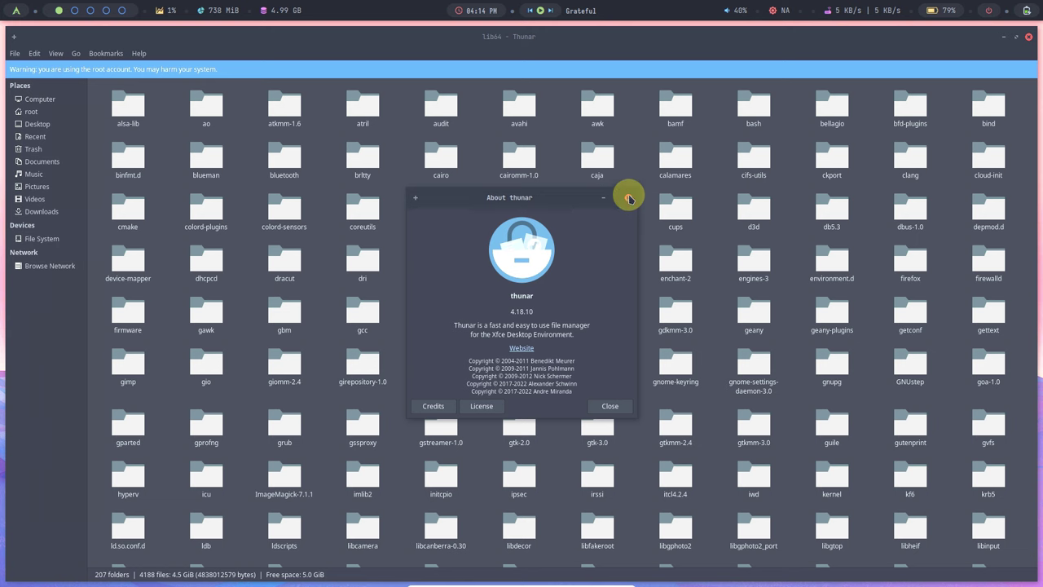
left_click(627, 199)
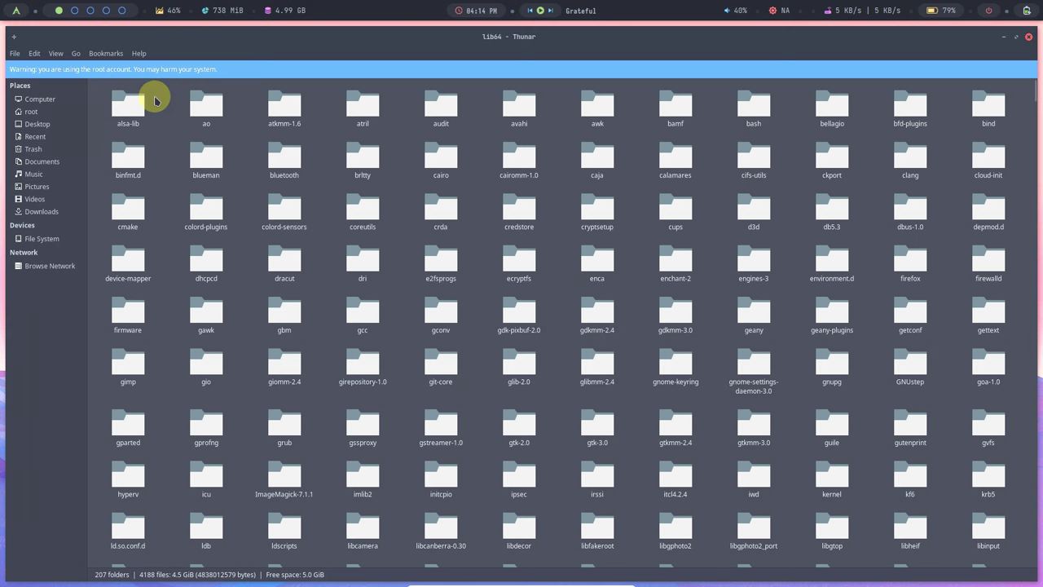
key("alt+Up")
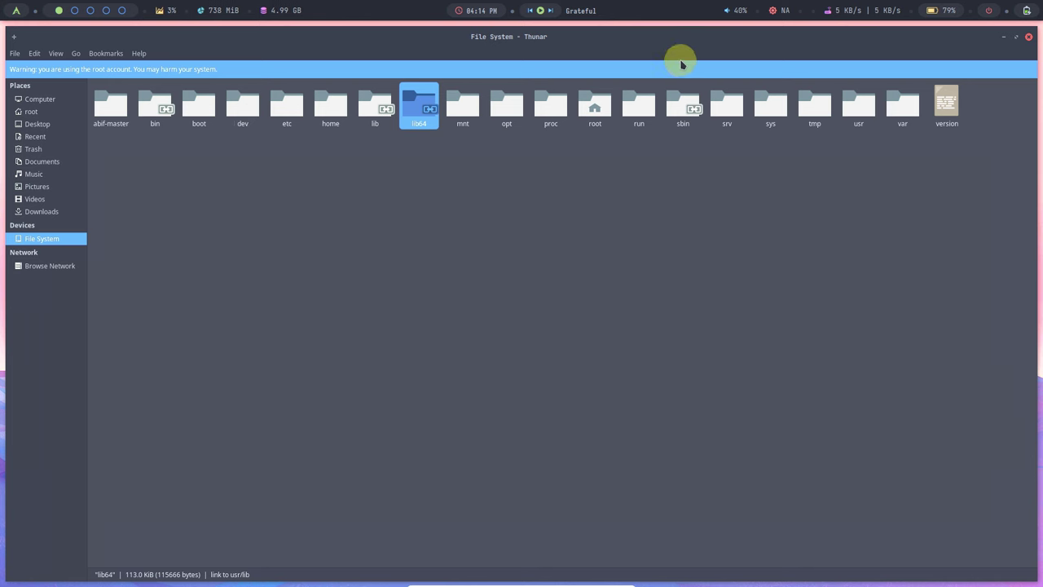
double_click(902, 104)
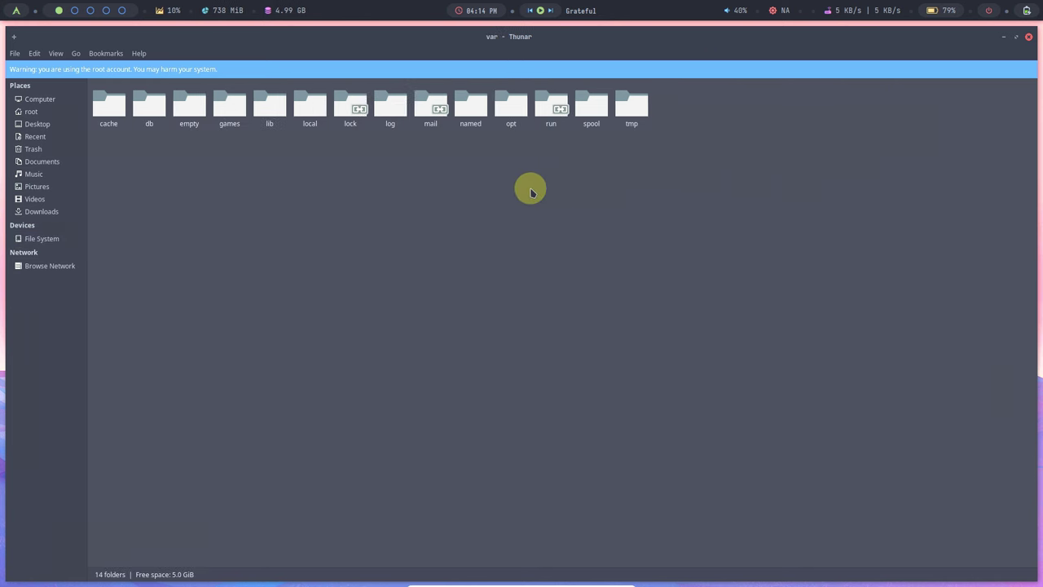
key("alt+Up")
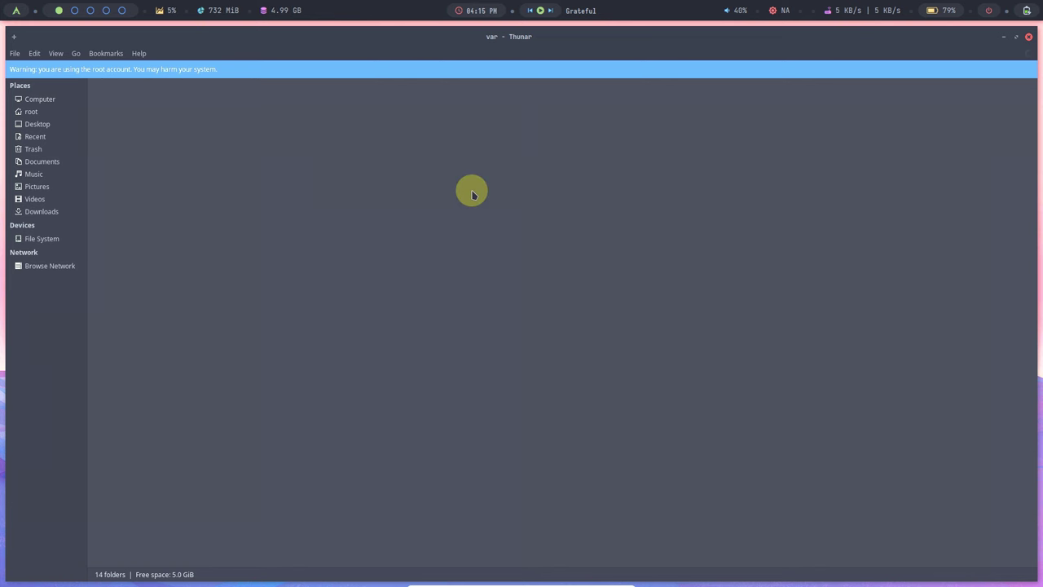
left_click(850, 117)
double_click(851, 117)
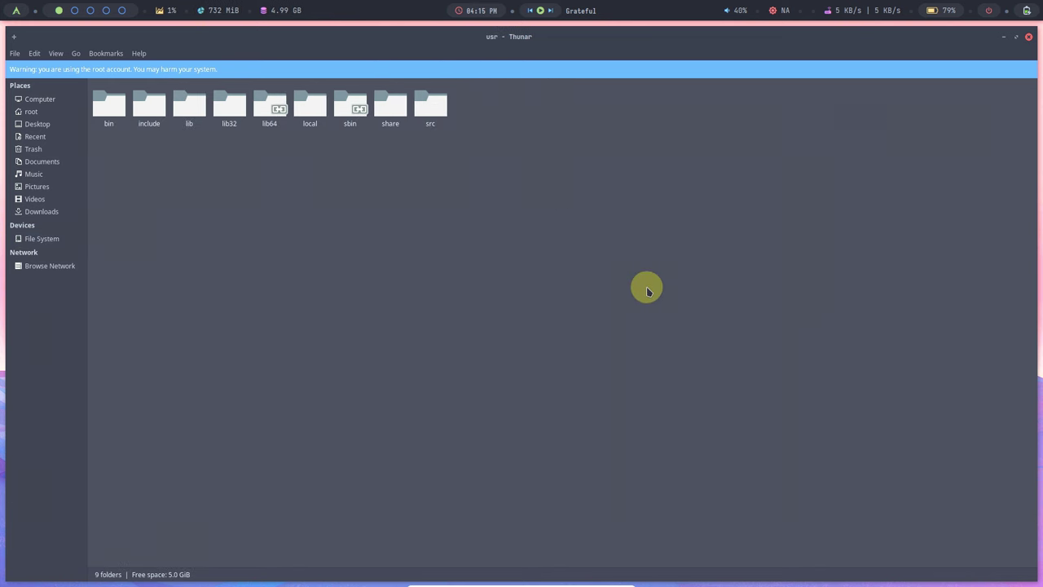
key("alt+Up")
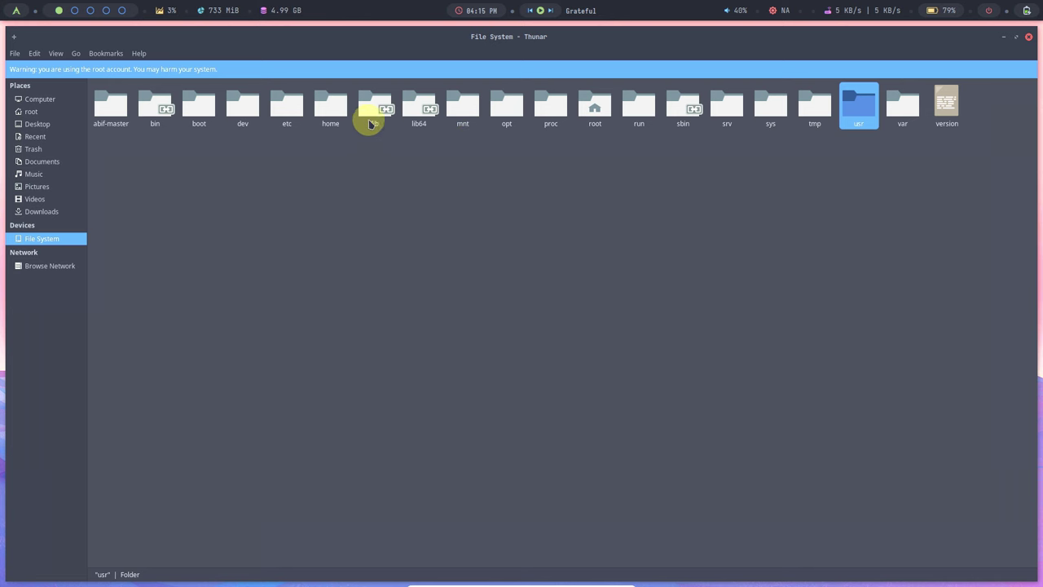
double_click(370, 120)
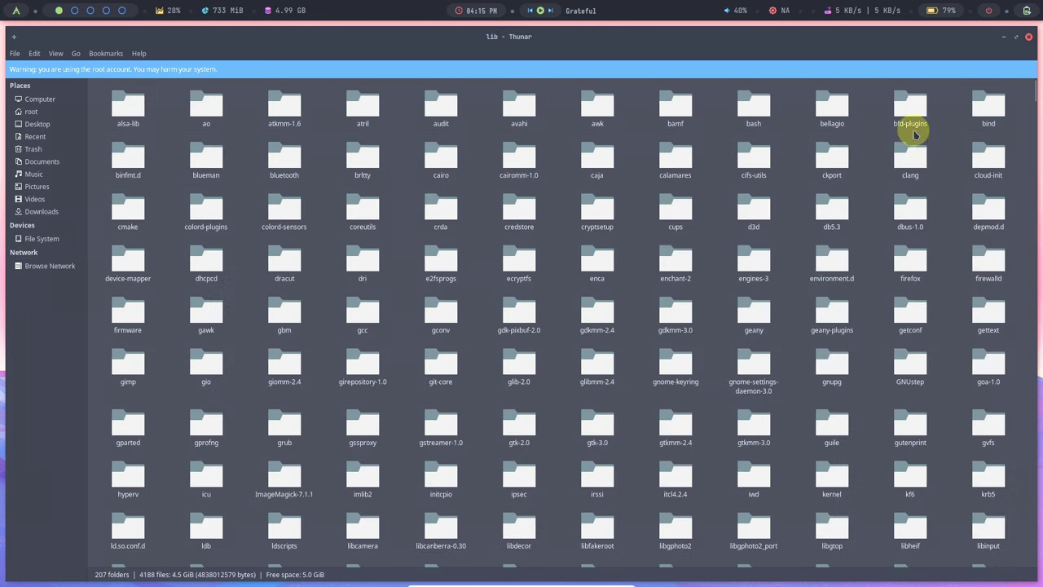
left_click(1027, 38)
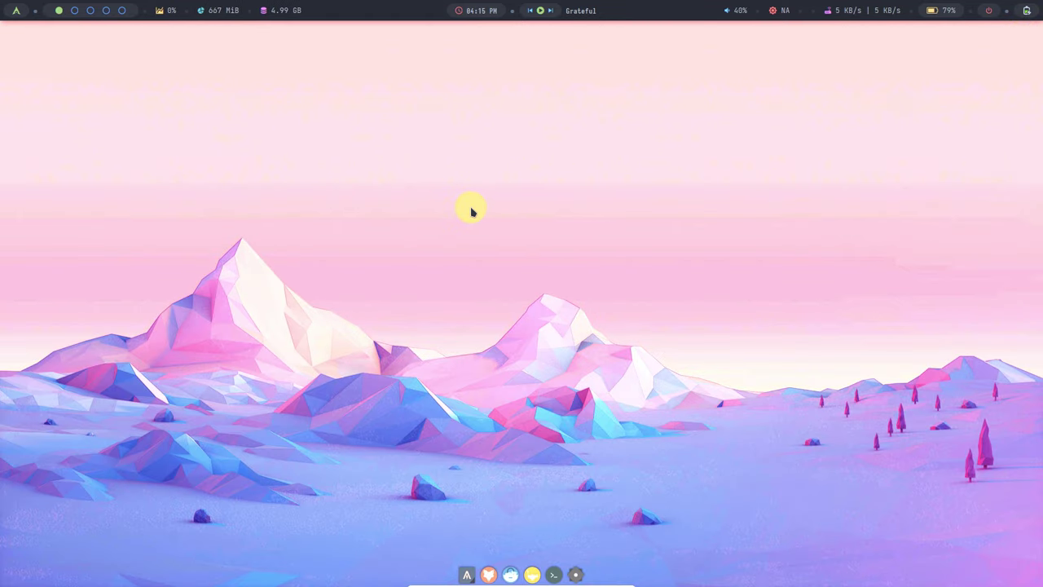
left_click(483, 13)
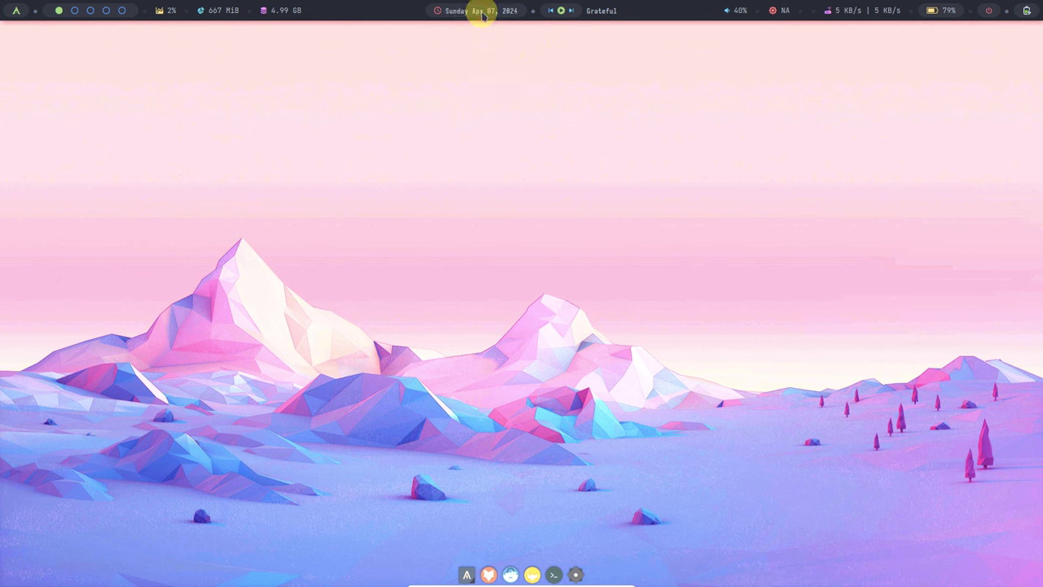
left_click(482, 13)
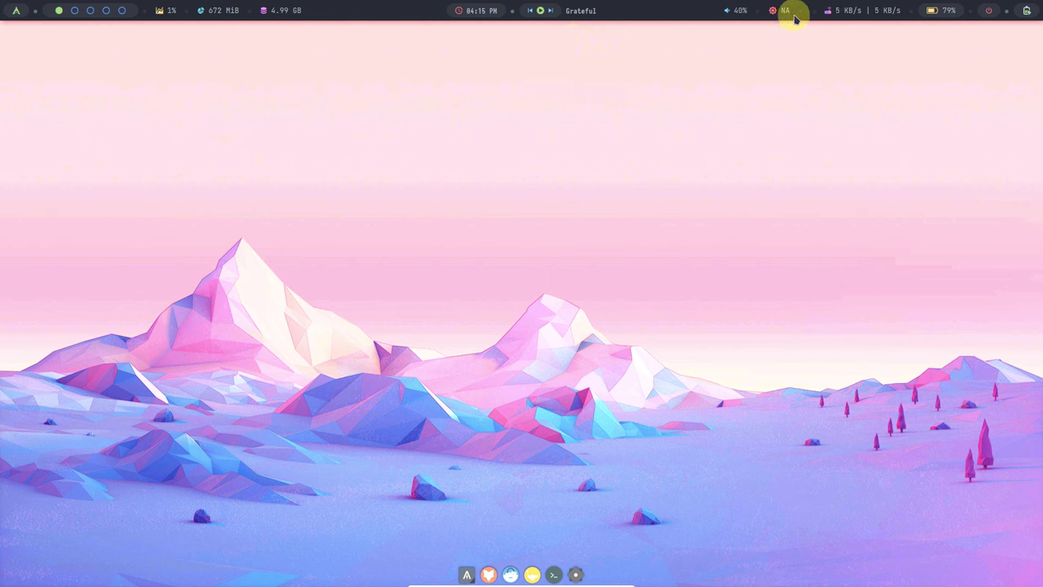
left_click(840, 17)
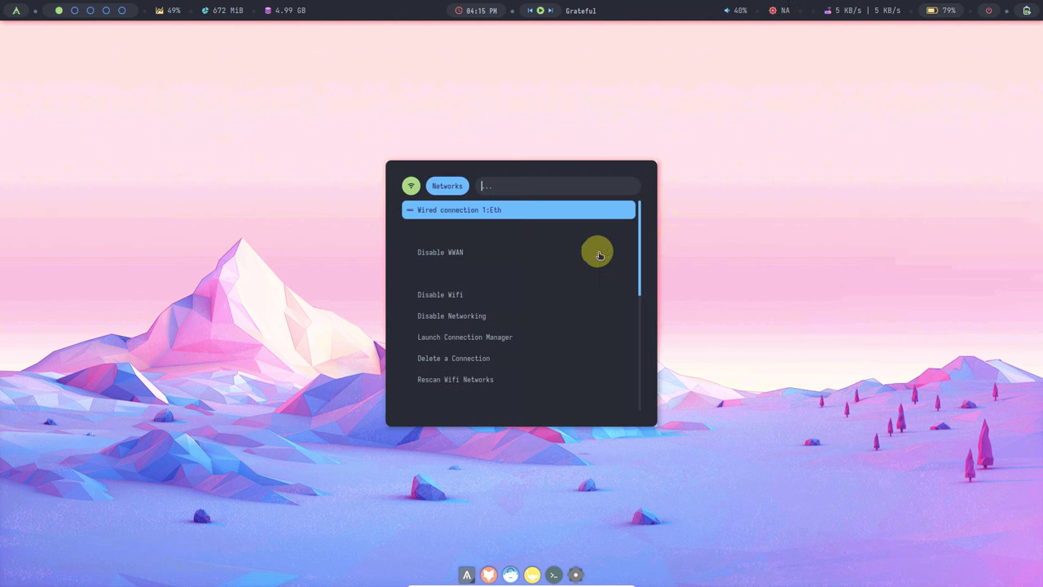
scroll(573, 261, "down", 5)
scroll(570, 356, "up", 1)
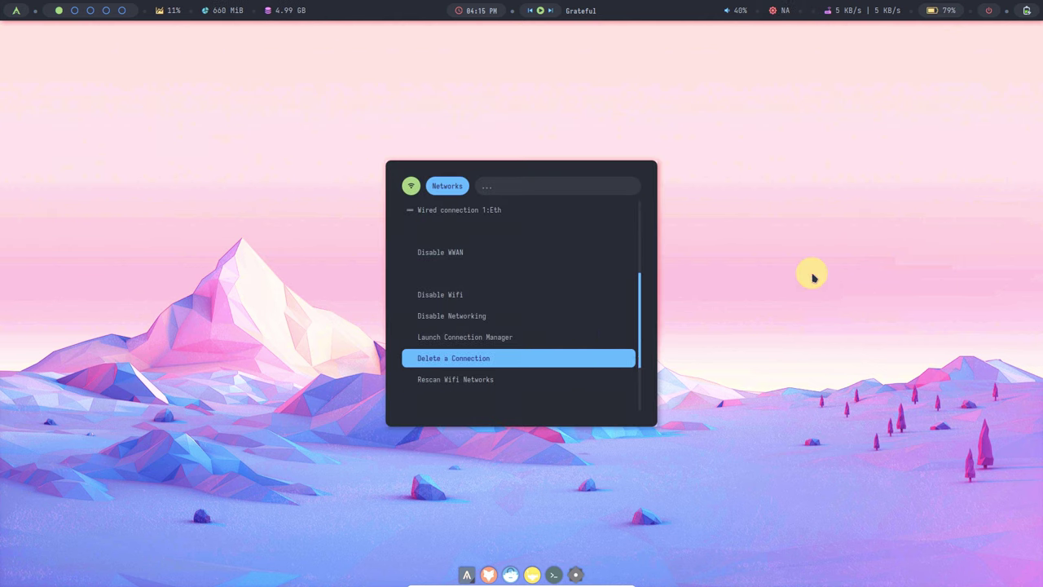
left_click(812, 277)
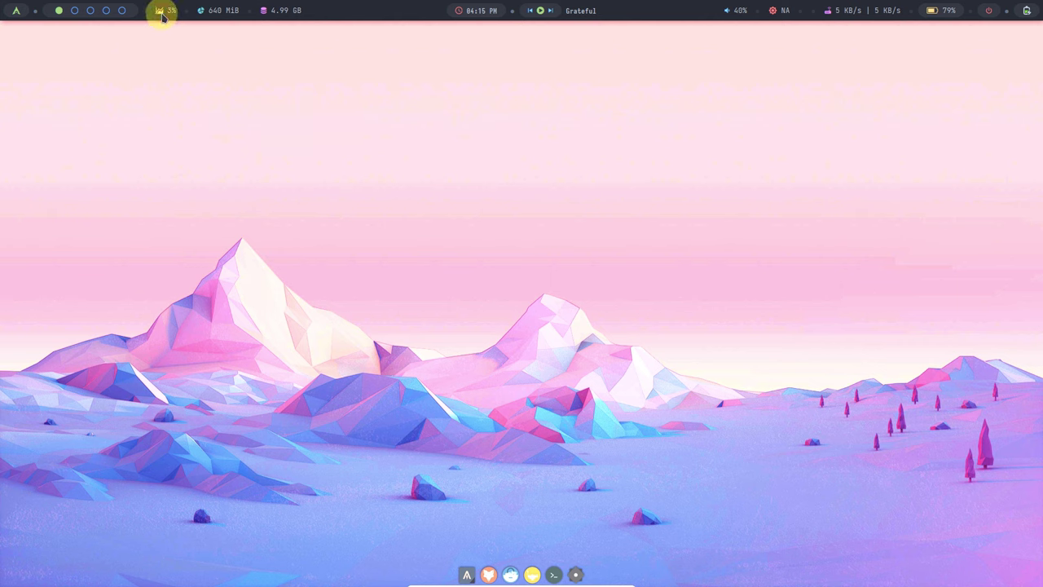
Launch Settings Manager from the desktop menu's Preferences submenu.
right_click(303, 150)
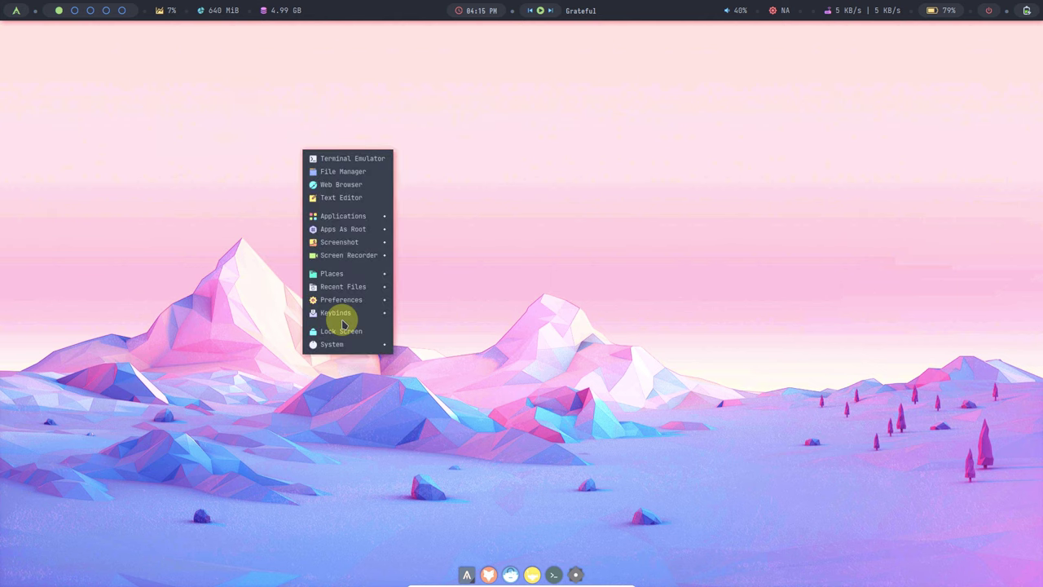
mouse_move(343, 324)
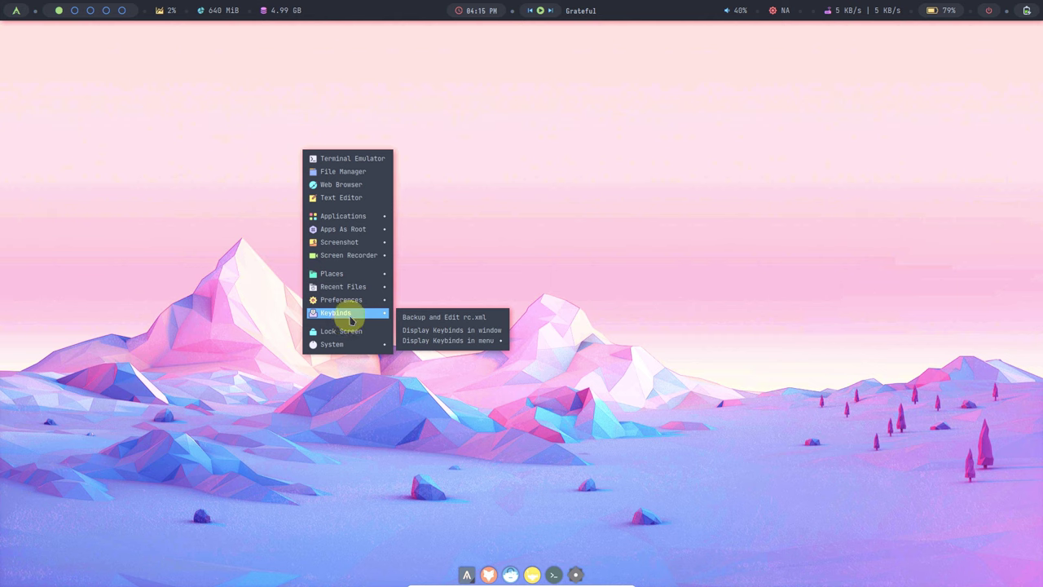
mouse_move(354, 301)
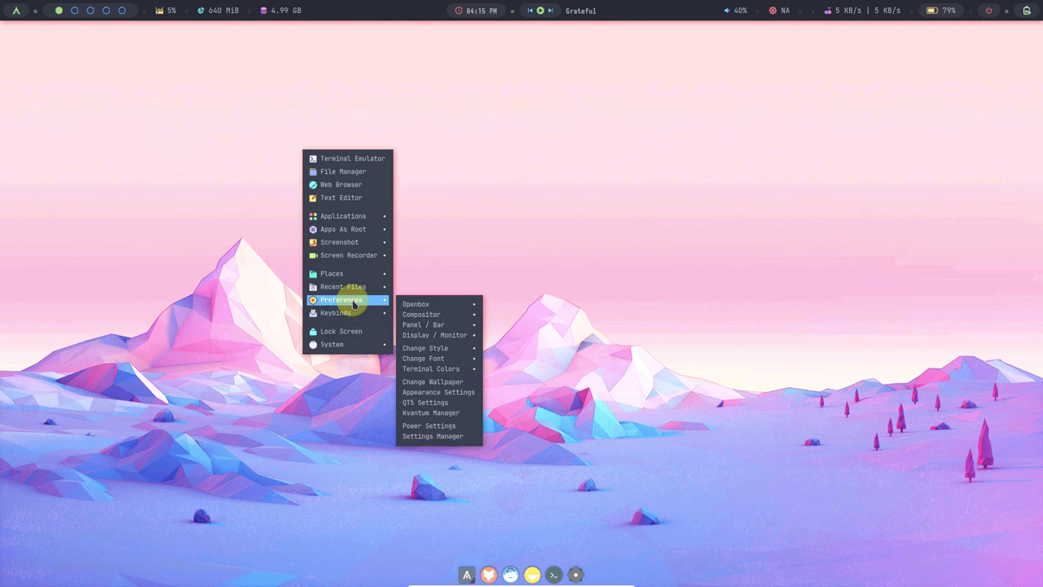
mouse_move(432, 305)
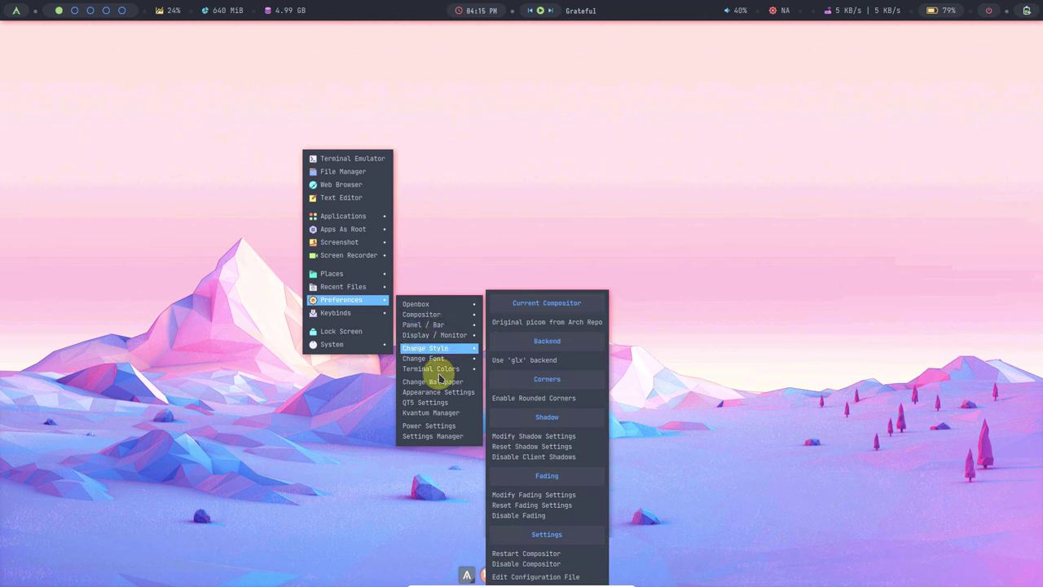
left_click(447, 439)
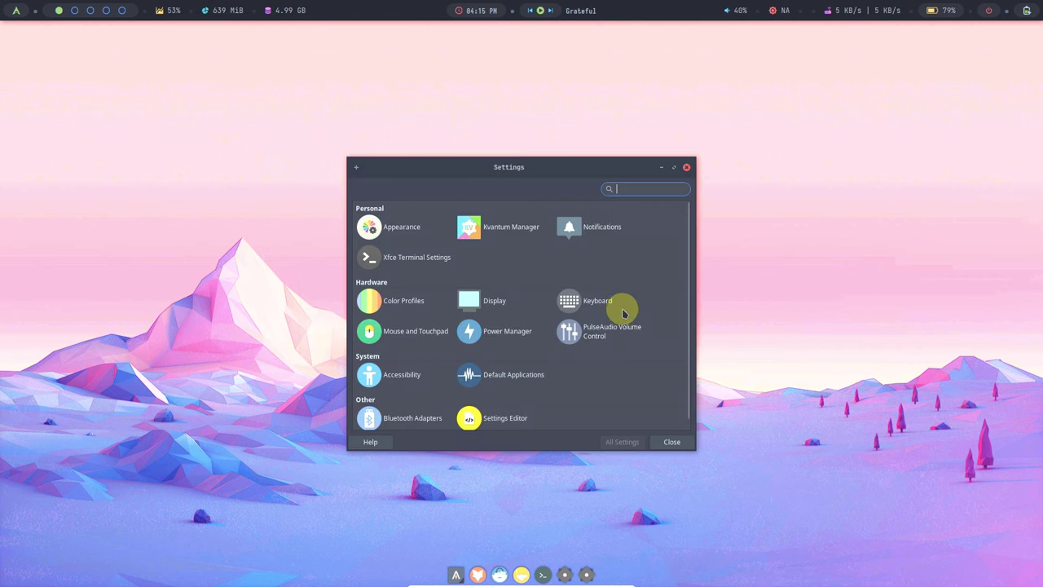
scroll(638, 371, "down", 1)
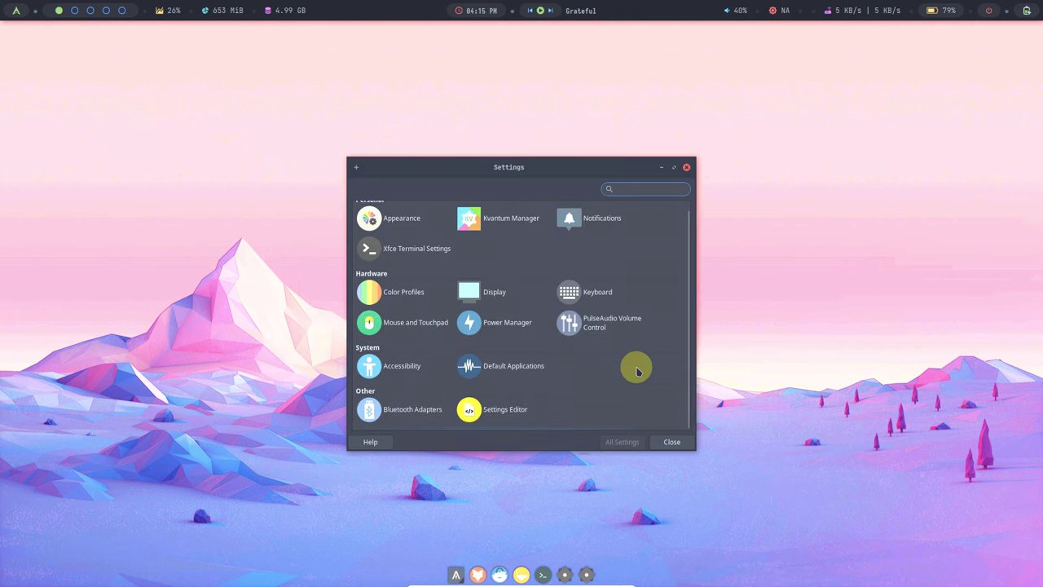
left_click(521, 322)
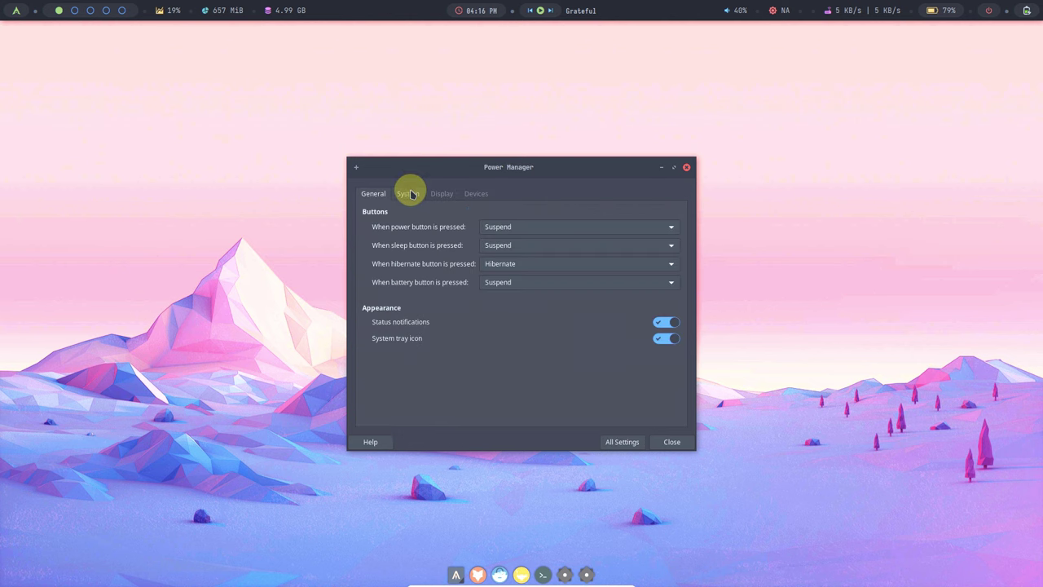
left_click(409, 193)
left_click(442, 200)
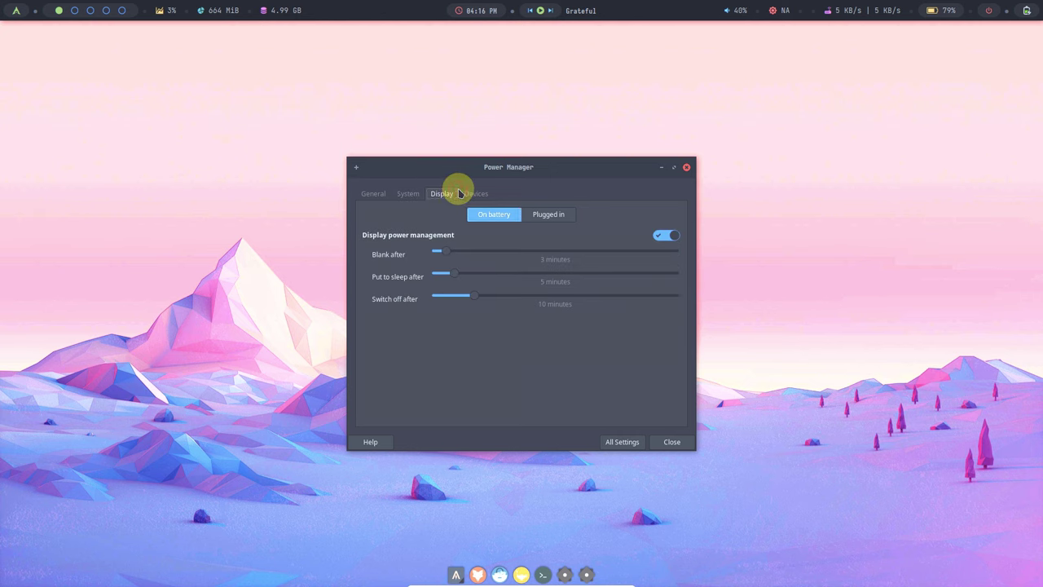
left_click(477, 193)
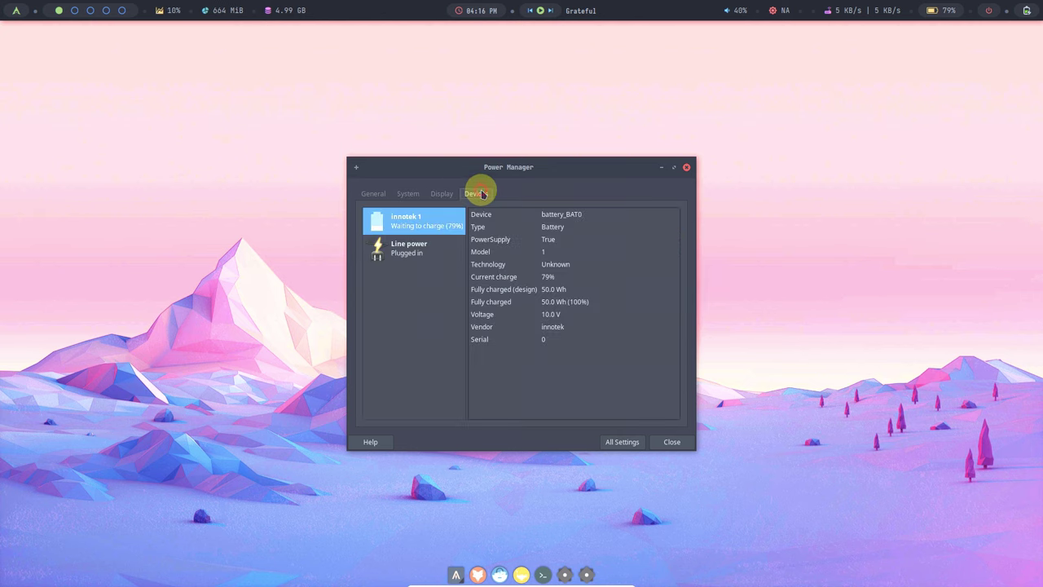
left_click(448, 193)
left_click(542, 211)
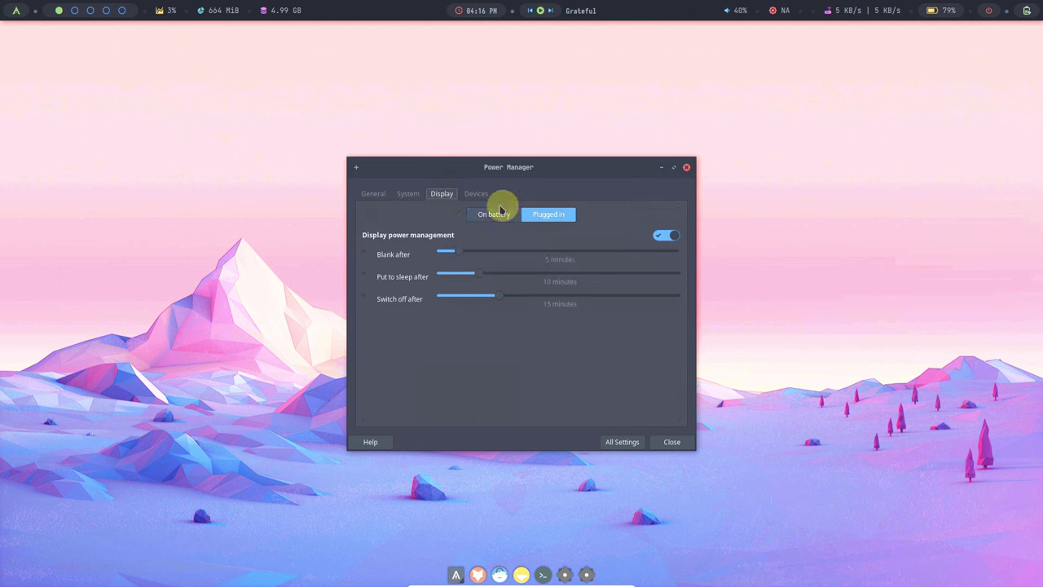
left_click(366, 196)
left_click(626, 439)
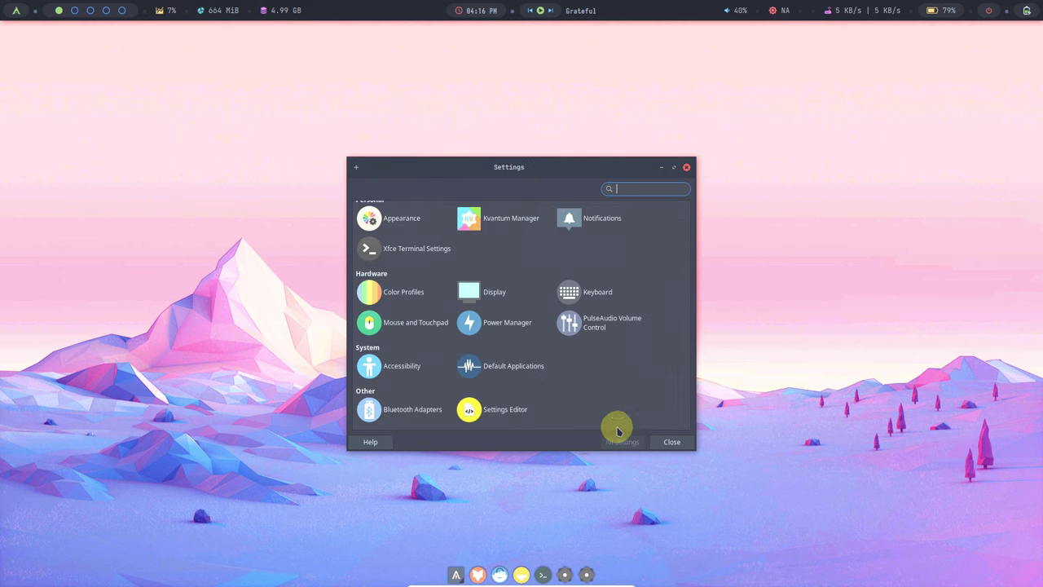
In Appearance, cycle through style themes from Arc-Darker to Sweet-Dark, ending on Spark.
left_click(402, 220)
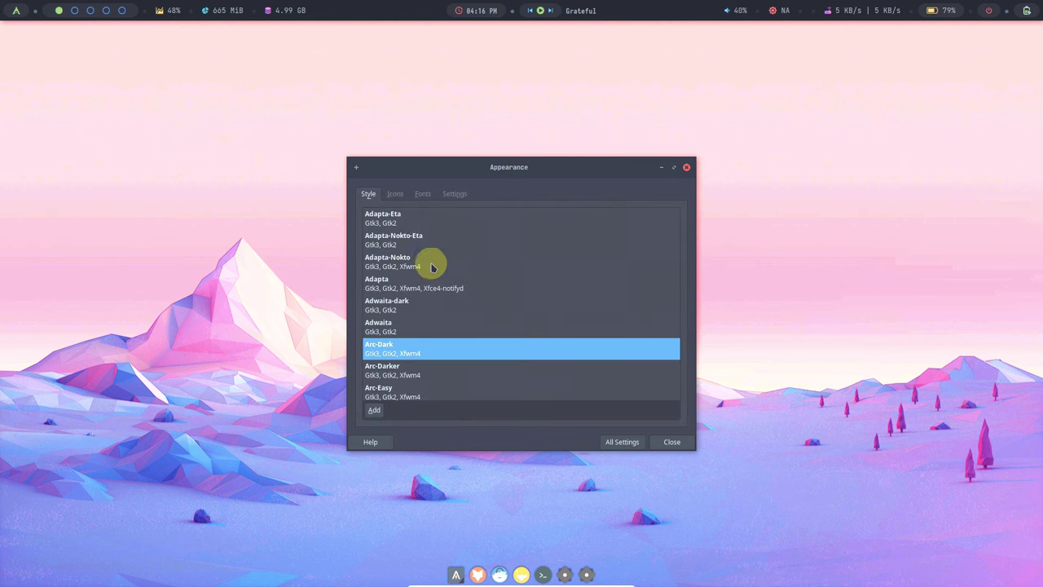
left_click(425, 370)
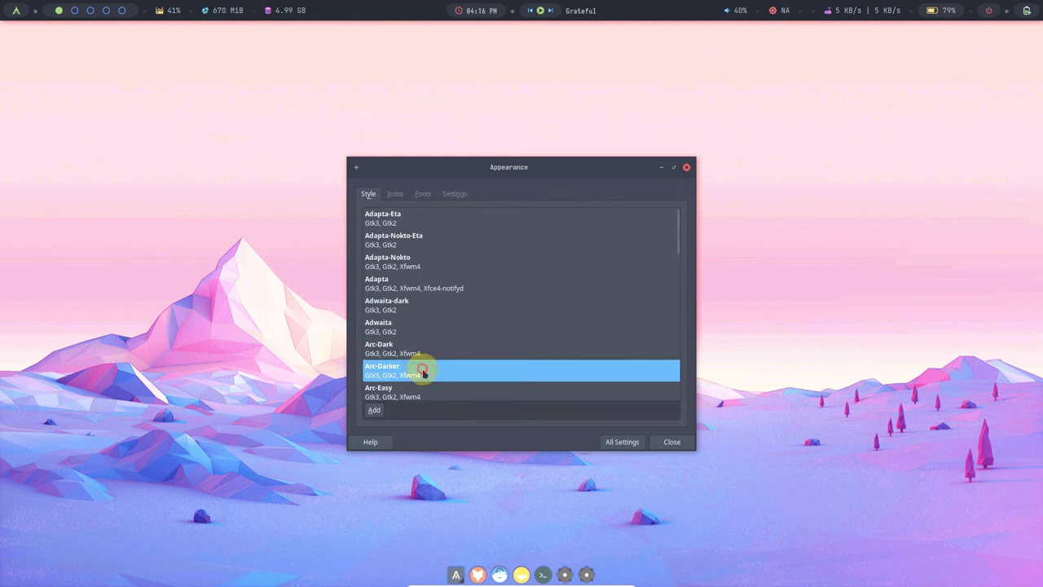
scroll(423, 371, "down", 1)
left_click(427, 367)
scroll(426, 356, "down", 2)
left_click(413, 327)
scroll(413, 330, "down", 3)
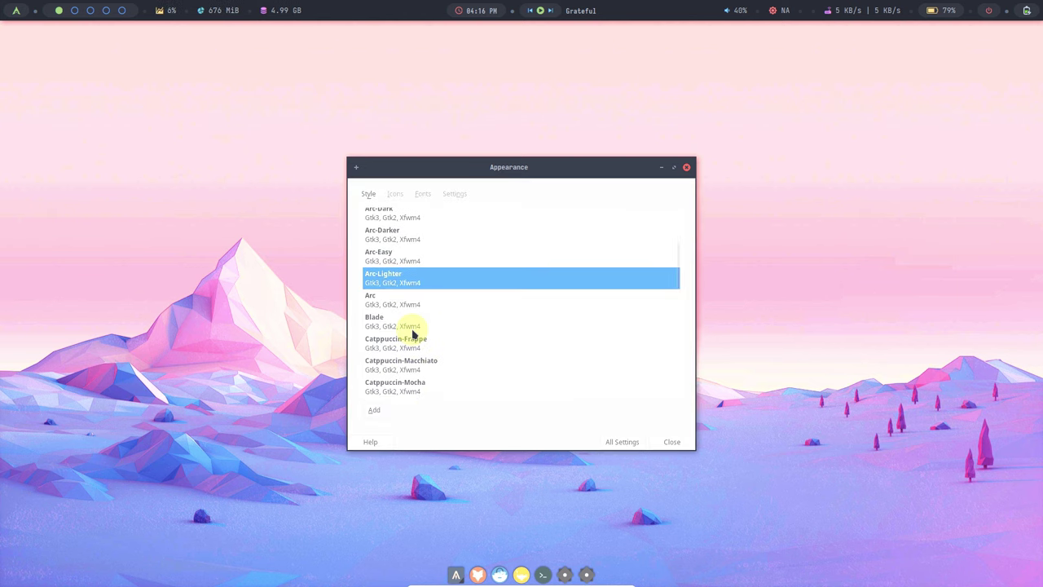
left_click(417, 313)
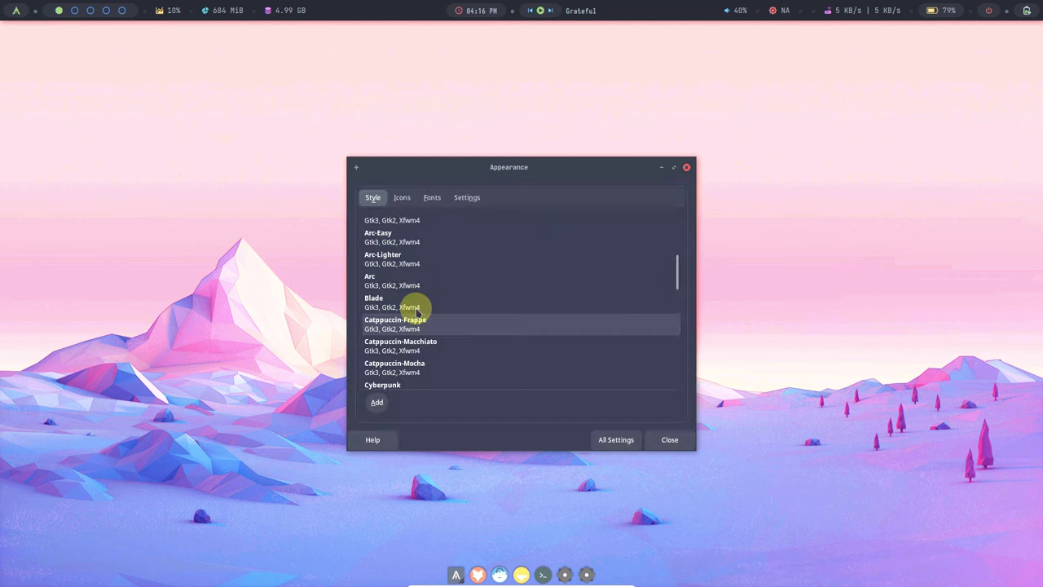
left_click(435, 349)
scroll(435, 349, "down", 3)
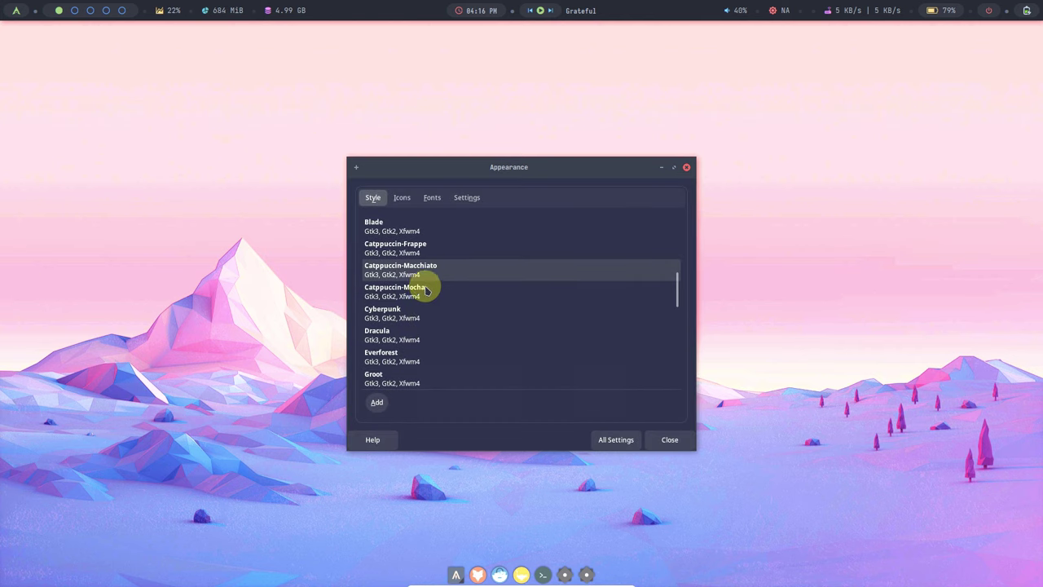
left_click(426, 289)
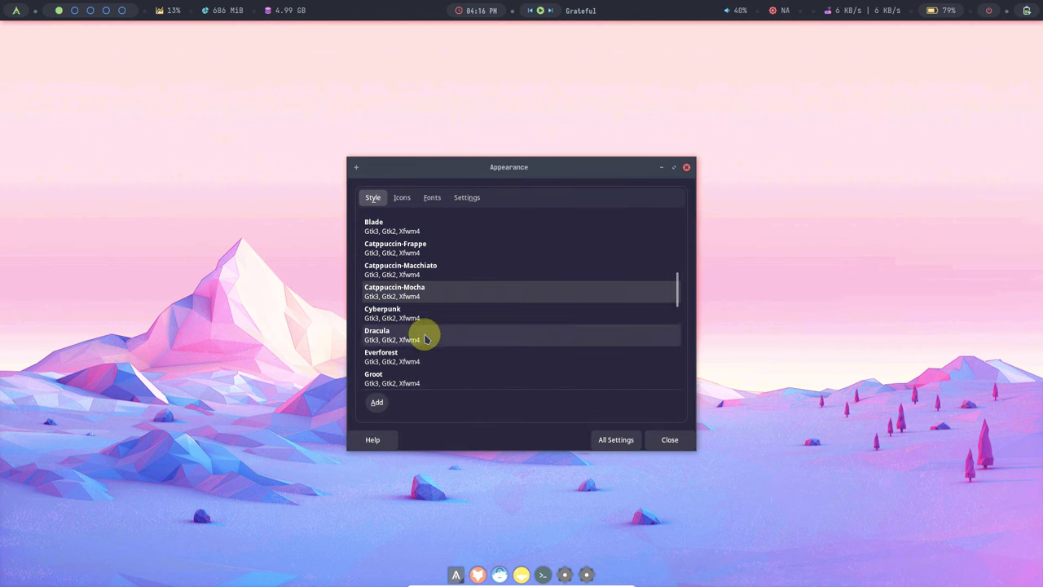
left_click(426, 338)
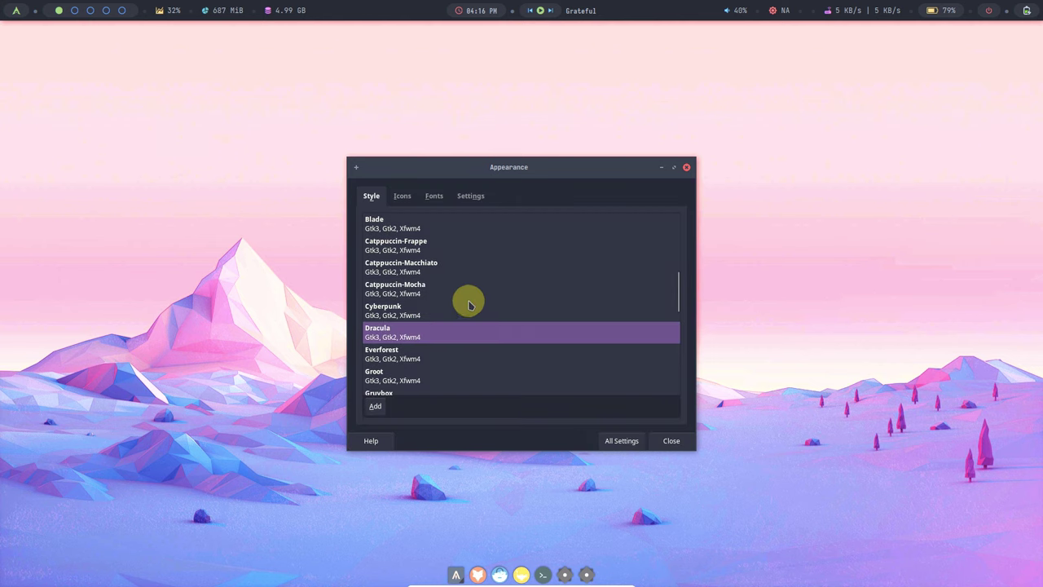
scroll(469, 305, "down", 12)
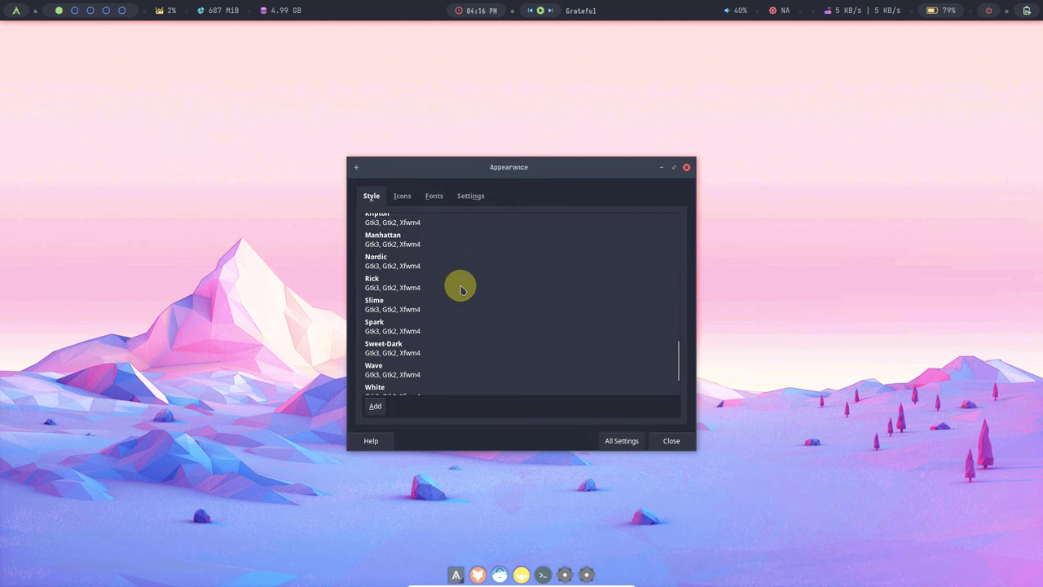
left_click(430, 239)
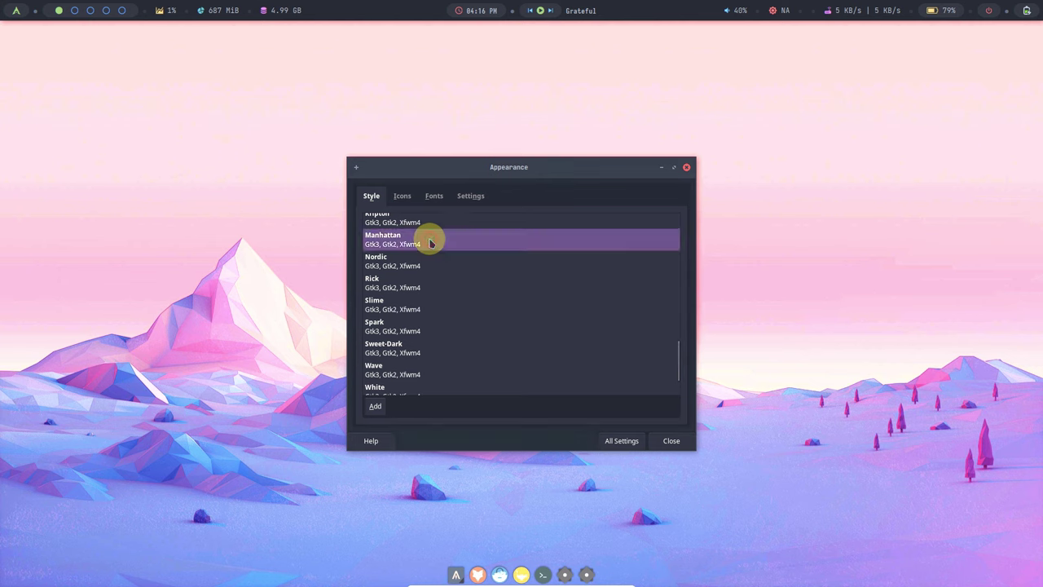
left_click(430, 261)
left_click(433, 305)
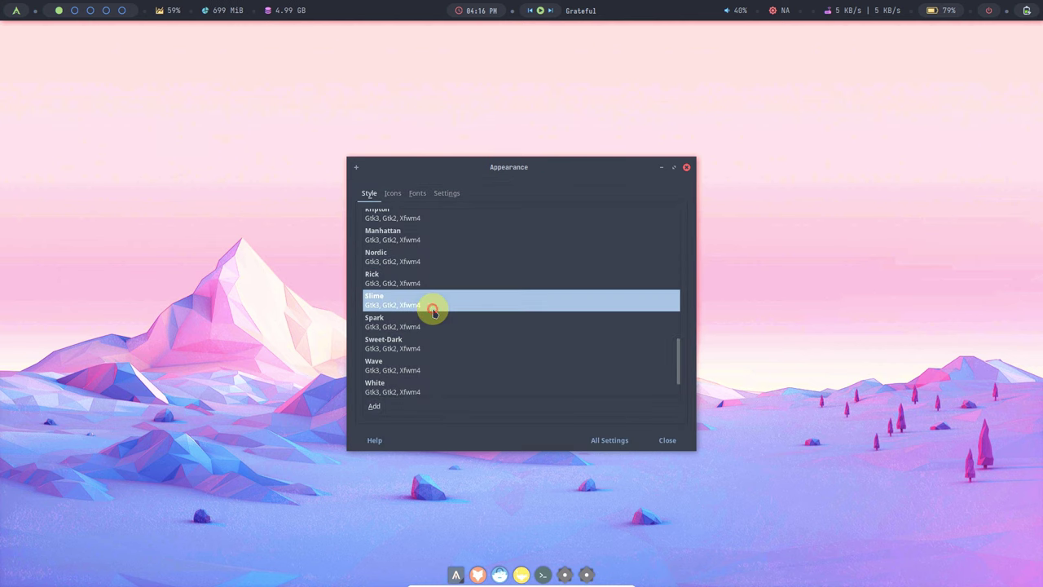
scroll(442, 350, "down", 2)
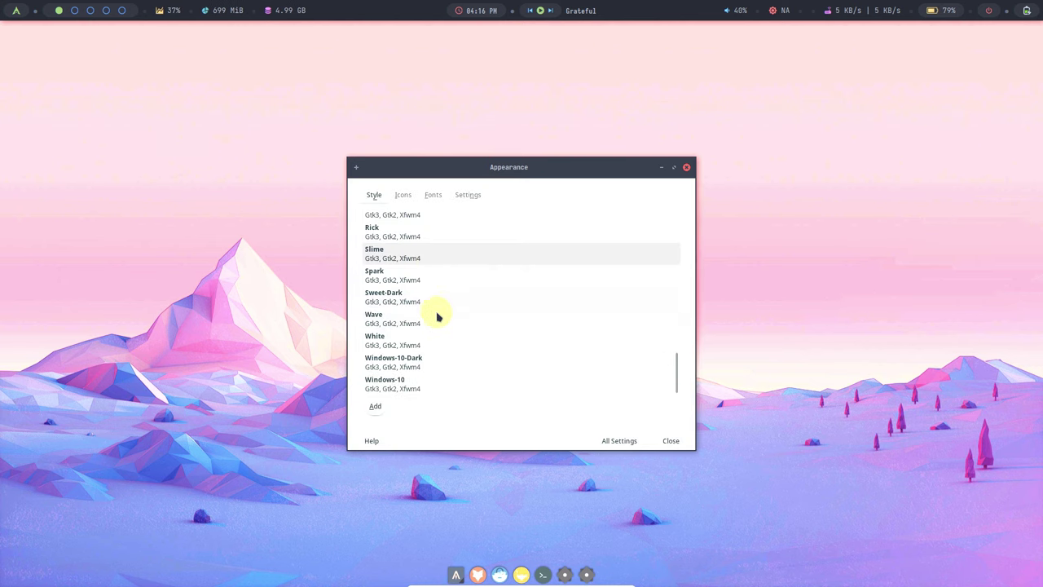
left_click(437, 317)
left_click(432, 290)
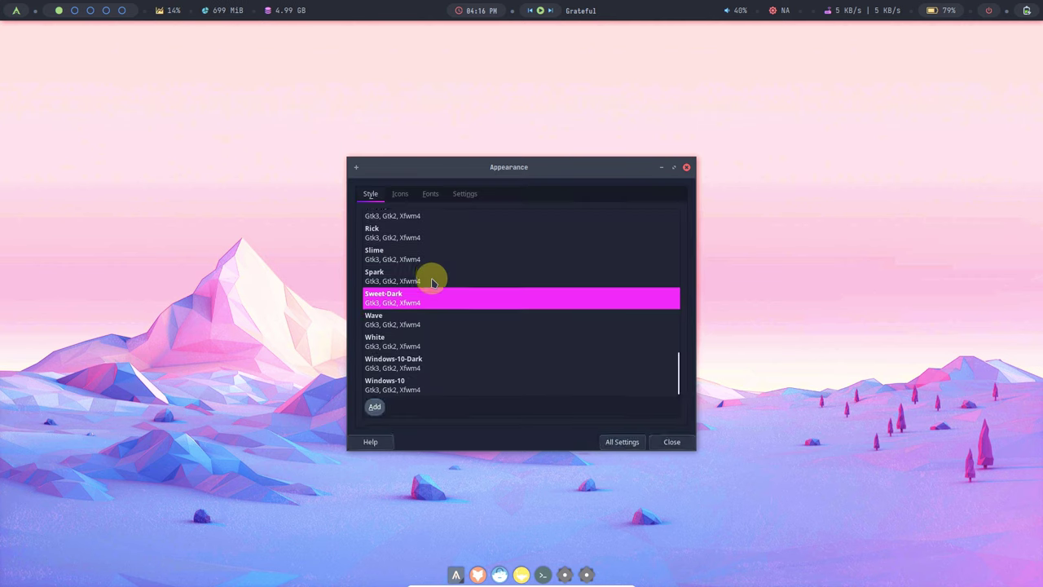
left_click(430, 276)
Check the Fonts and Settings tabs, apply the Zafiro-Green-Dark icon theme, and return to All Settings.
left_click(405, 199)
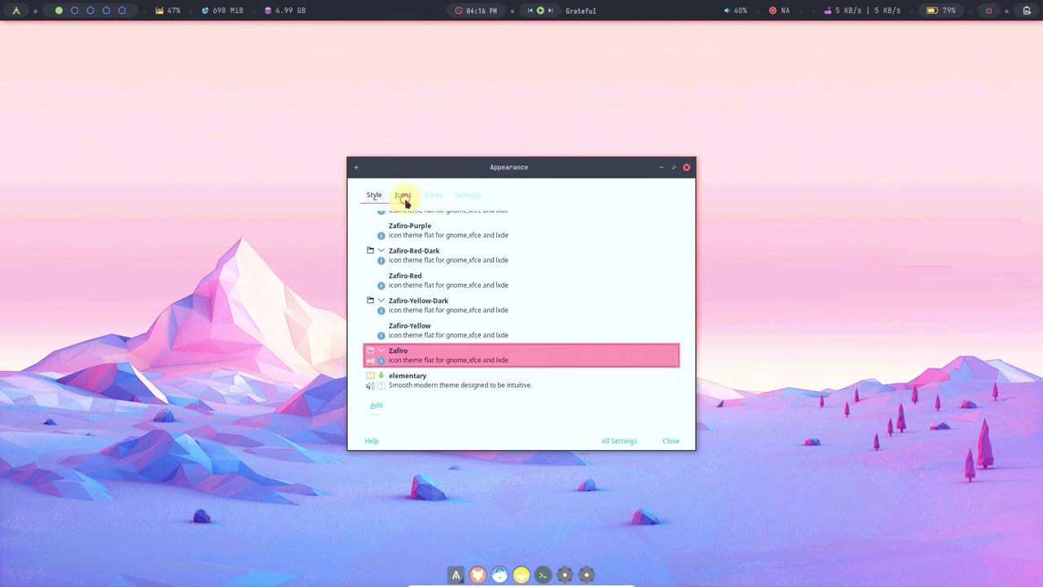
left_click(438, 197)
left_click(468, 195)
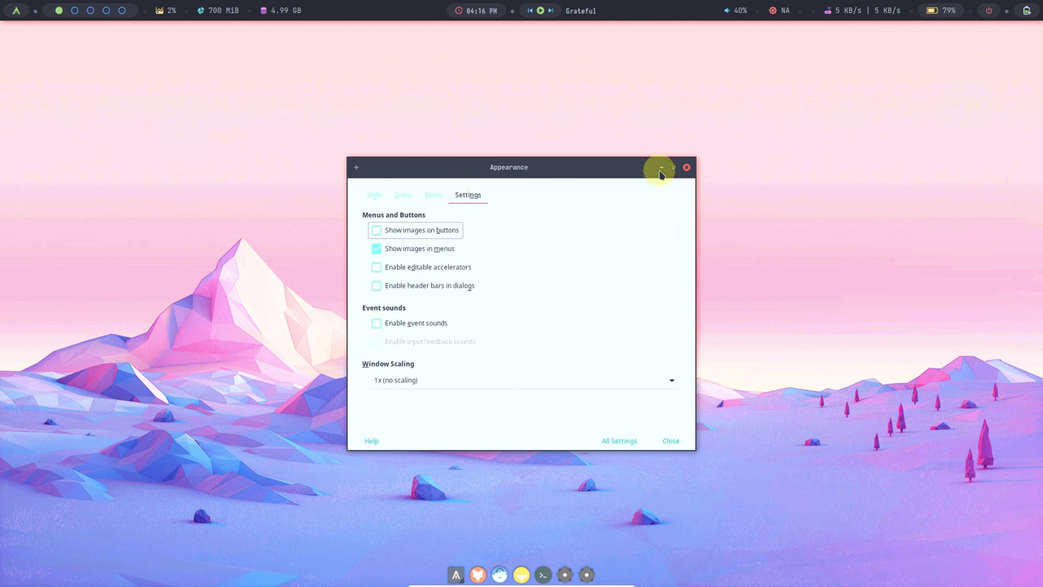
left_click(403, 195)
scroll(477, 281, "up", 2)
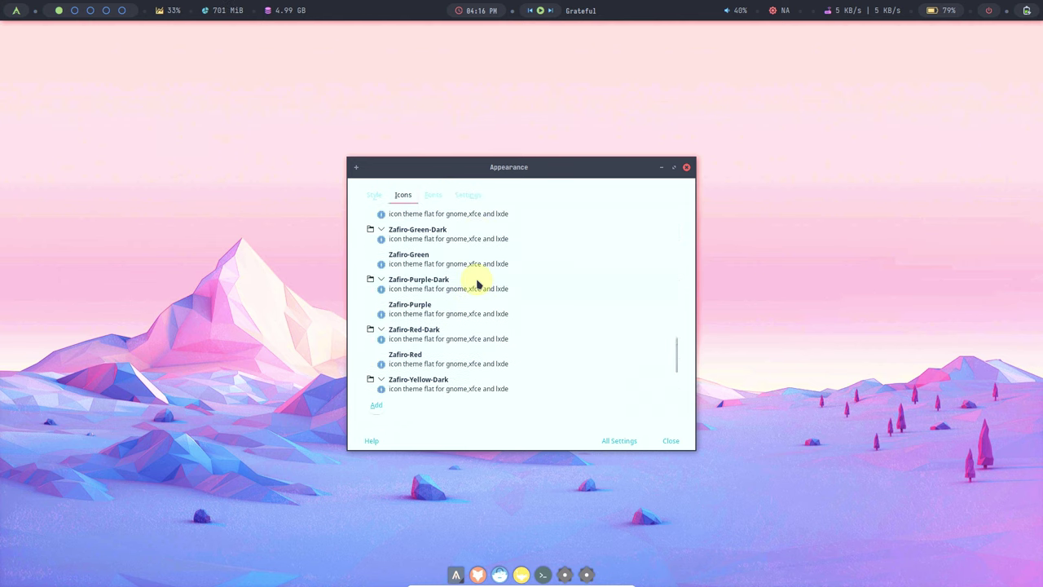
left_click(458, 233)
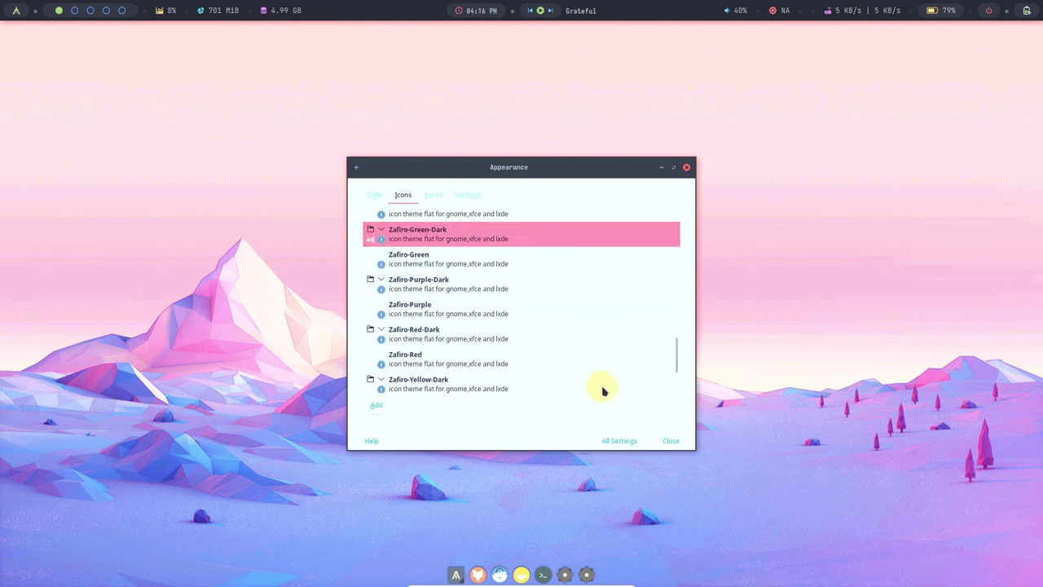
left_click(620, 440)
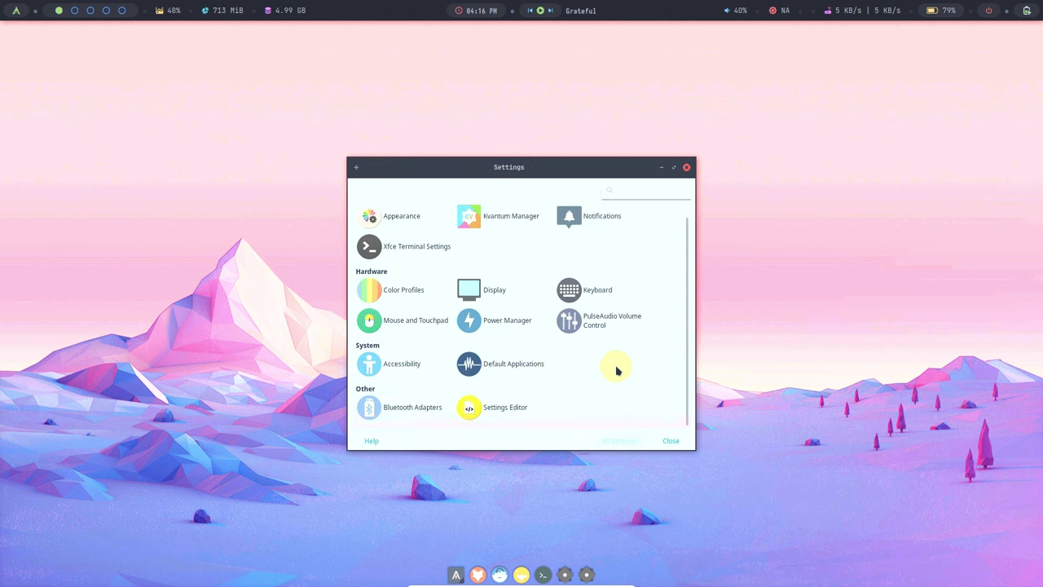
Review the Mouse and Touchpad Behavior, Theme and Devices tabs, close it, and open the Archcraft launcher.
left_click(440, 321)
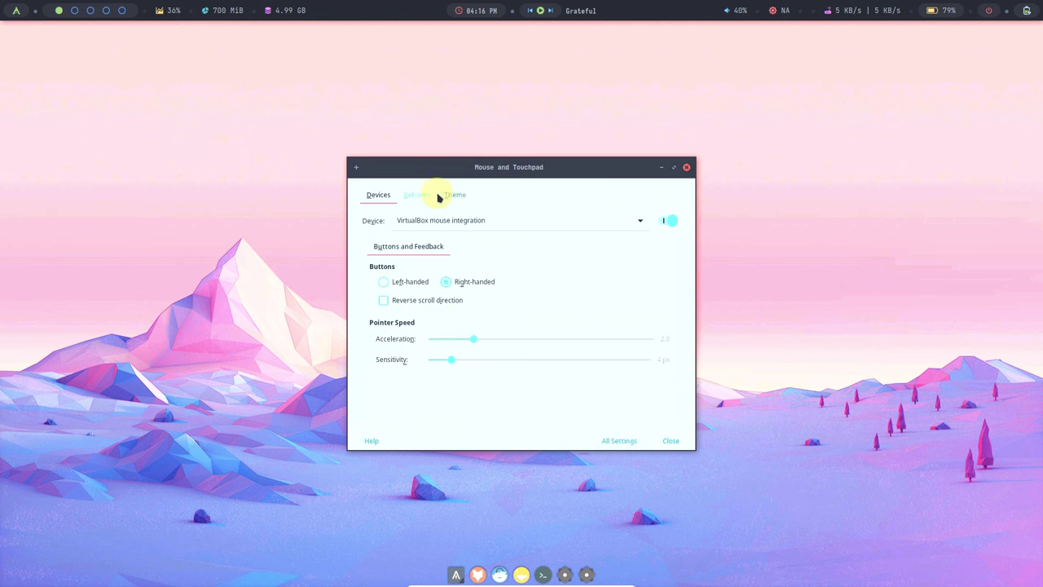
left_click(426, 196)
left_click(461, 199)
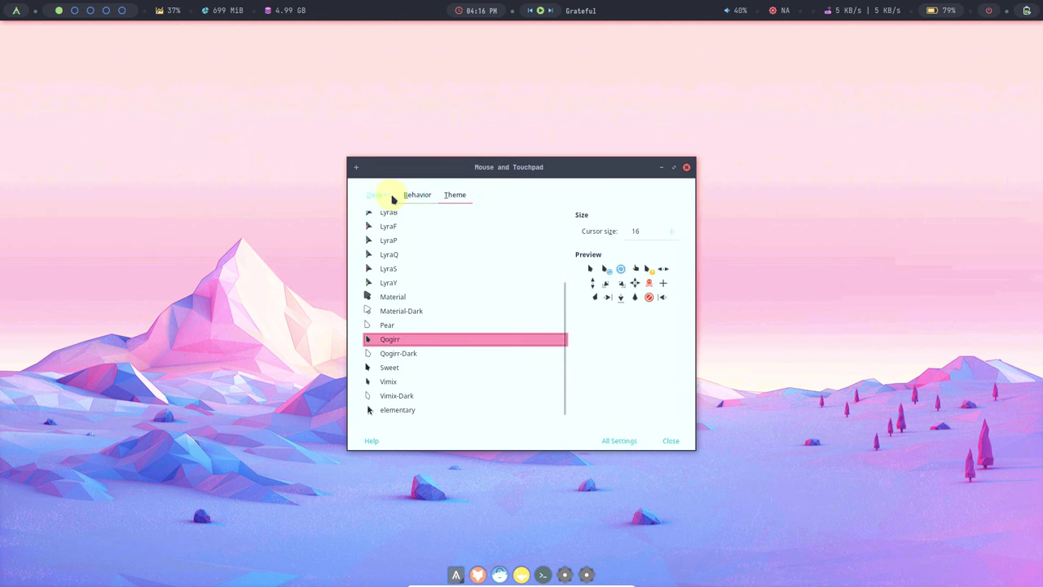
left_click(384, 198)
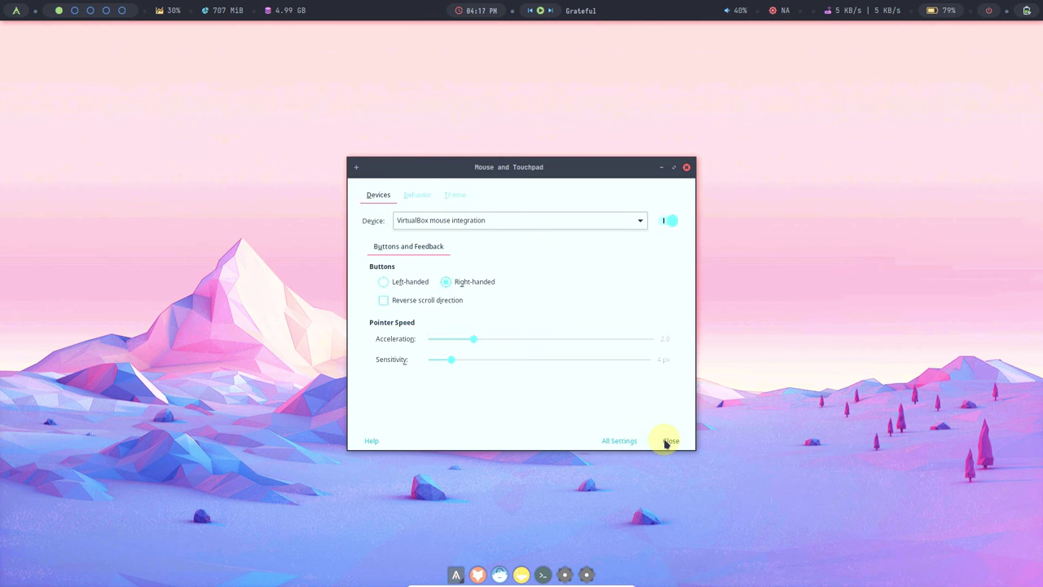
left_click(669, 440)
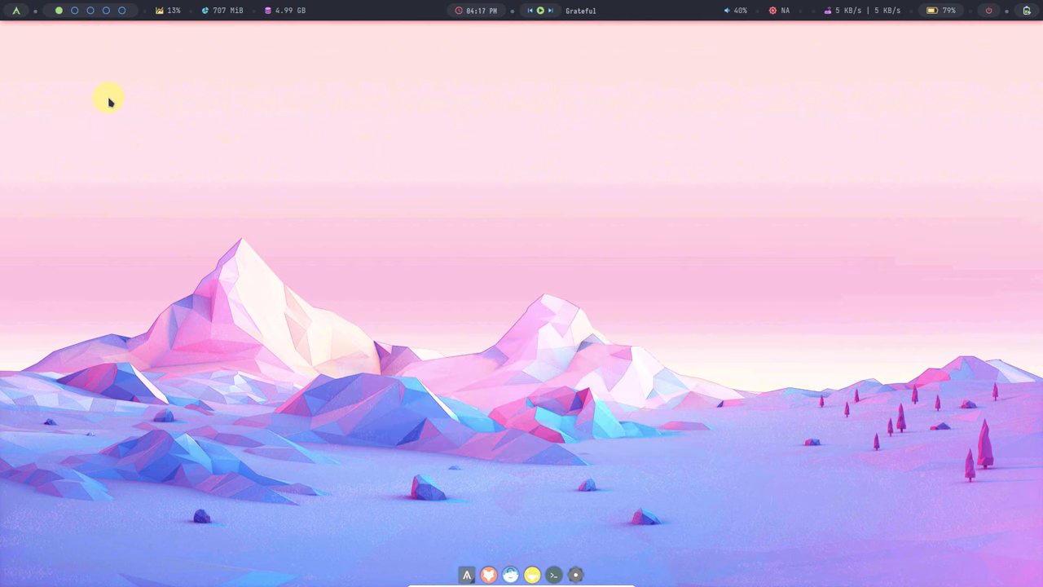
left_click(16, 11)
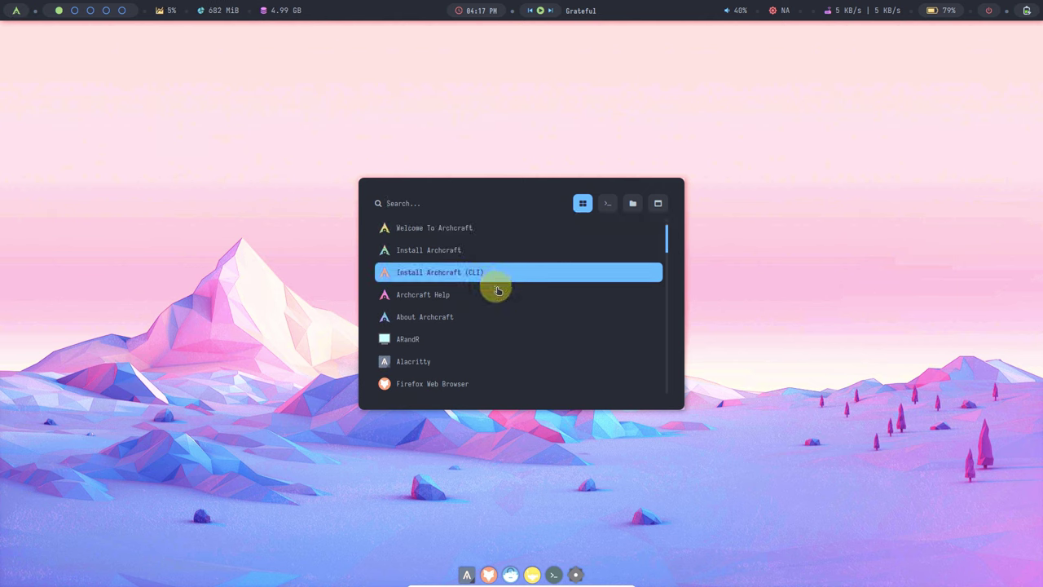
Open About Archcraft to confirm version v2024.04, then close it.
left_click(487, 319)
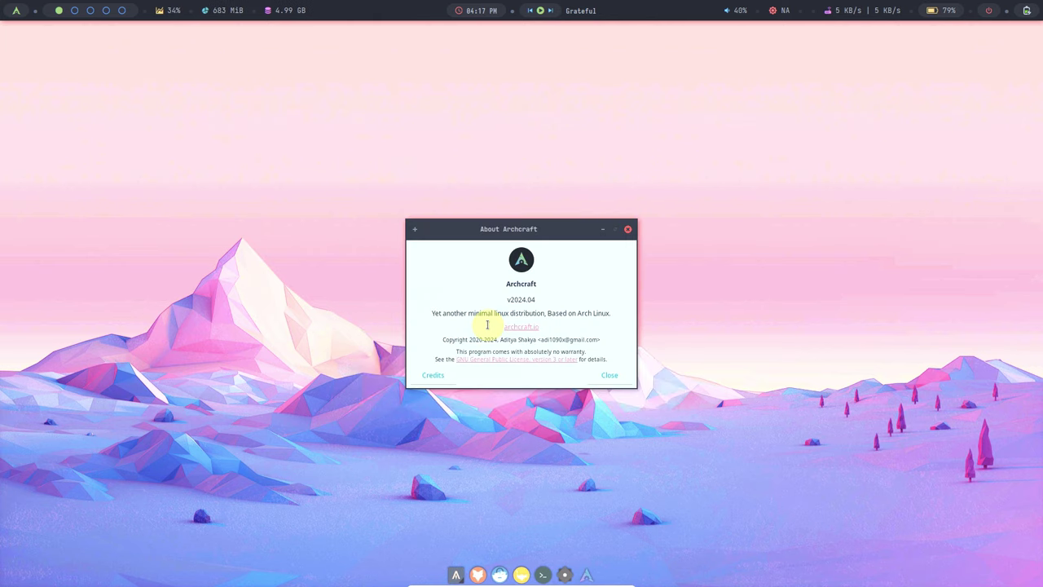
left_click(608, 377)
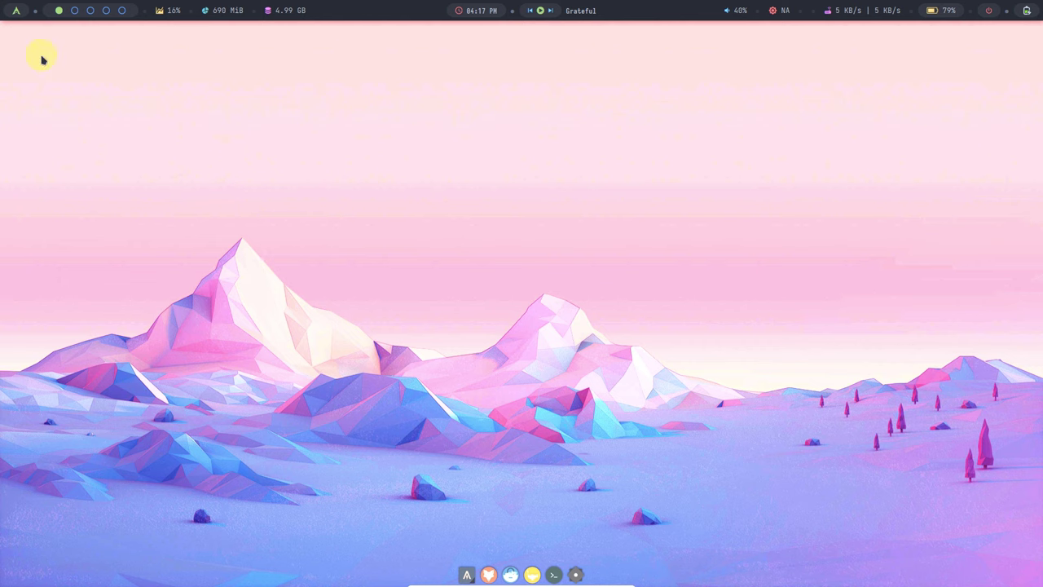
Open the rofi launcher and move down the app list to Atril, Bluetooth Manager and GParted.
left_click(13, 10)
key("Down")
key("Down")
key("Down")
key("Down")
key("Down")
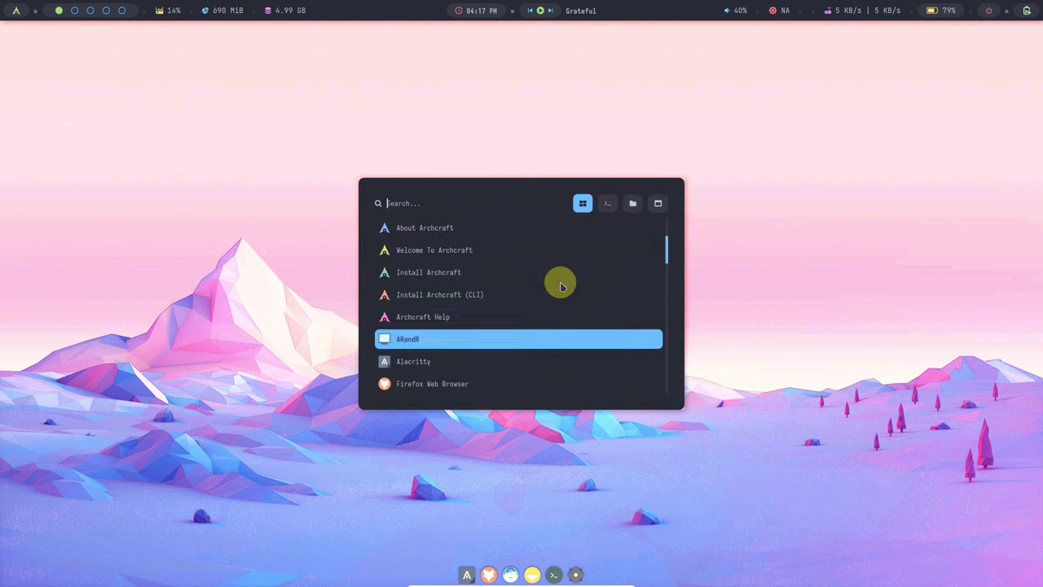
key("Up")
key("Up")
key("Down")
key("Down")
key("Down")
key("Down")
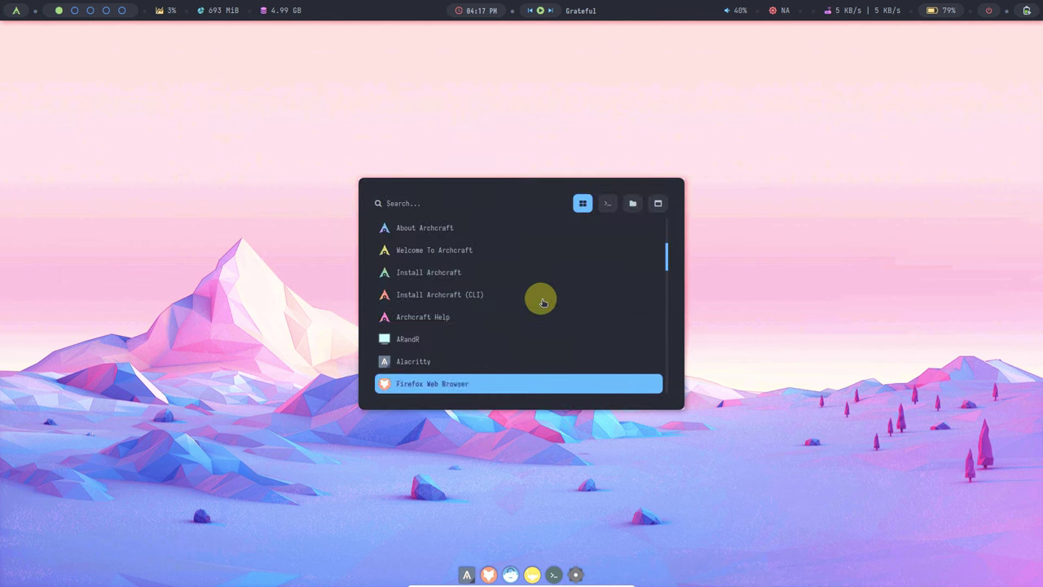
key("Down")
key("Down")
key("Down")
key("Down")
key("Down")
key("Down")
key("Down")
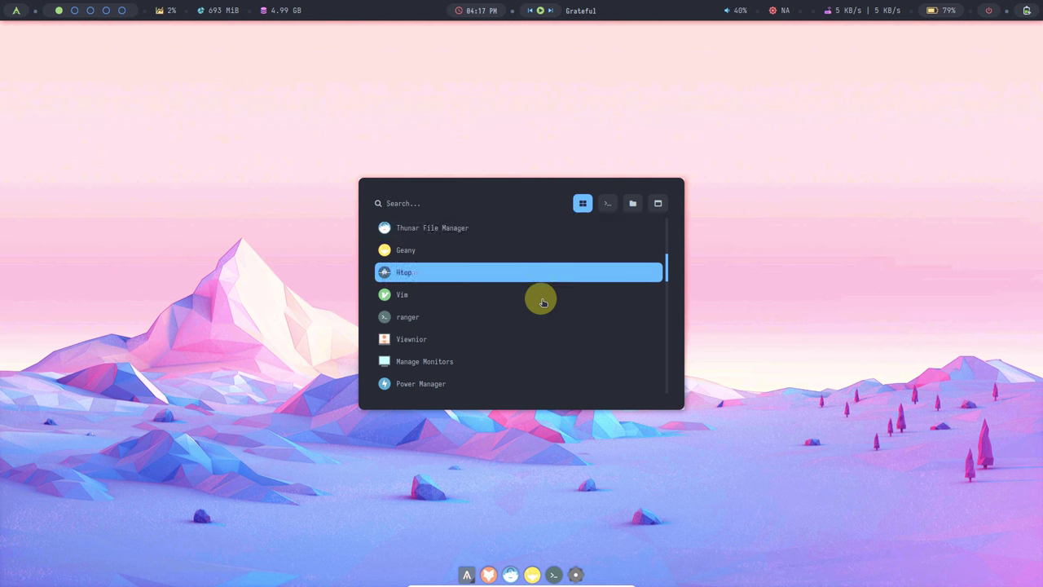
key("Down")
key("Down")
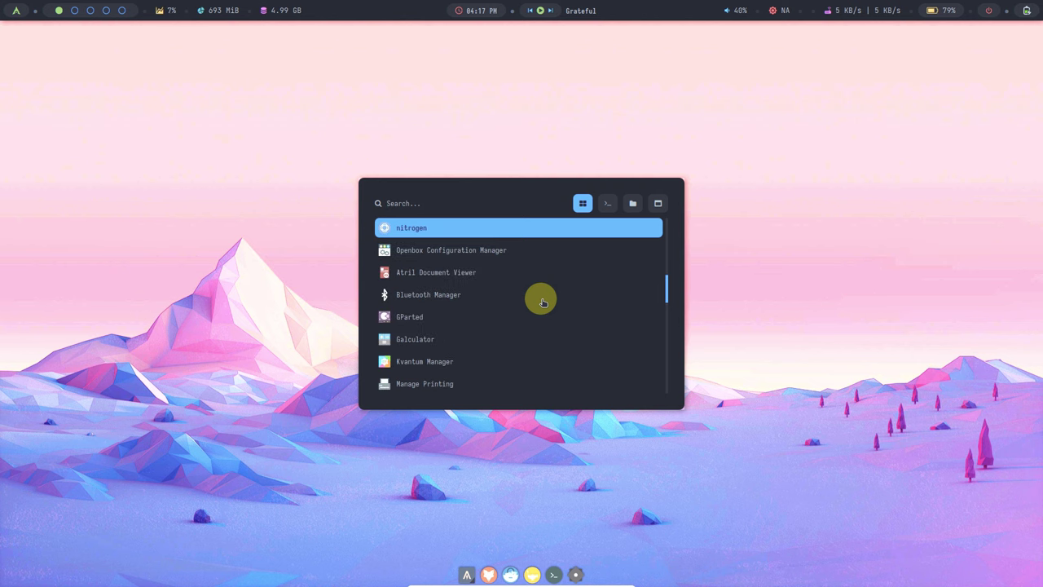
key("Down")
key("Down")
key("Down")
key("Down")
key("Up")
key("Down")
Run GParted as root with the account password and view its About box showing version 1.6.0.
left_click(519, 314)
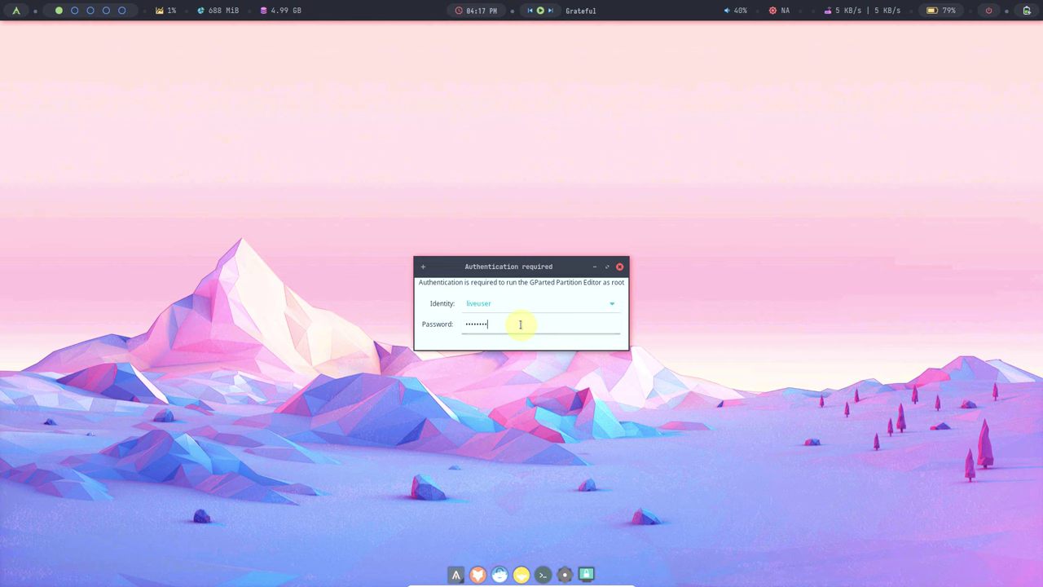
key("Return")
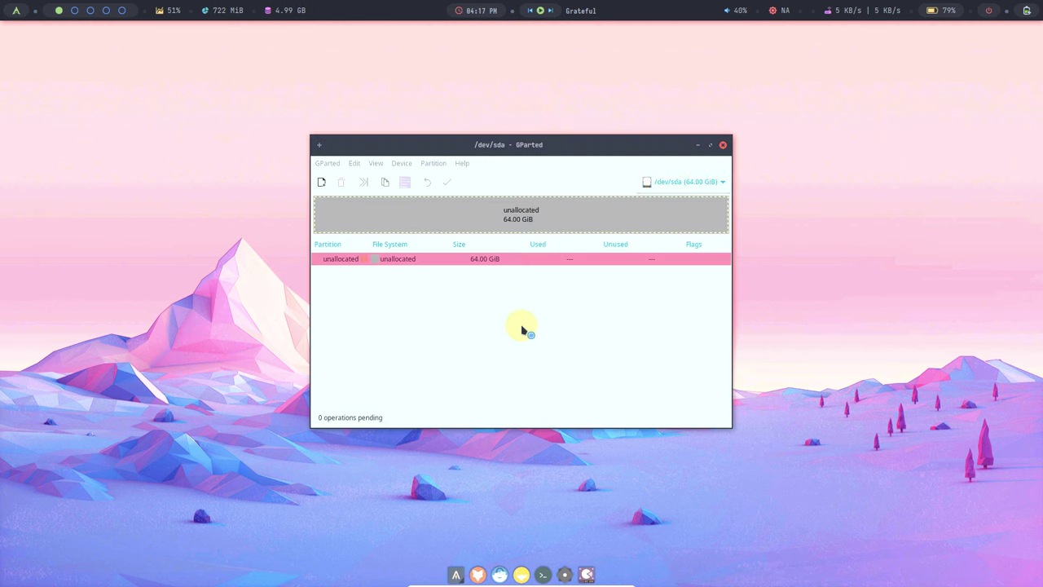
left_click(462, 164)
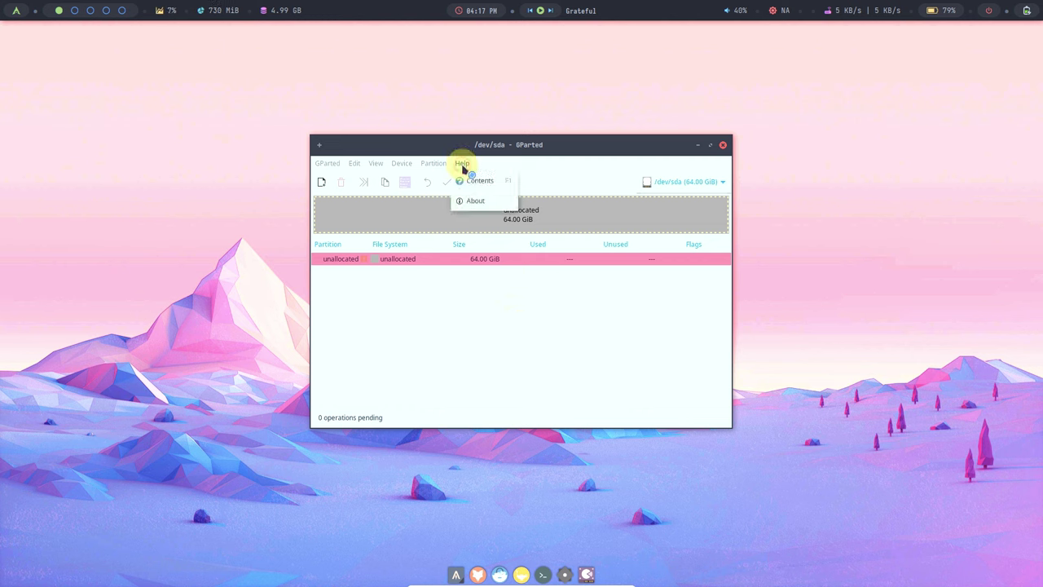
left_click(488, 201)
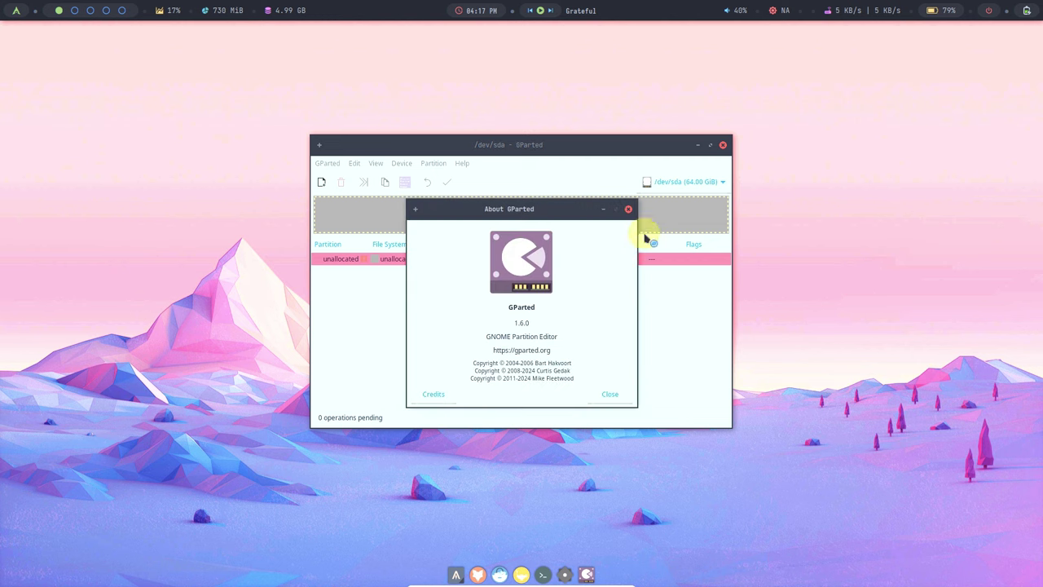
Close the About box and quit GParted, then open and dismiss the desktop menu.
left_click(628, 208)
left_click(722, 151)
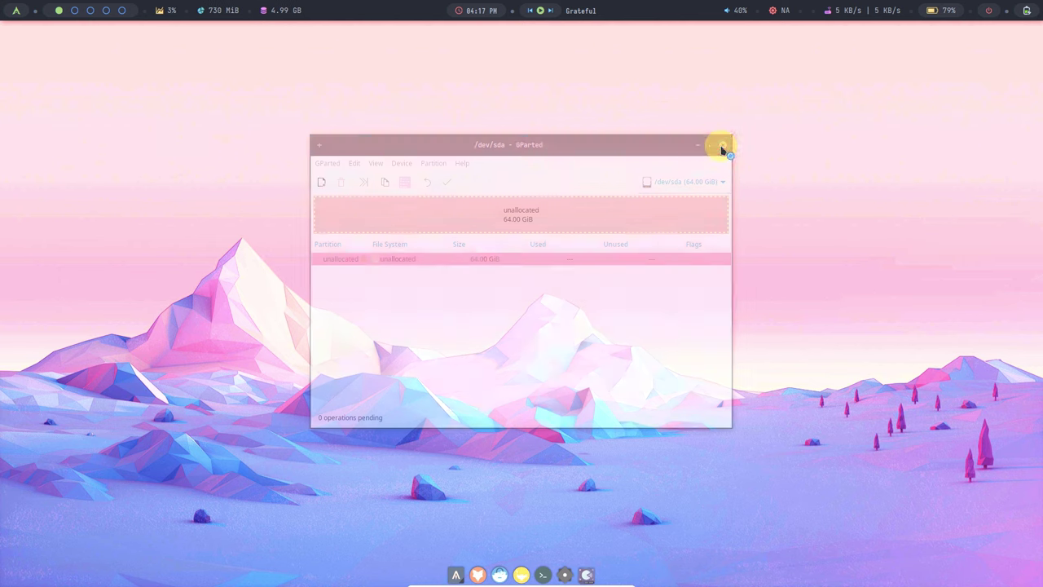
right_click(379, 134)
left_click(241, 162)
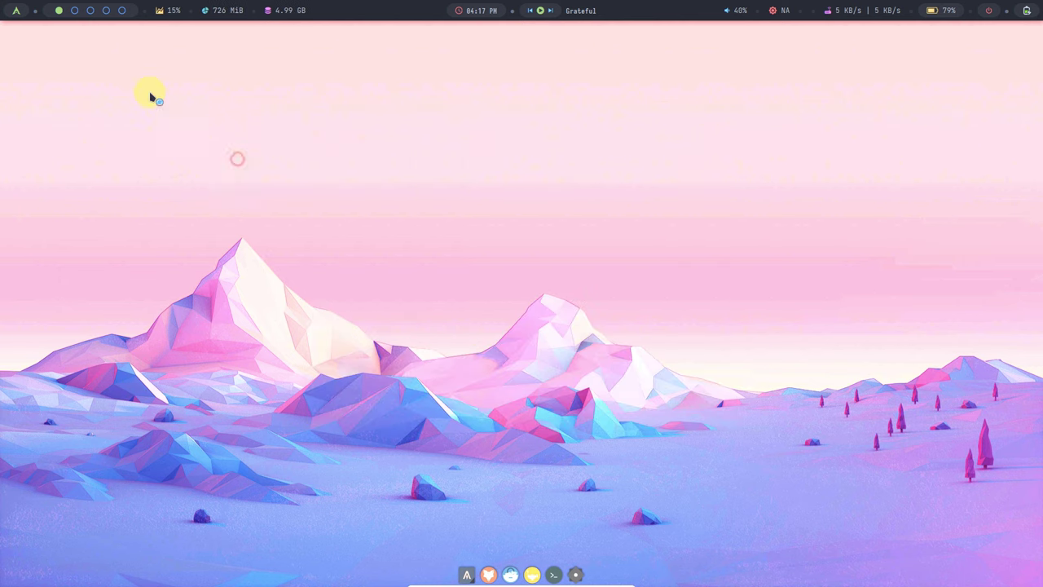
left_click(16, 10)
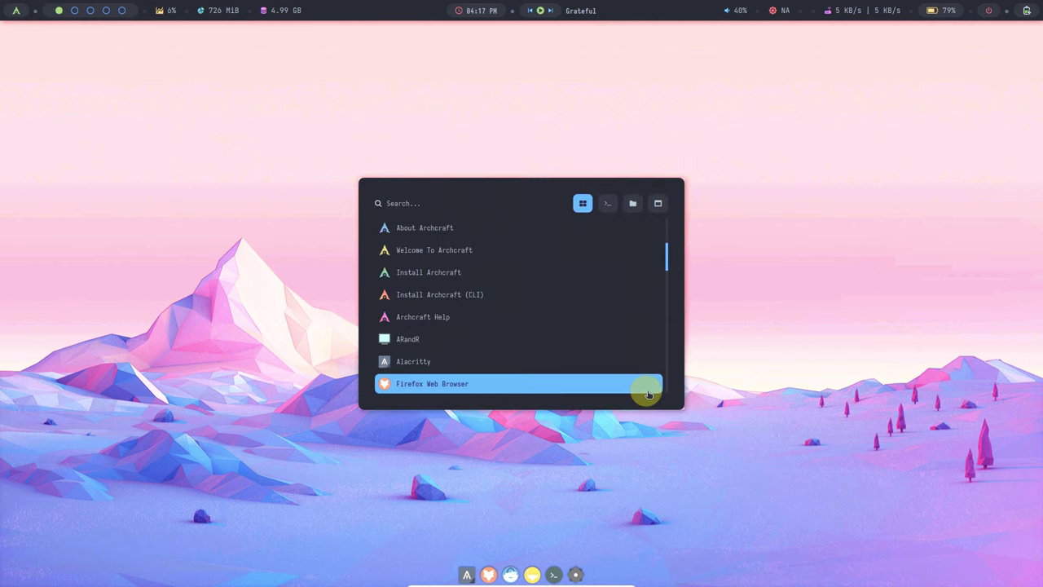
scroll(644, 391, "down", 9)
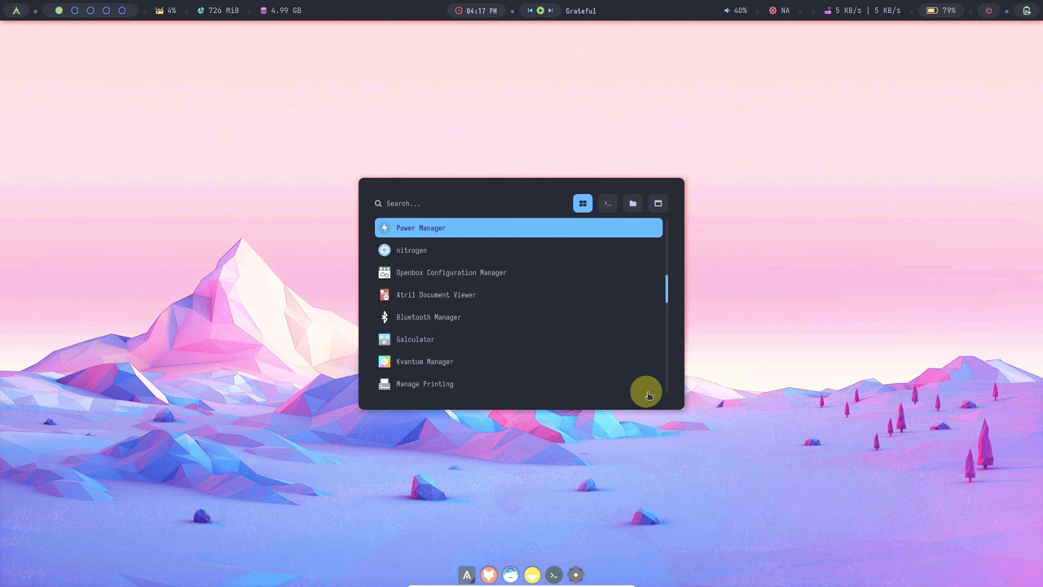
scroll(648, 395, "down", 9)
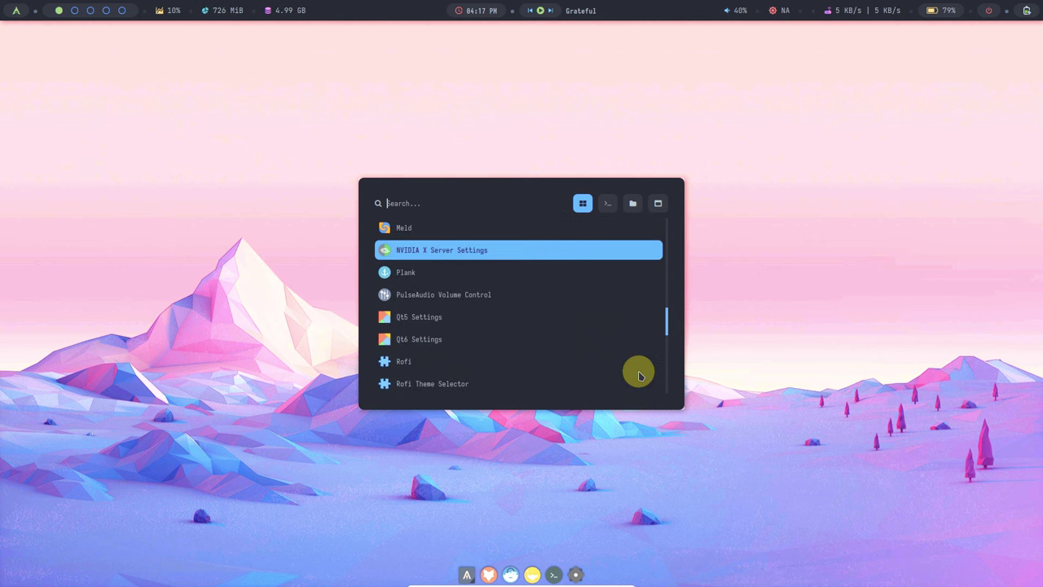
scroll(640, 375, "down", 5)
scroll(639, 374, "up", 5)
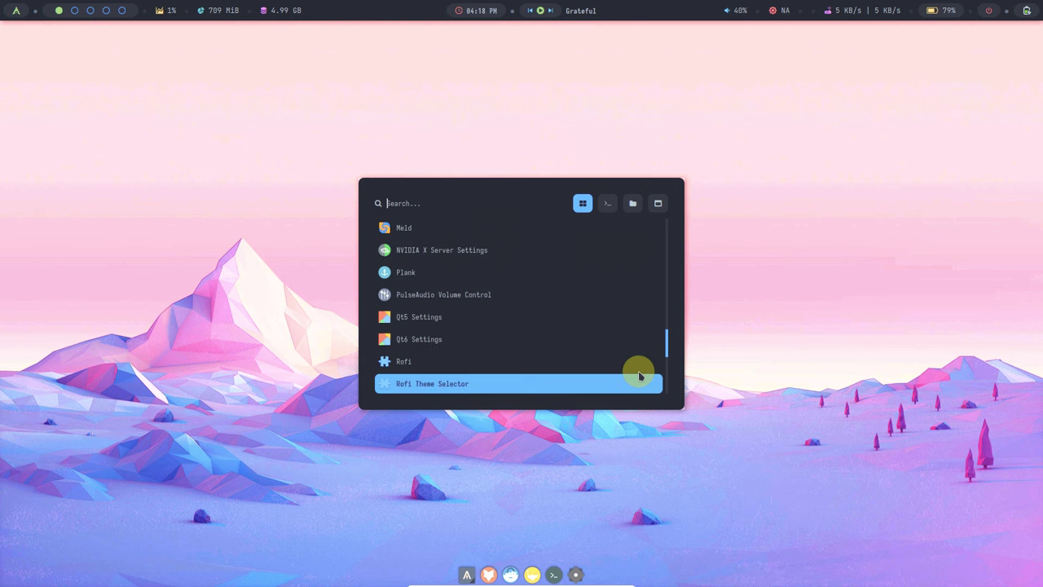
left_click(608, 383)
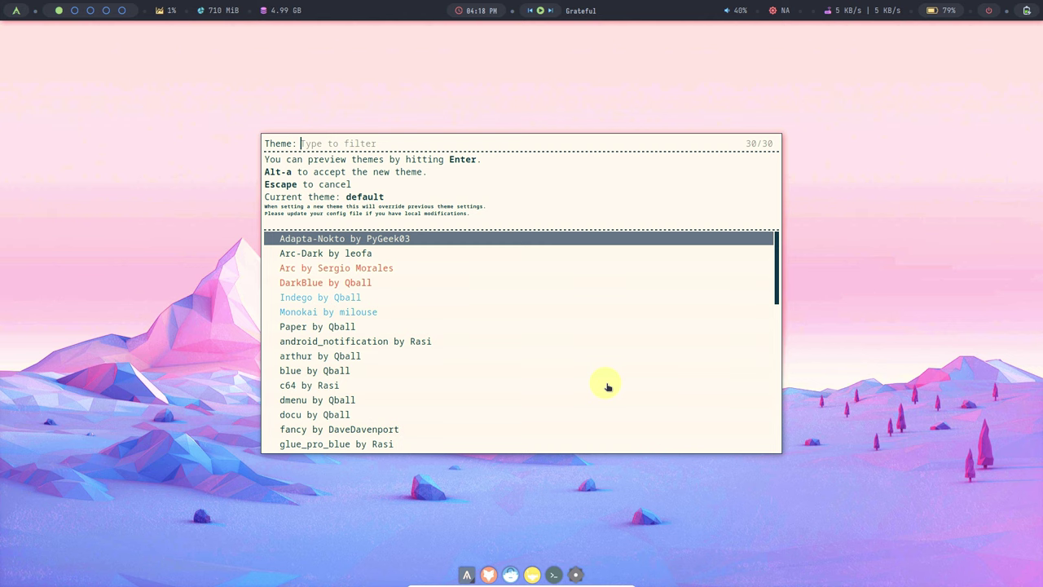
scroll(607, 386, "down", 20)
left_click(867, 189)
right_click(379, 188)
left_click(187, 128)
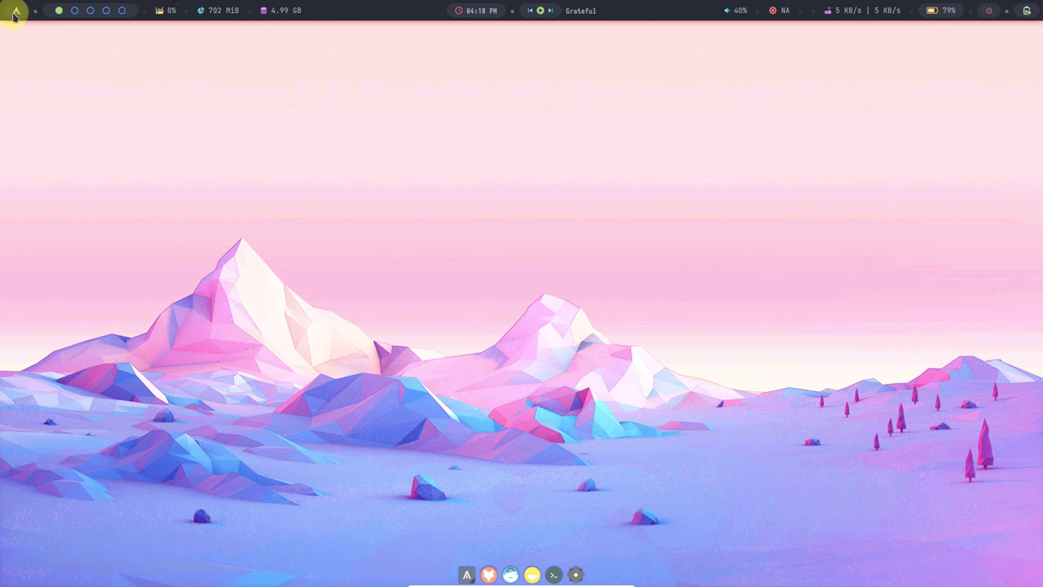
left_click(17, 12)
scroll(501, 302, "down", 12)
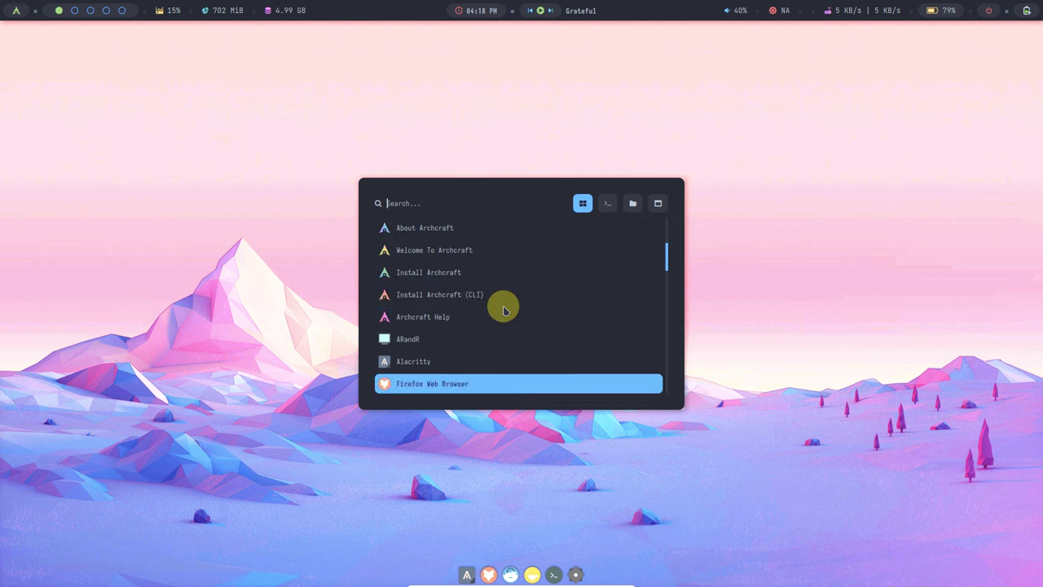
scroll(503, 310, "down", 12)
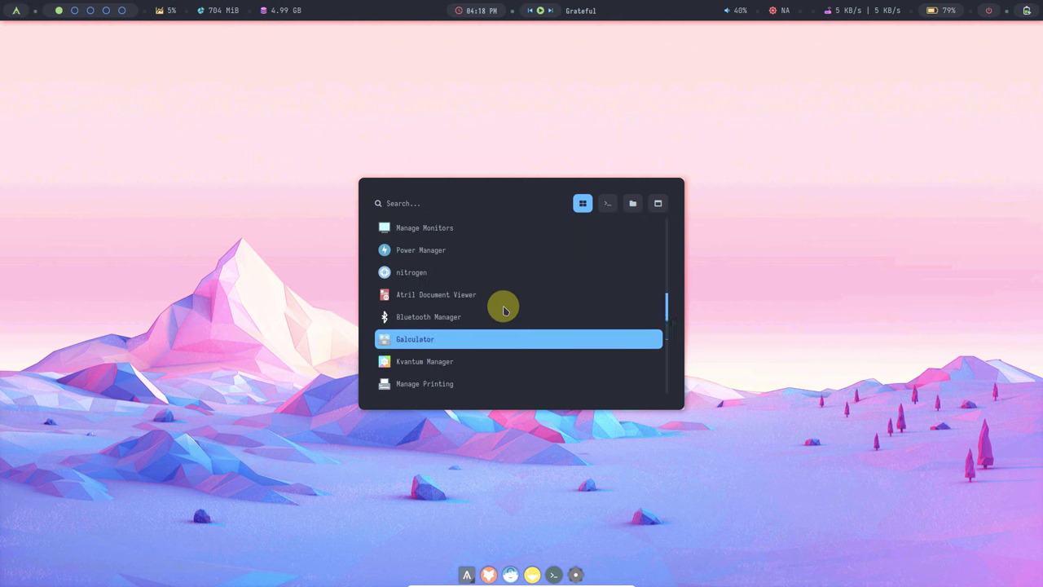
scroll(503, 309, "down", 8)
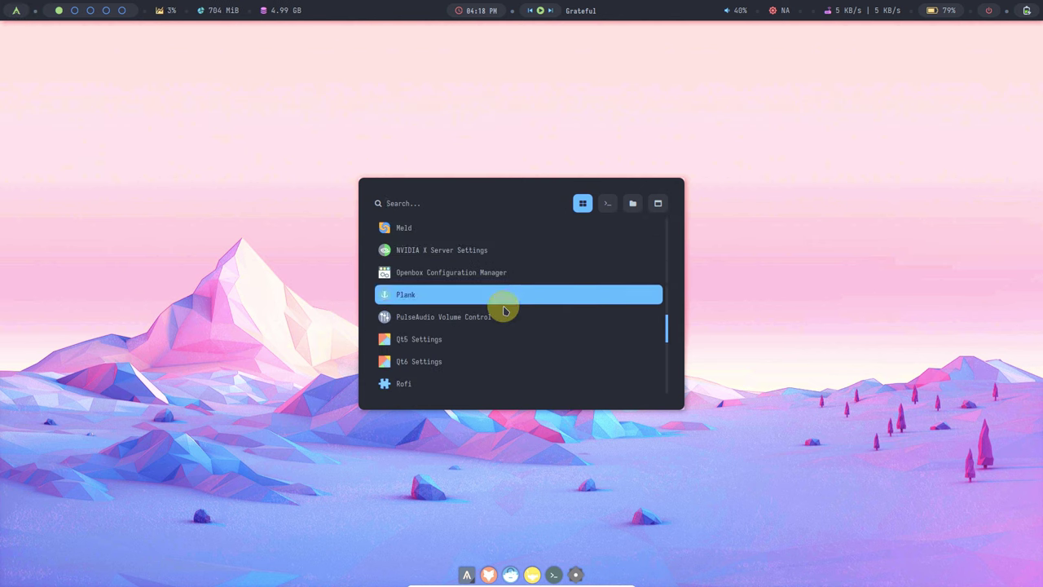
scroll(504, 309, "down", 8)
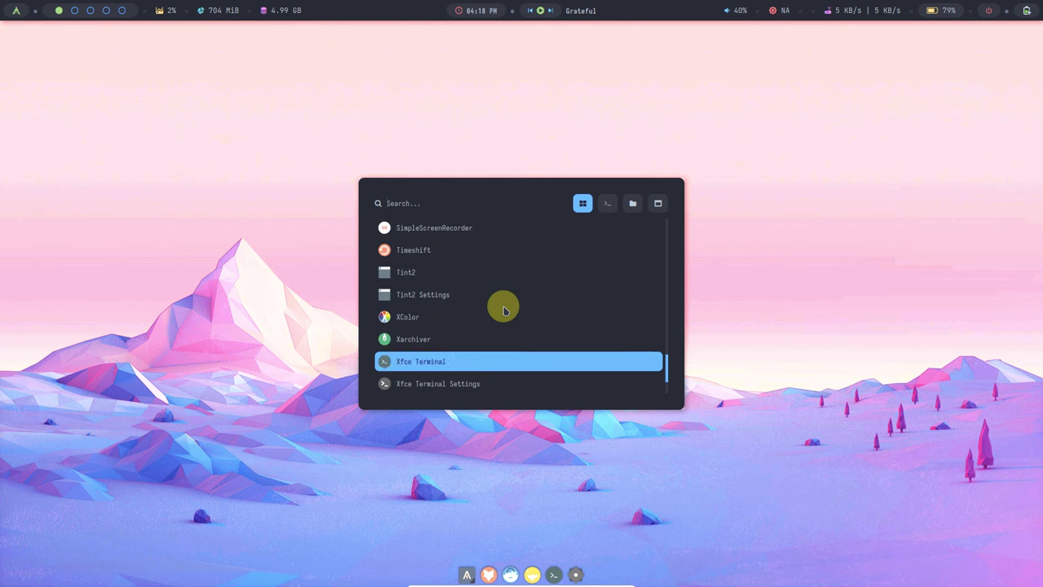
left_click(486, 318)
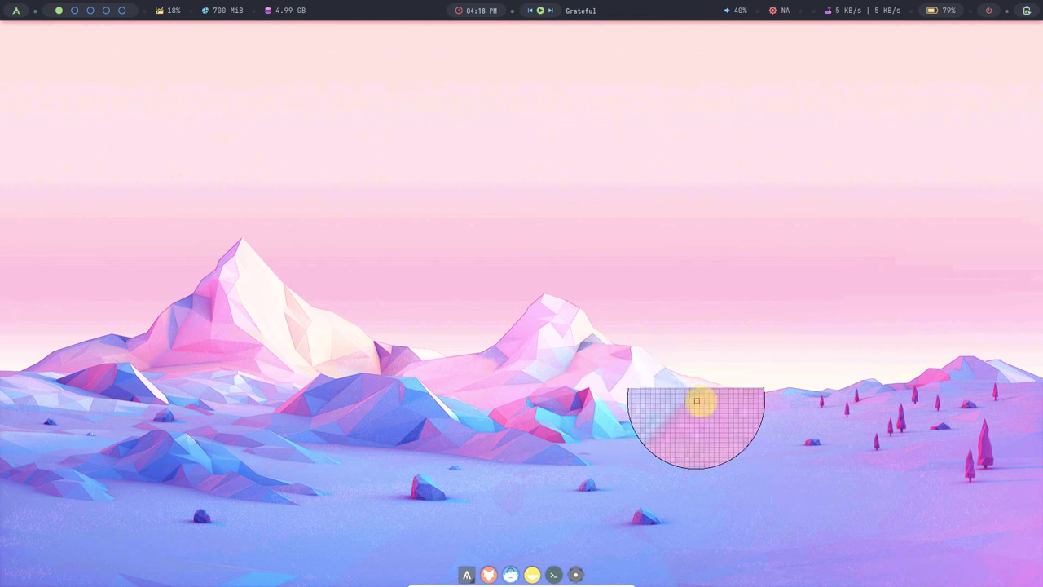
left_click(17, 13)
left_click(16, 13)
scroll(414, 342, "down", 8)
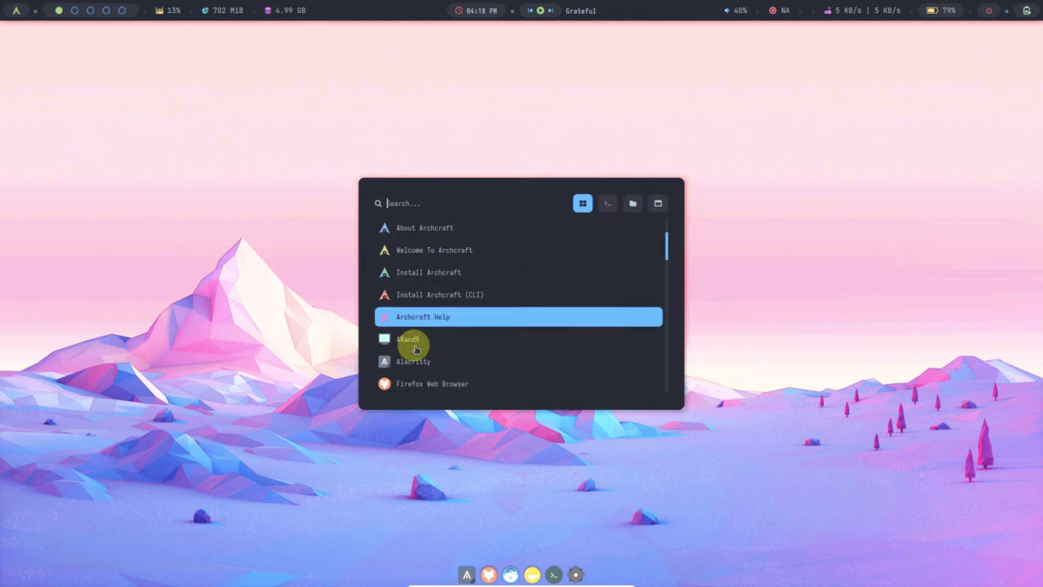
scroll(431, 360, "down", 20)
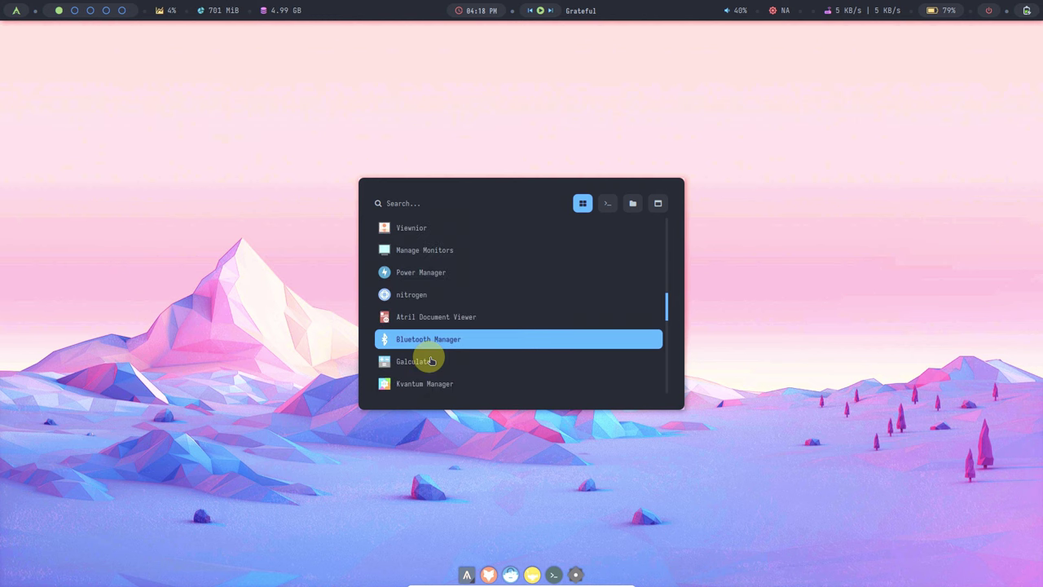
scroll(431, 361, "up", 10)
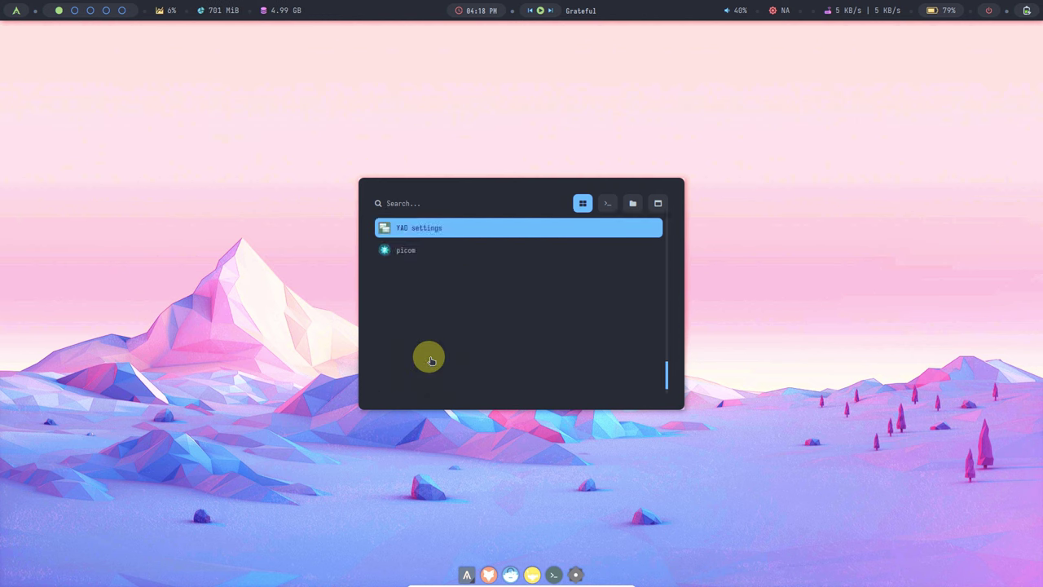
scroll(431, 361, "up", 3)
scroll(431, 361, "up", 4)
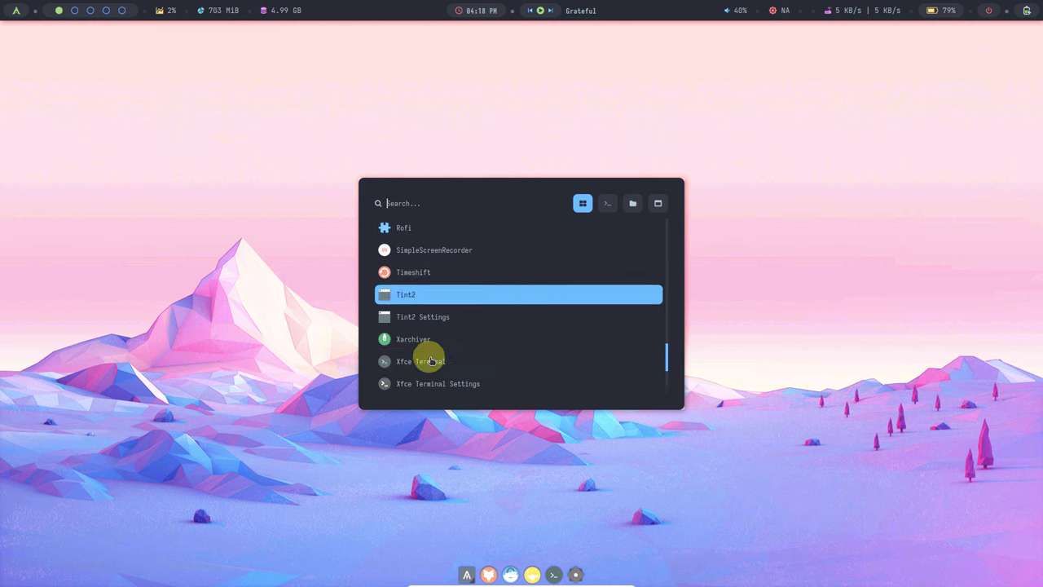
scroll(431, 361, "down", 1)
key("Return")
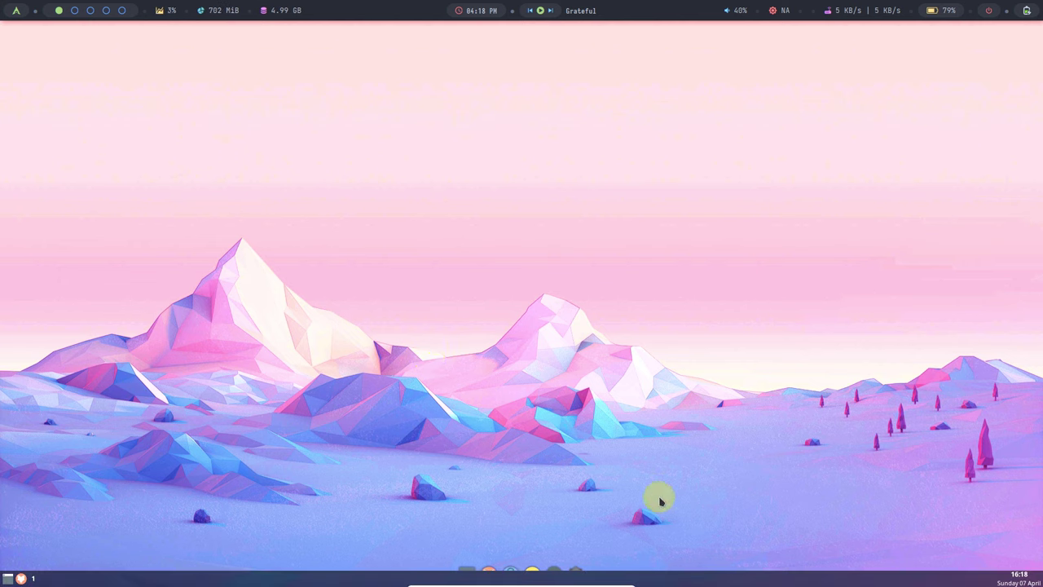
Open Notifications from the desktop menu's Applications > Settings submenu.
right_click(290, 186)
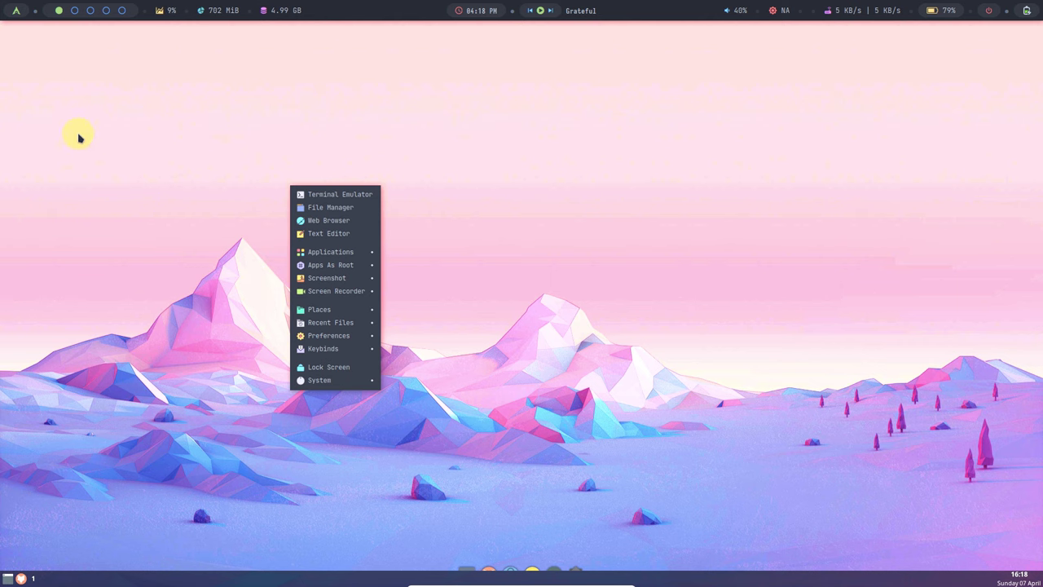
left_click(196, 91)
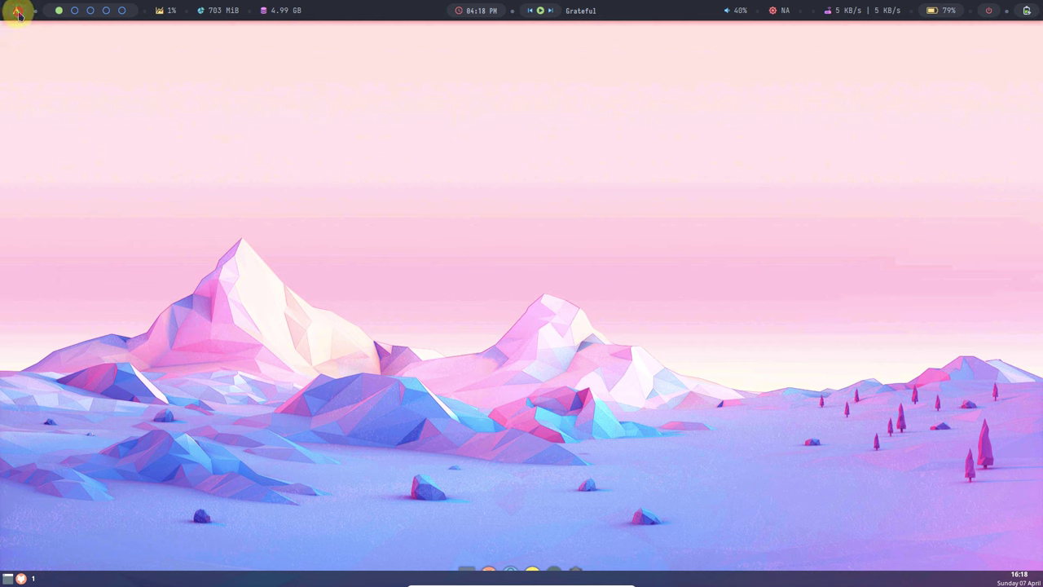
left_click(17, 11)
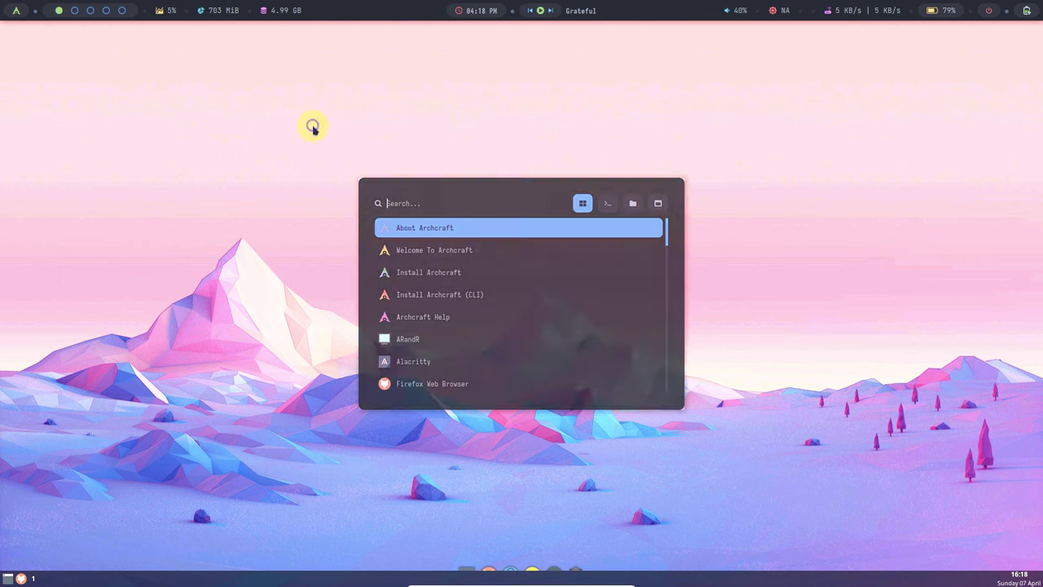
right_click(313, 128)
mouse_move(358, 192)
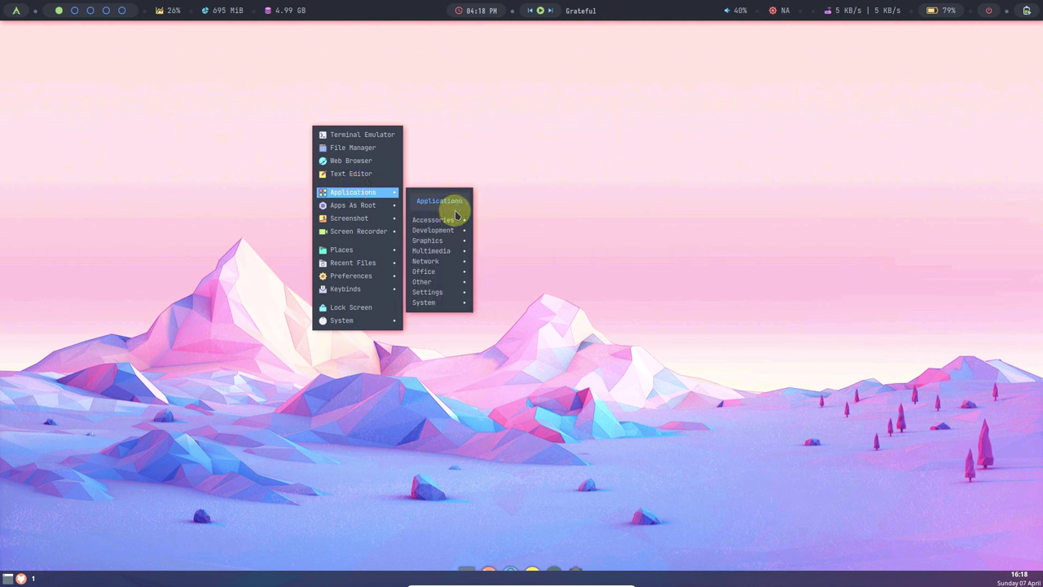
mouse_move(452, 231)
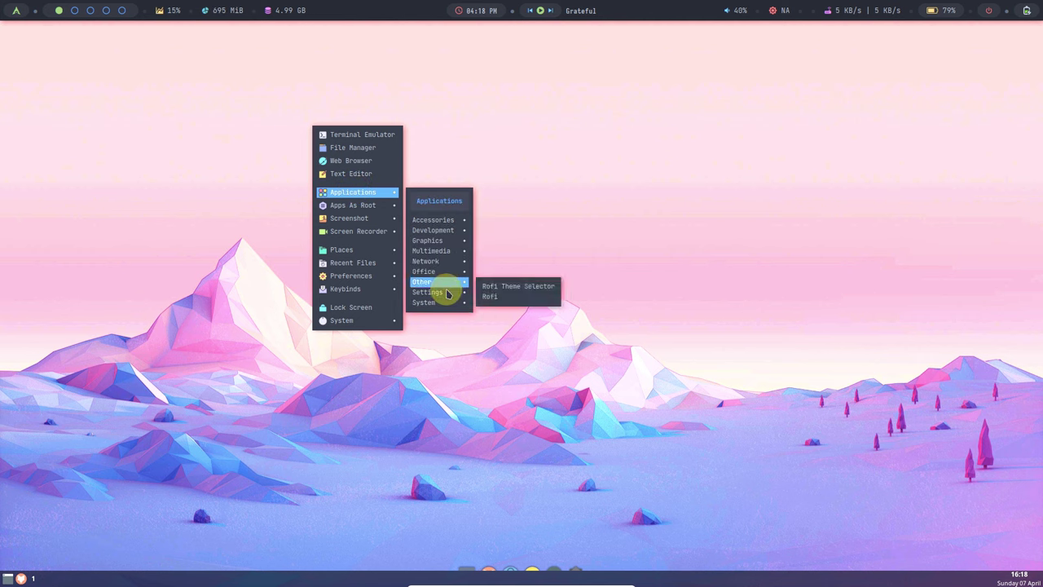
mouse_move(440, 292)
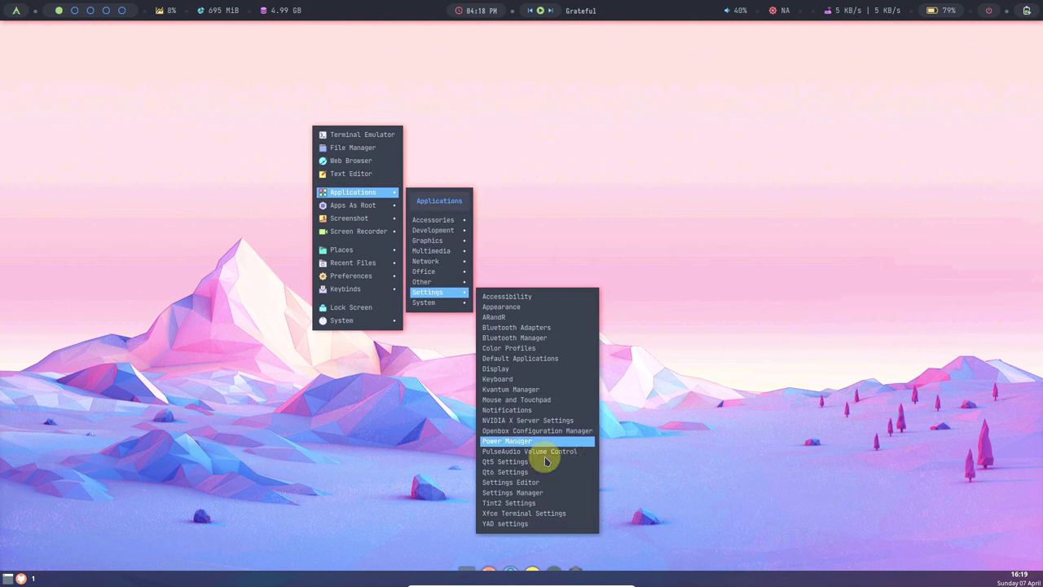
left_click(543, 416)
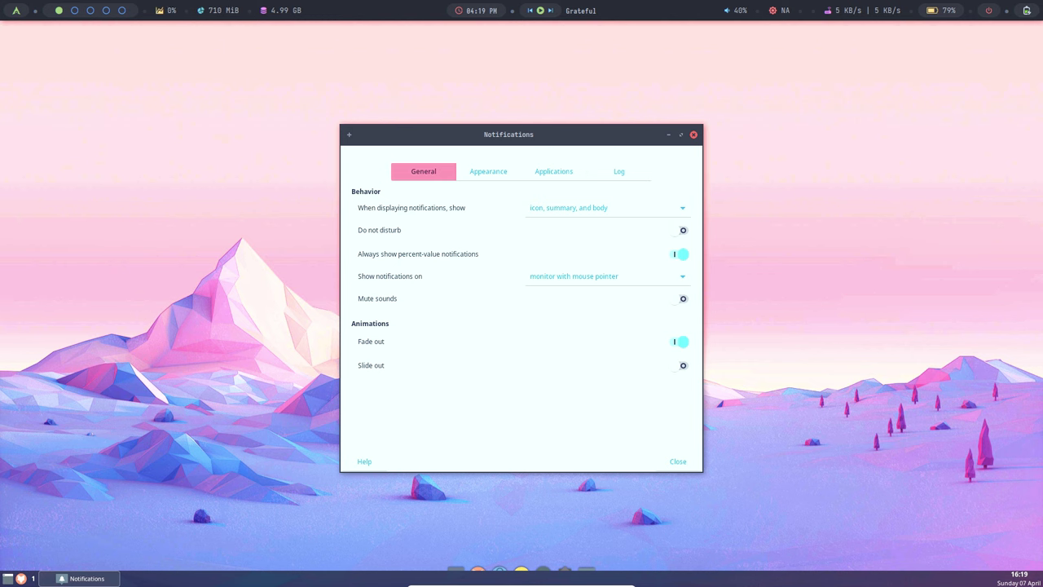
Look through the Appearance, Applications and Log tabs, show a notification preview, then close the window.
left_click(494, 174)
left_click(542, 171)
left_click(603, 171)
left_click(482, 172)
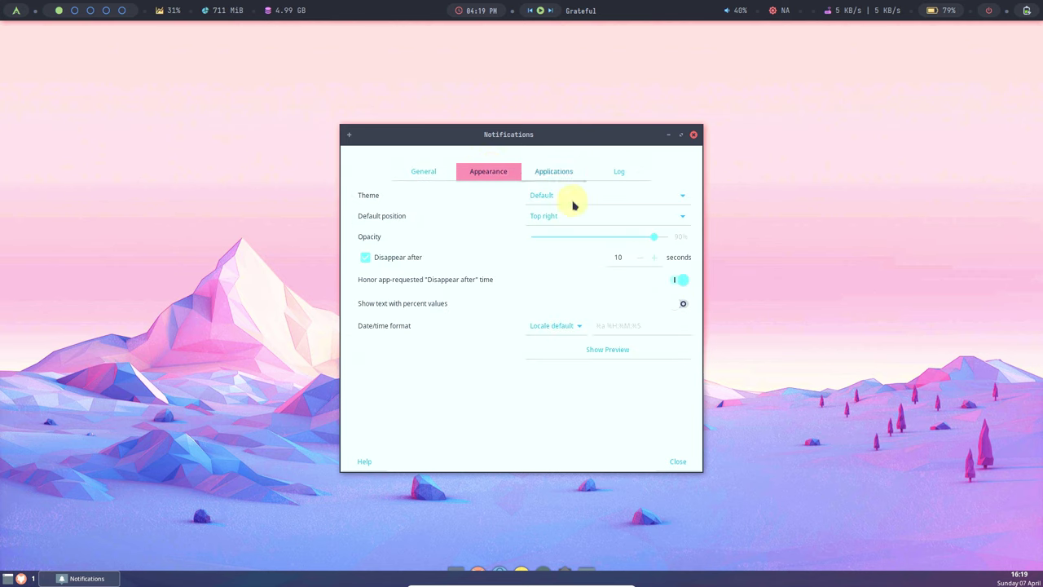
left_click(608, 350)
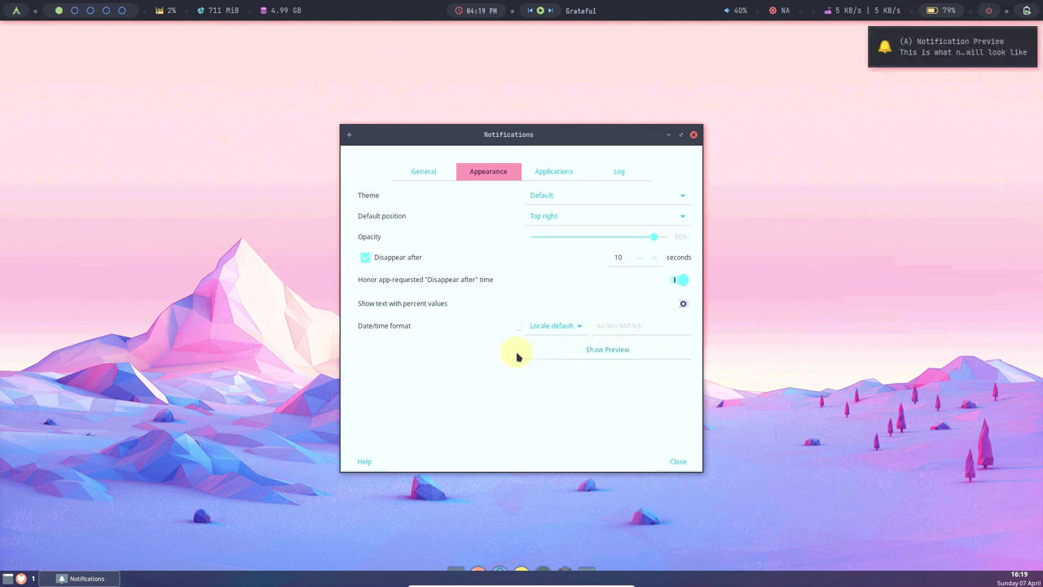
left_click(694, 135)
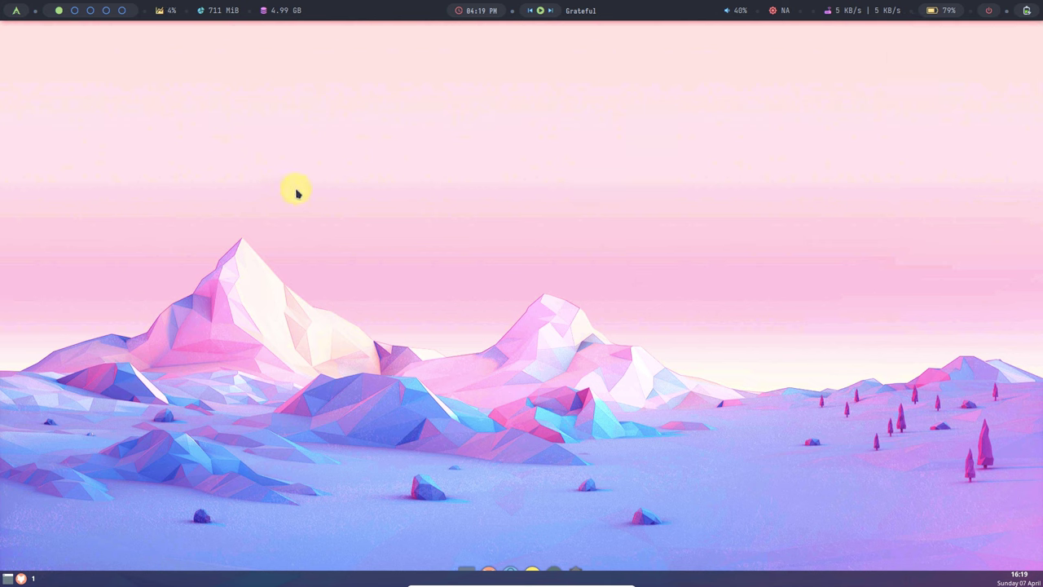
Kill the Tint2 bottom panel via Preferences > Panel / Bar in the desktop menu.
left_click(18, 17)
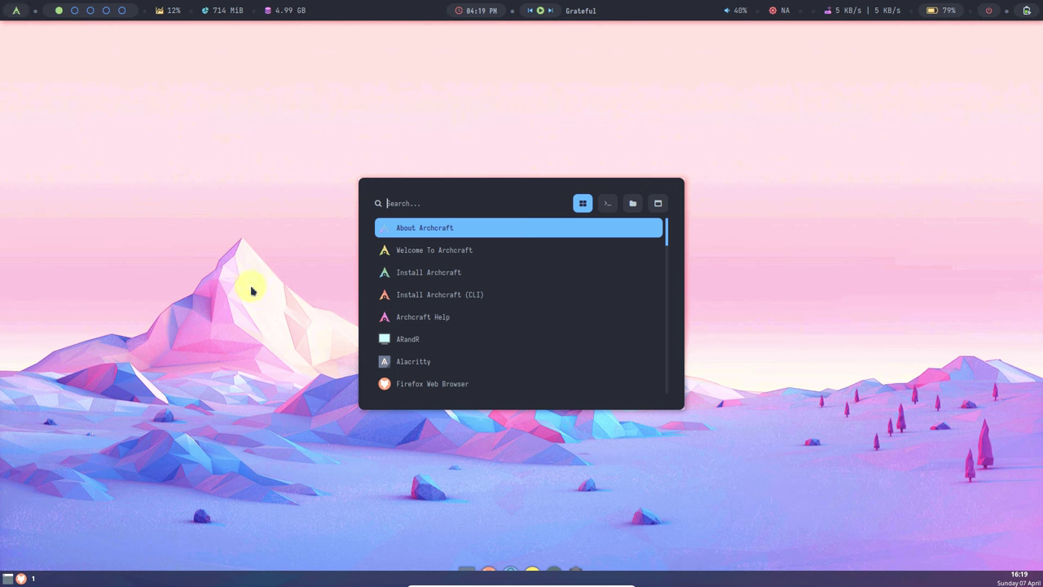
right_click(234, 195)
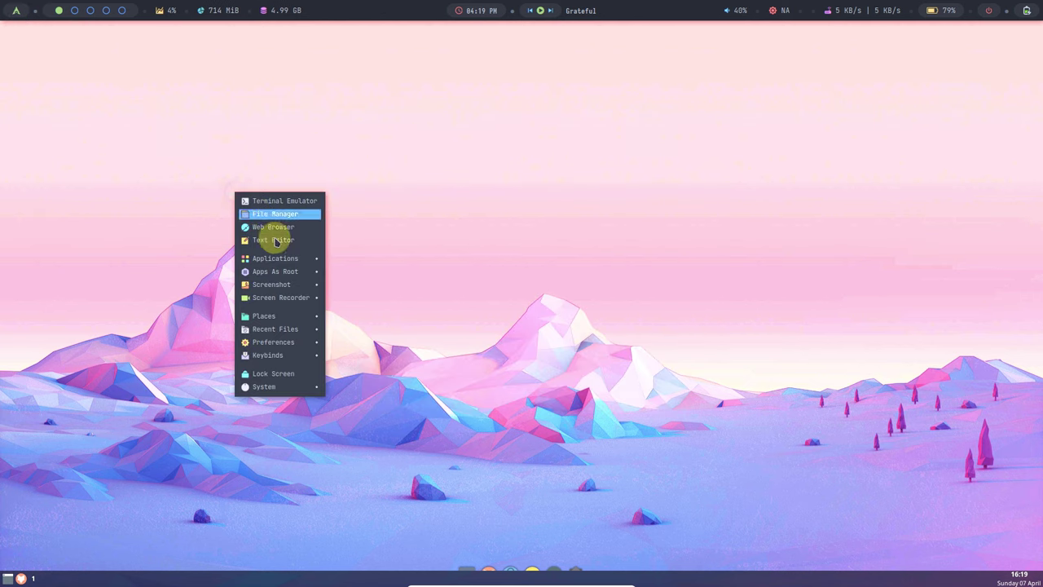
mouse_move(307, 355)
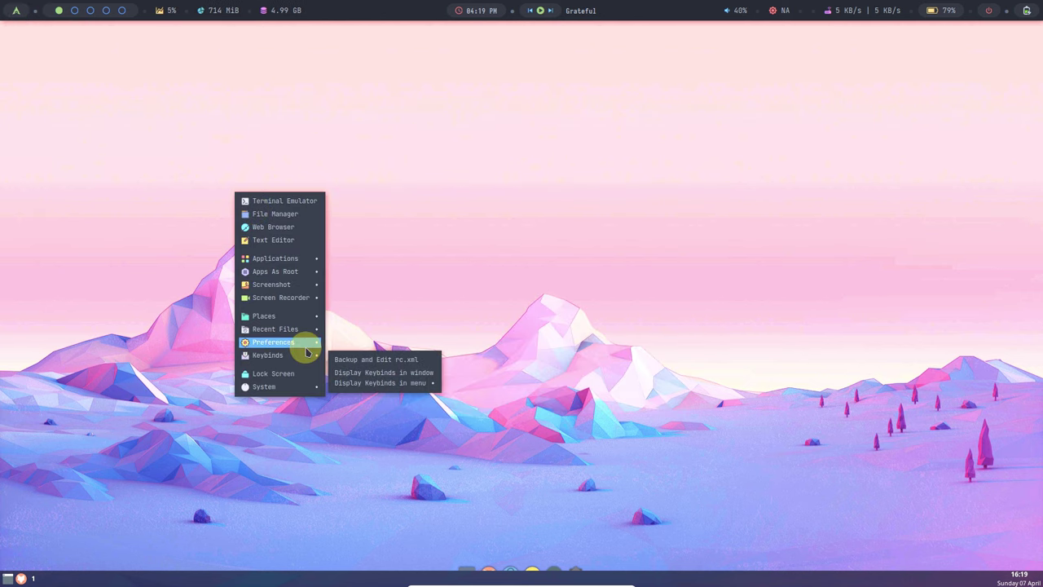
mouse_move(366, 359)
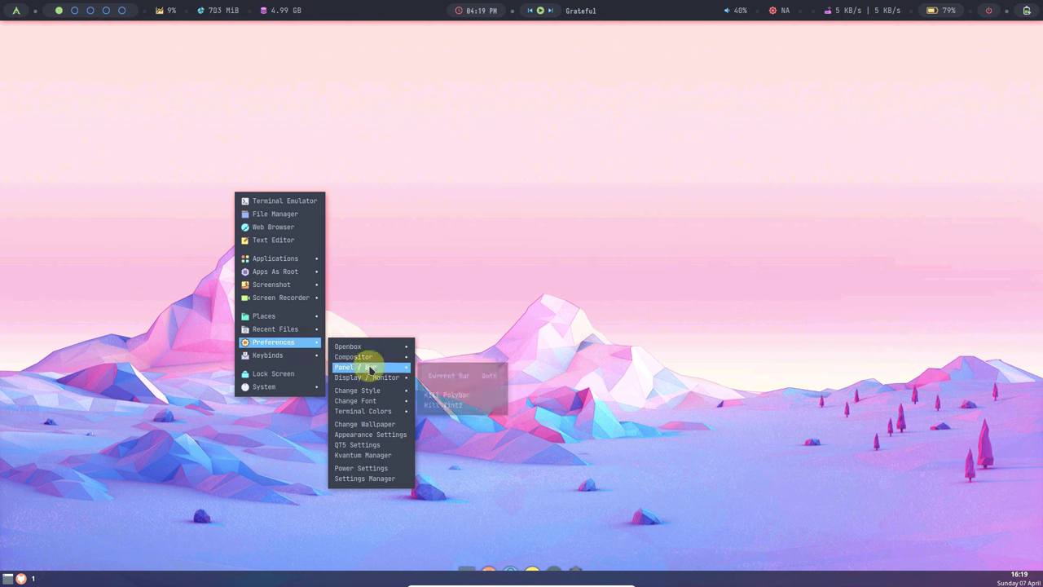
left_click(452, 412)
Change the desktop font globally to Serif Bold Italic.
right_click(227, 214)
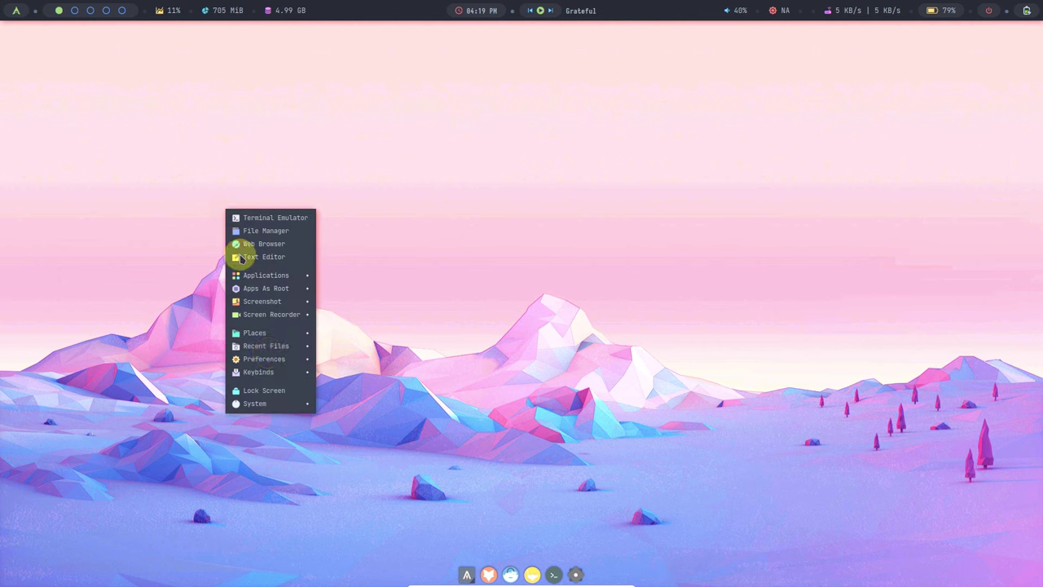
mouse_move(269, 371)
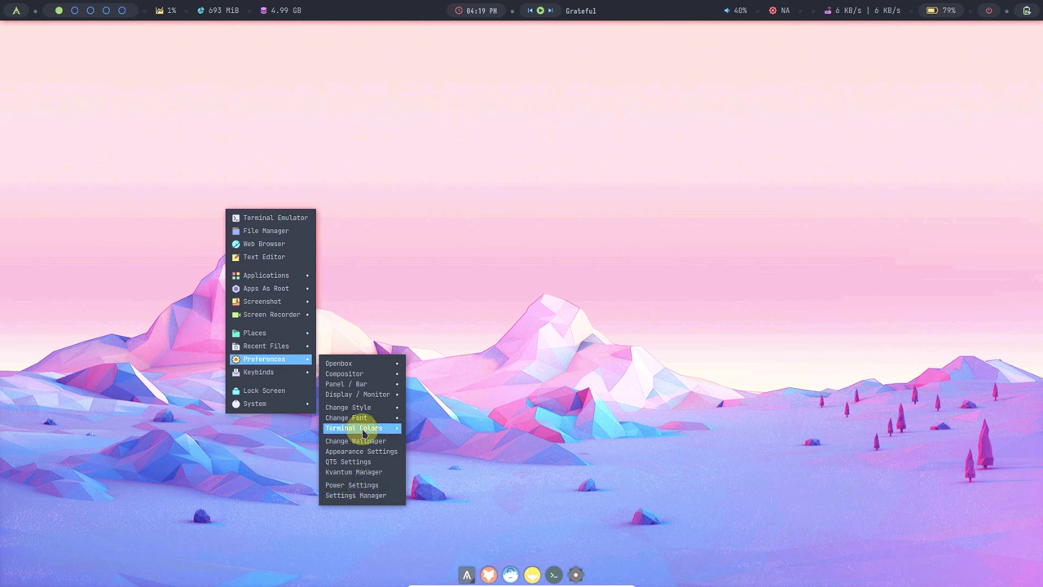
mouse_move(371, 429)
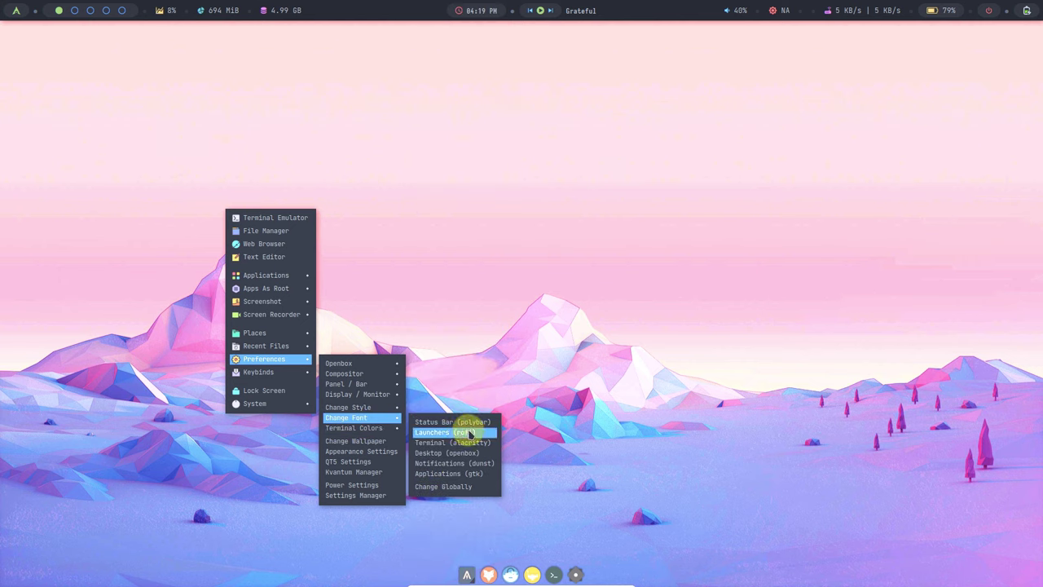
left_click(461, 488)
scroll(481, 256, "down", 4)
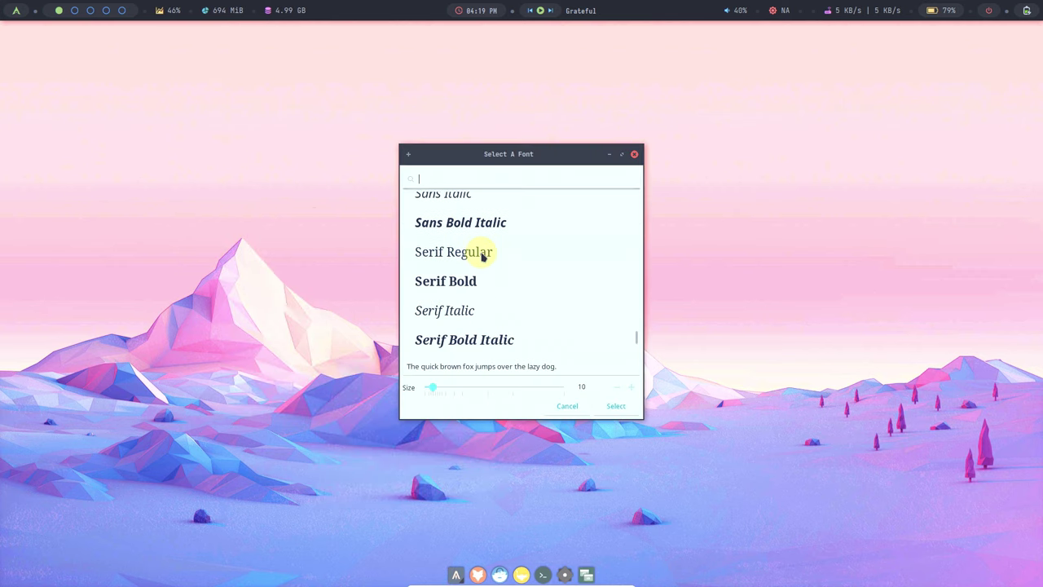
left_click(483, 287)
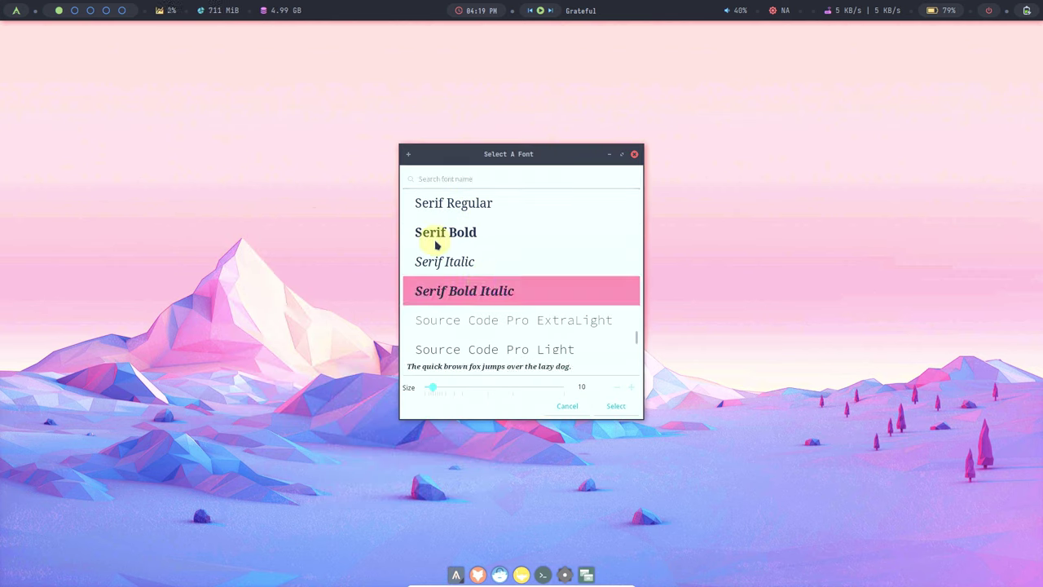
left_click(612, 406)
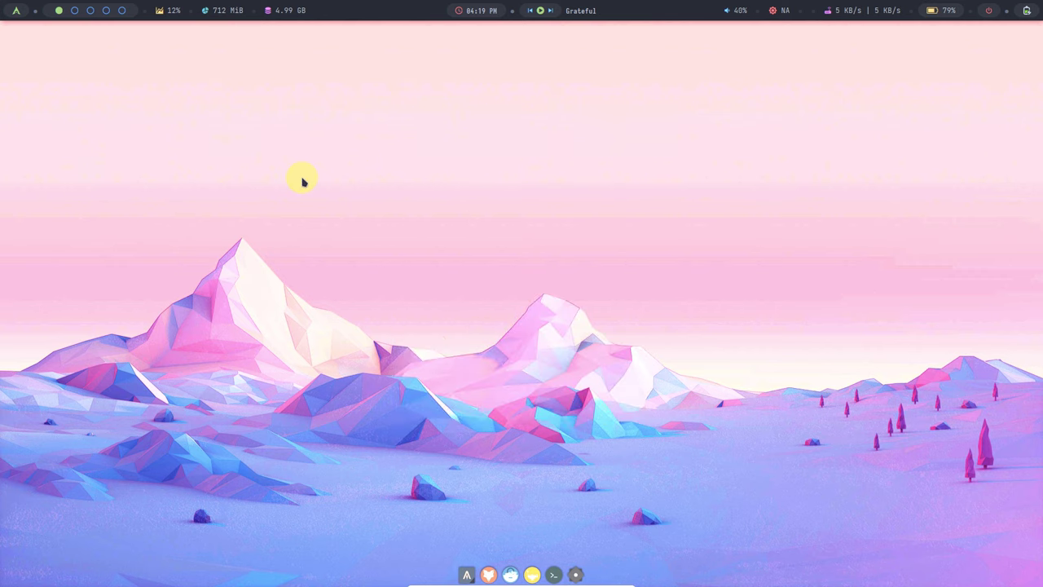
Launch Meld and the Geany text editor from the desktop menu's Applications submenus.
right_click(273, 120)
mouse_move(311, 290)
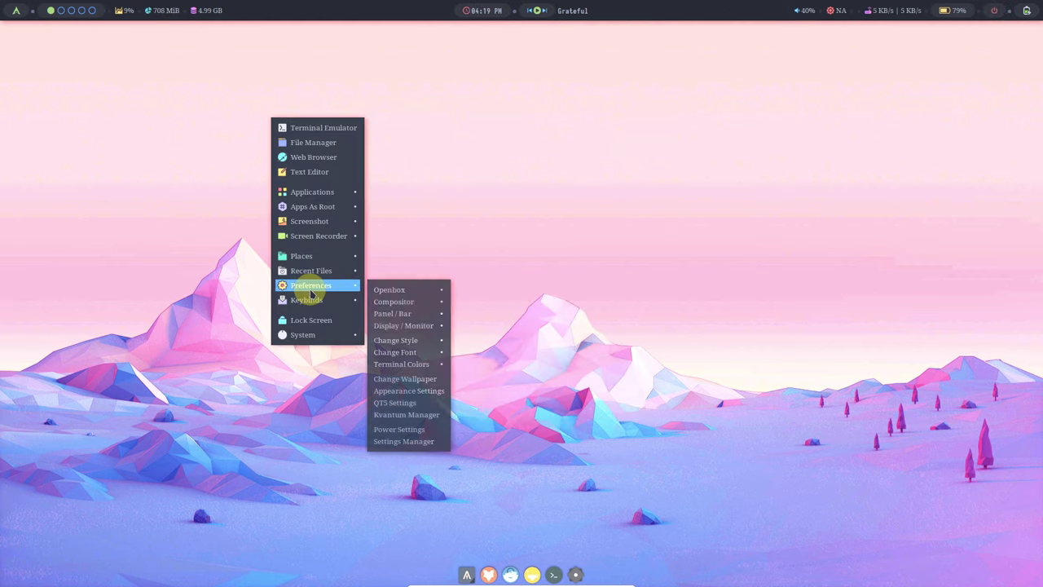
mouse_move(313, 208)
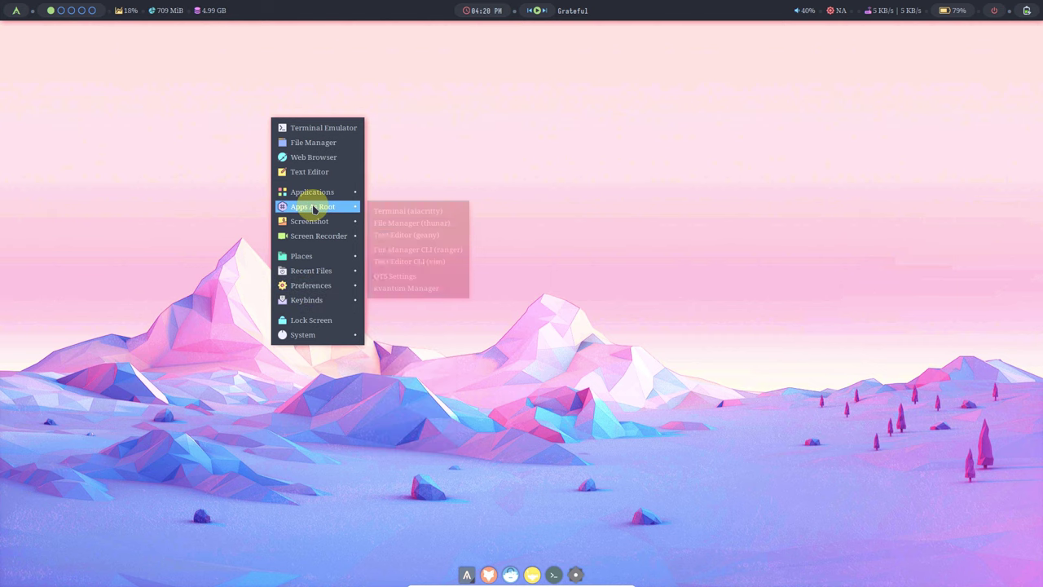
mouse_move(350, 193)
mouse_move(381, 221)
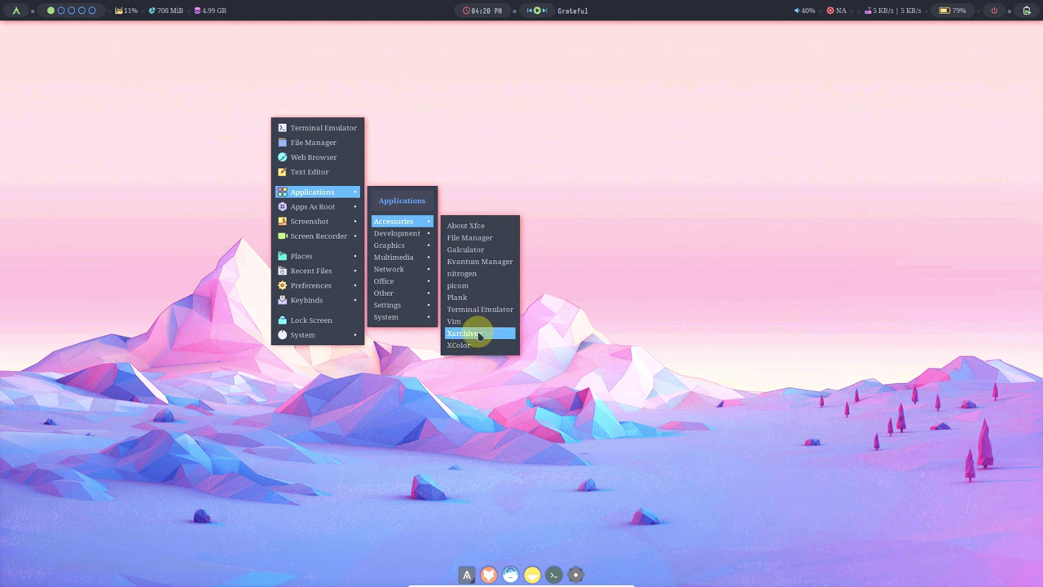
mouse_move(408, 233)
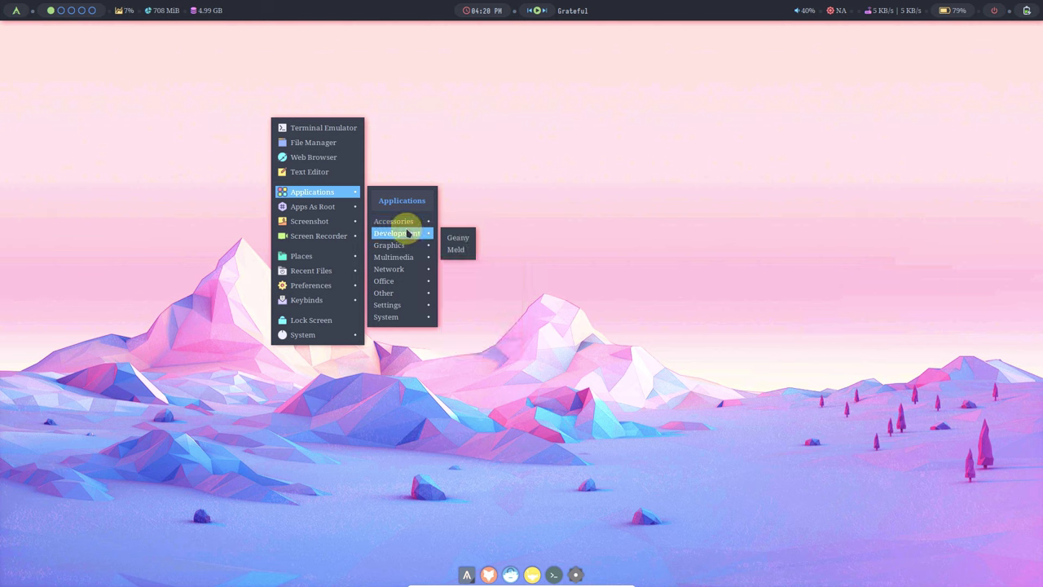
left_click(458, 248)
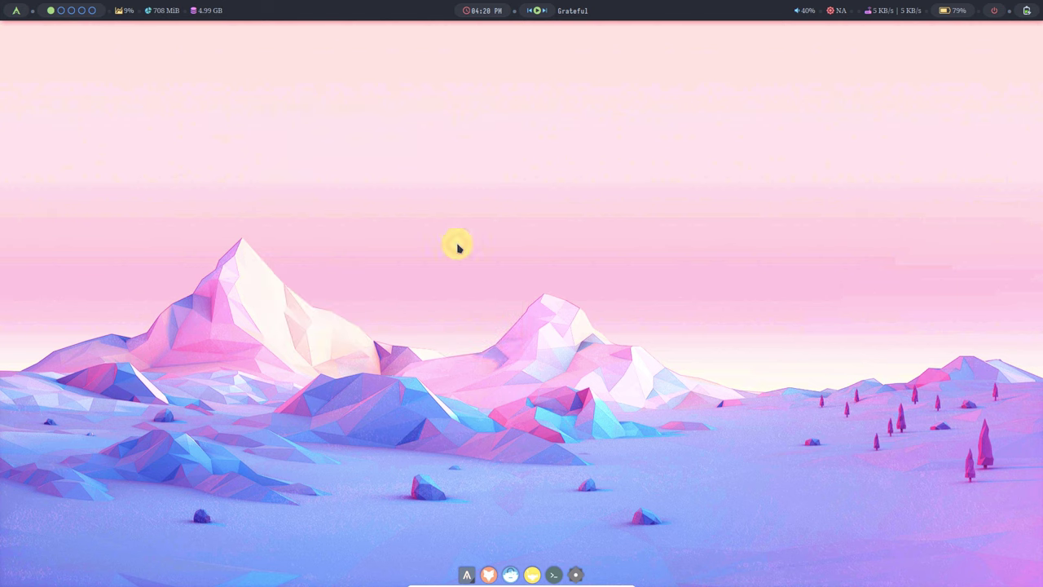
right_click(286, 173)
mouse_move(319, 242)
mouse_move(410, 286)
left_click(469, 291)
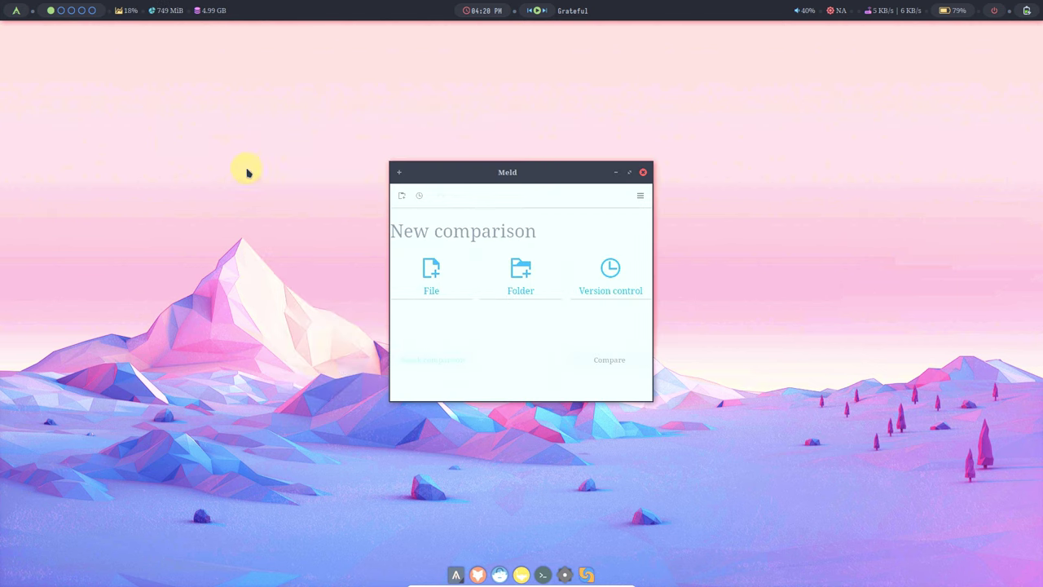
Launch the Viewnior image viewer and SimpleScreenRecorder.
right_click(172, 145)
mouse_move(214, 221)
mouse_move(319, 261)
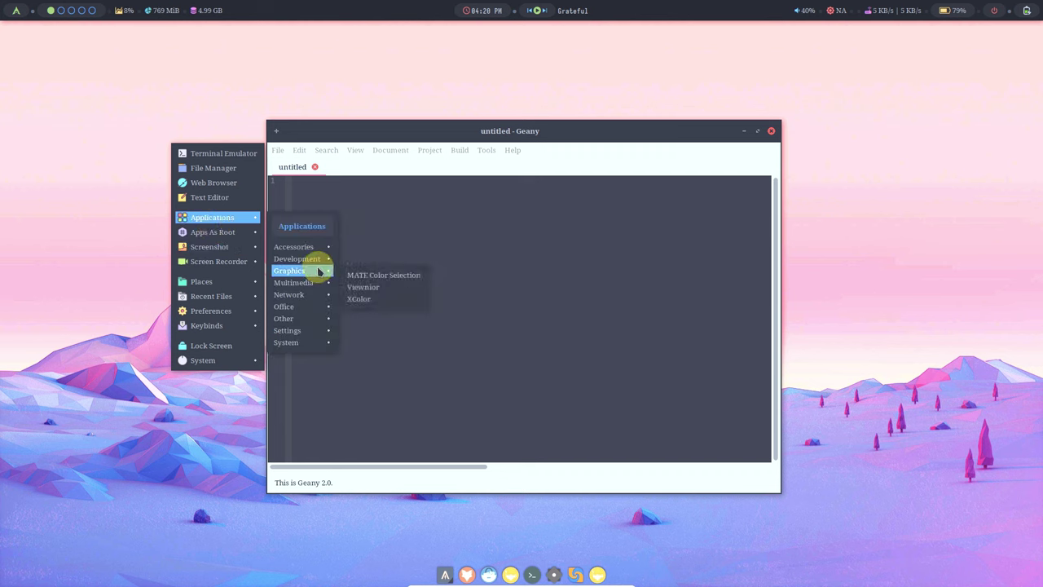
left_click(352, 287)
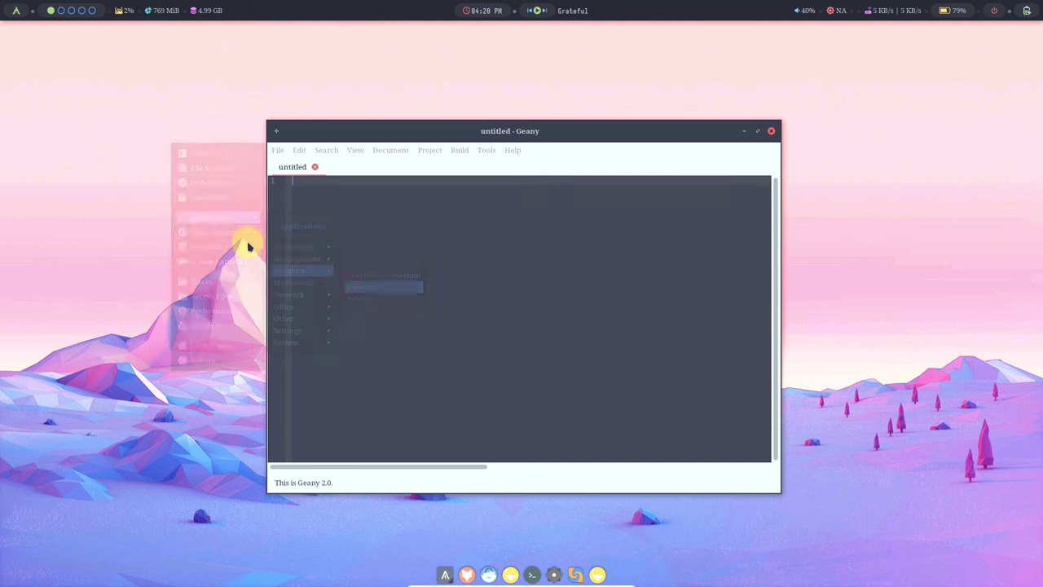
right_click(149, 232)
mouse_move(203, 307)
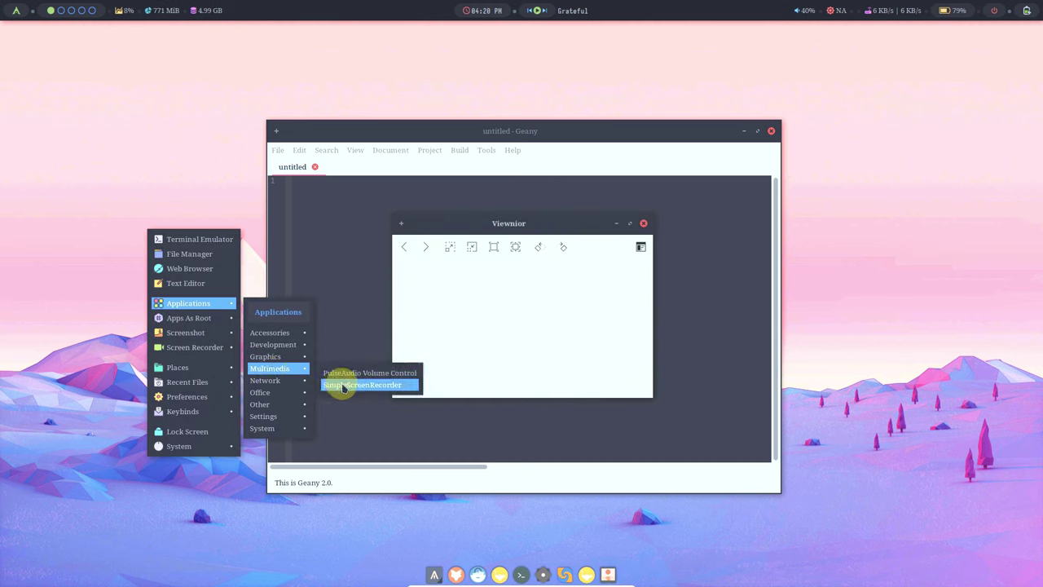
left_click(342, 386)
Launch the default mail reader and Atril Document Viewer.
right_click(115, 284)
mouse_move(184, 360)
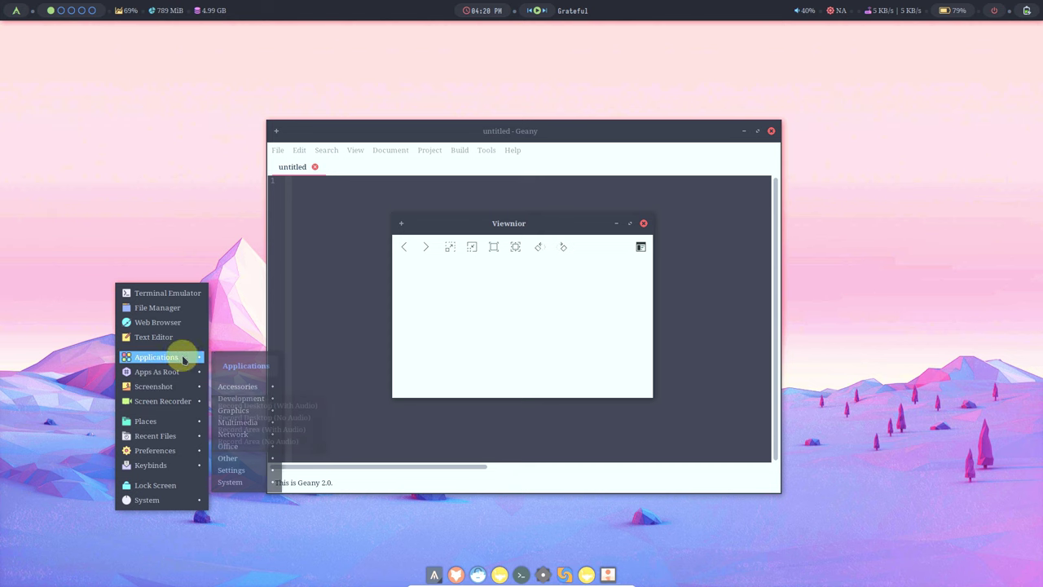
mouse_move(244, 433)
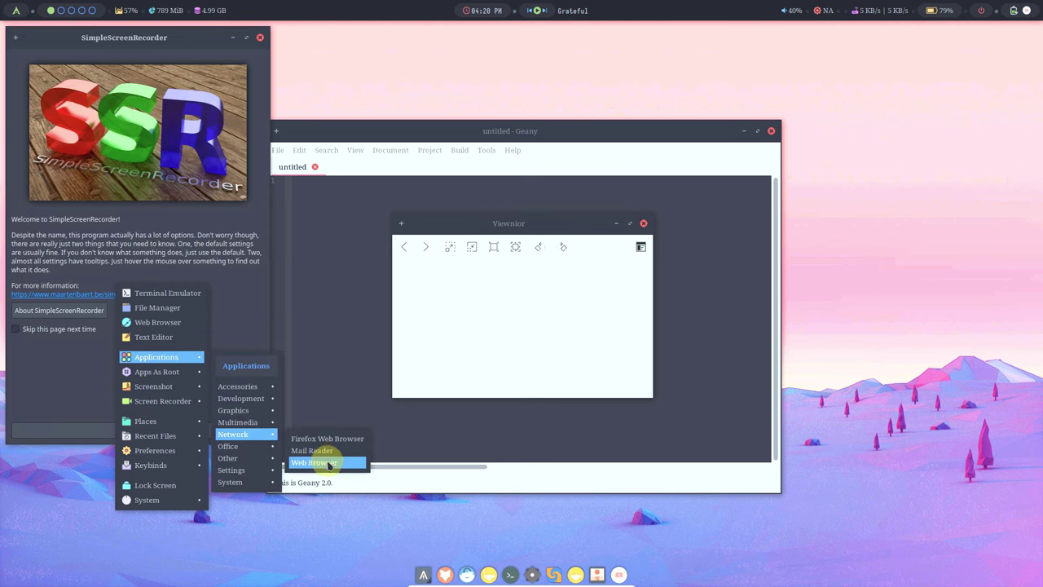
left_click(314, 450)
right_click(861, 154)
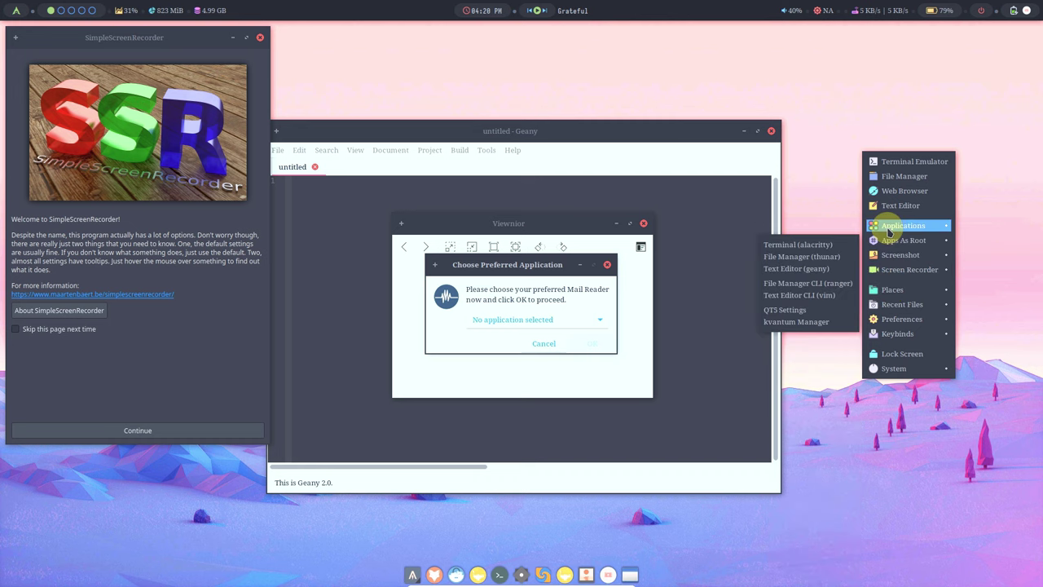
mouse_move(889, 233)
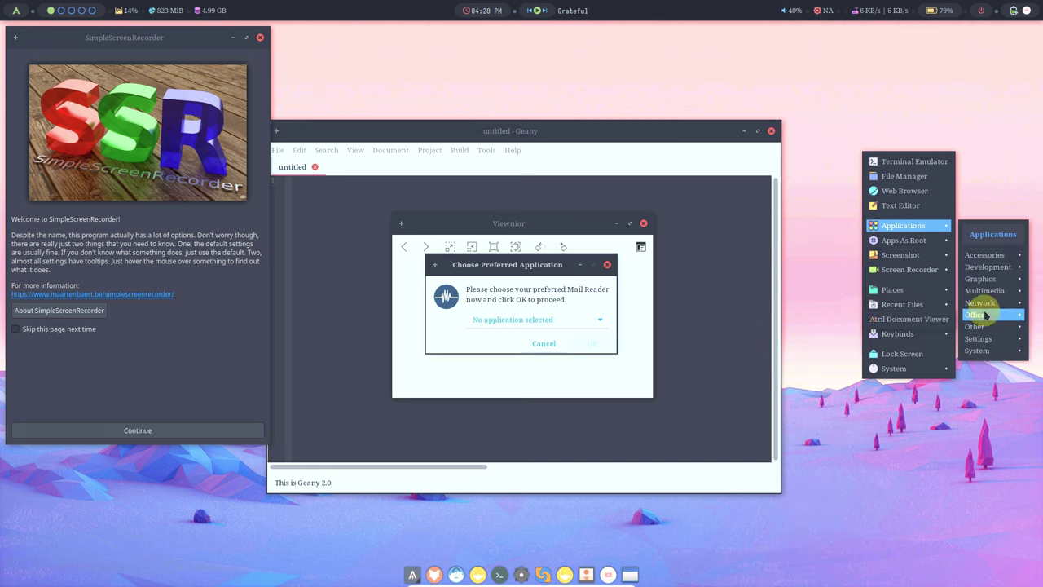
left_click(931, 318)
Show the Applications > Settings list in the desktop menu.
right_click(502, 84)
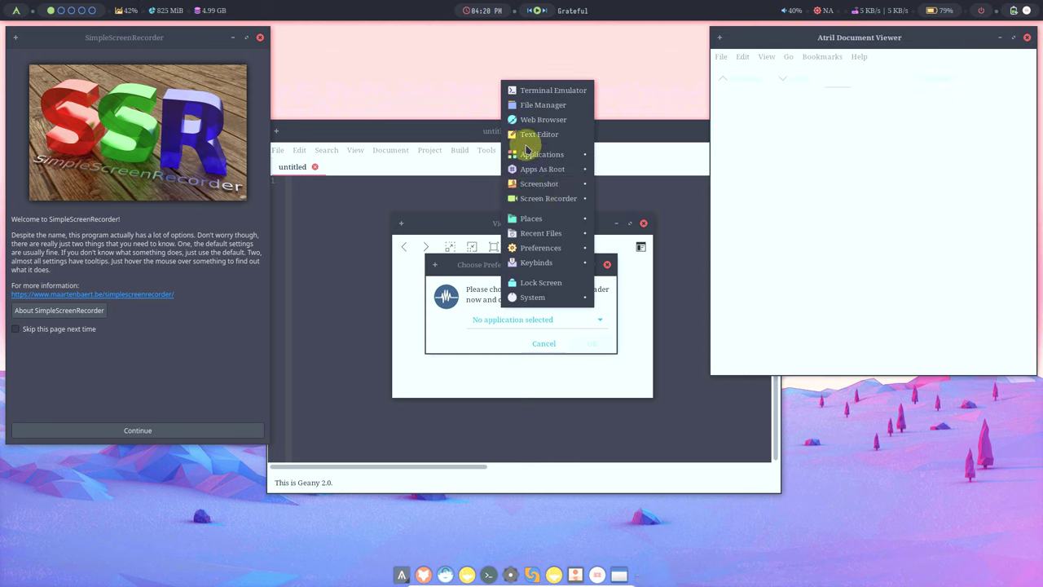
mouse_move(545, 246)
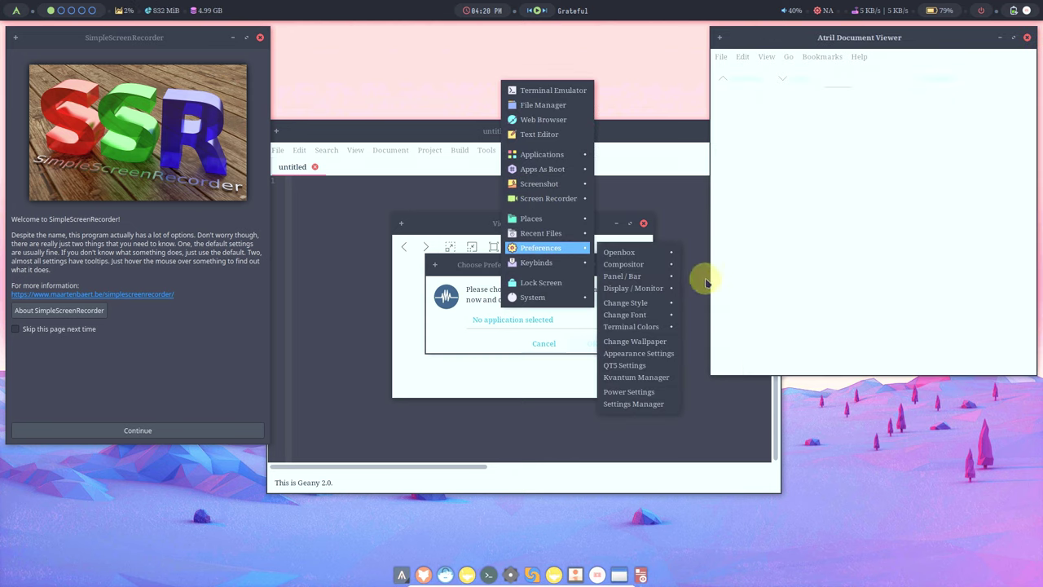
mouse_move(549, 153)
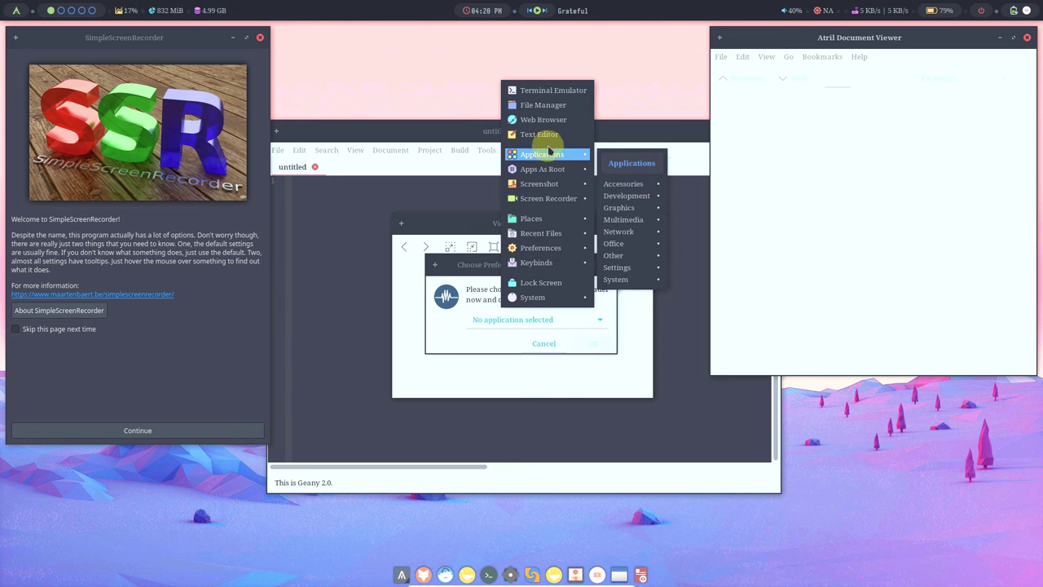
mouse_move(645, 259)
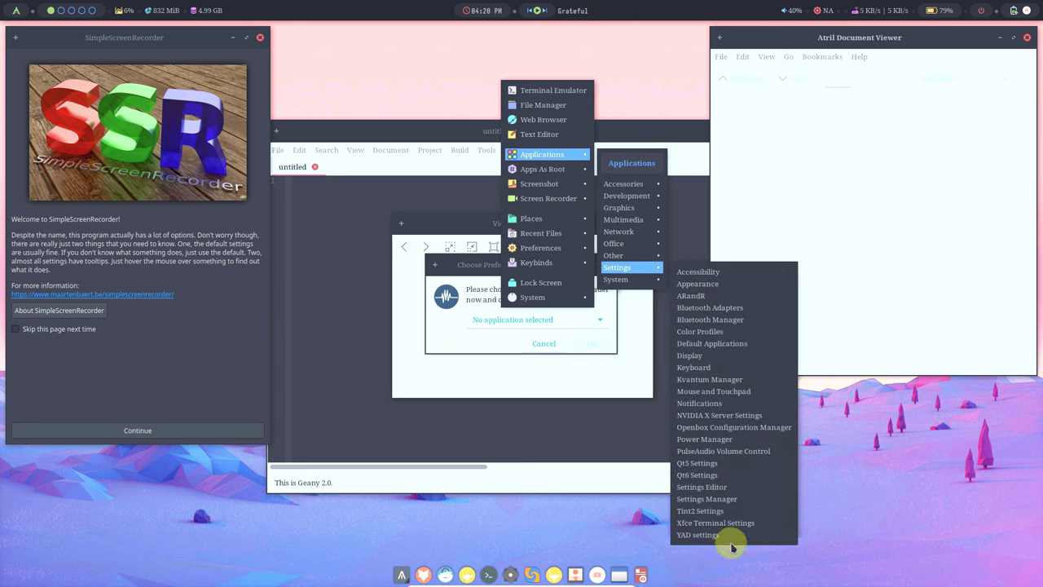
Open ObConf and apply the Bear2 window theme.
left_click(734, 427)
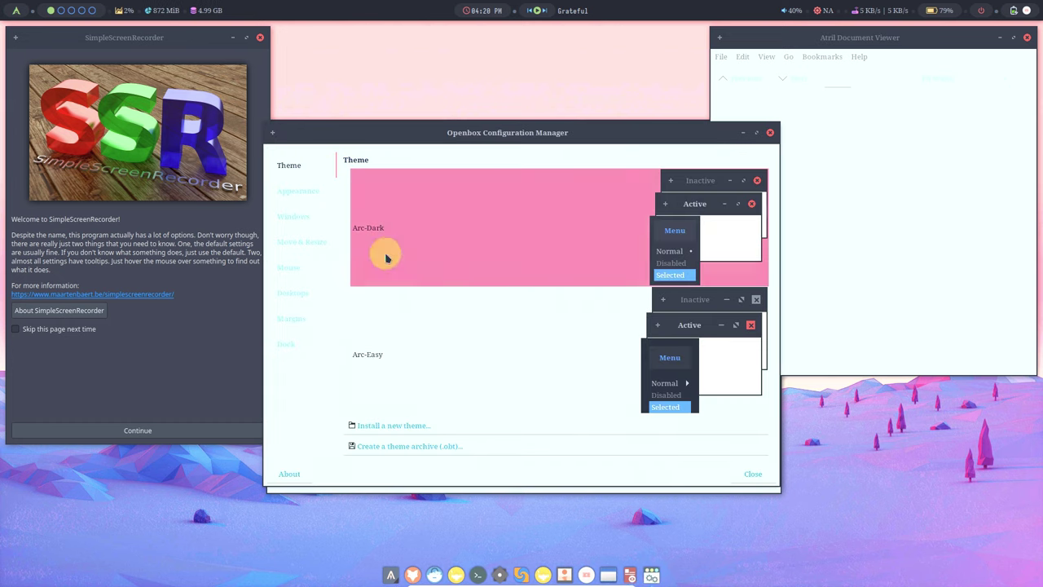
scroll(386, 257, "down", 5)
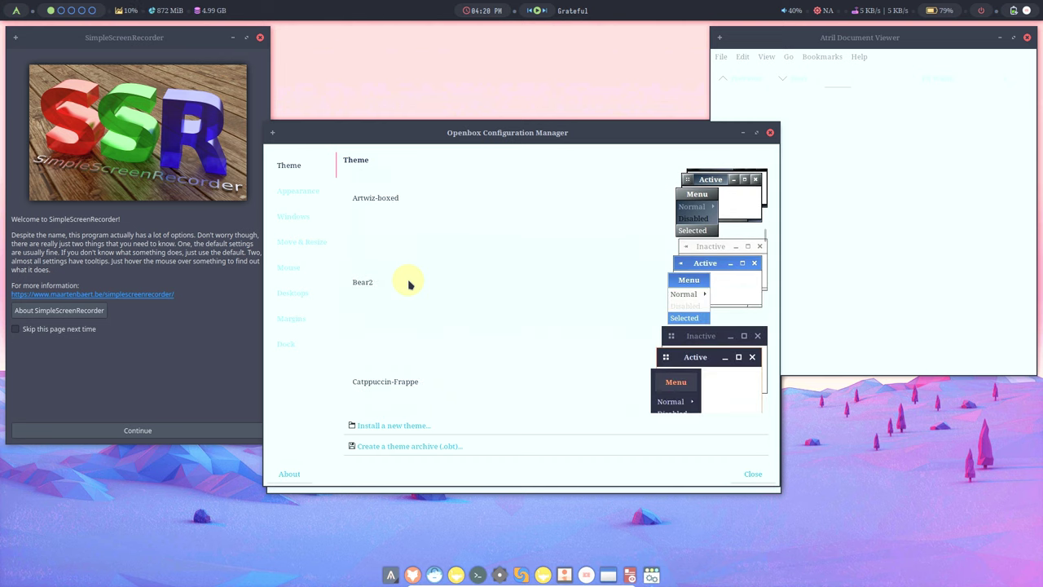
left_click(410, 284)
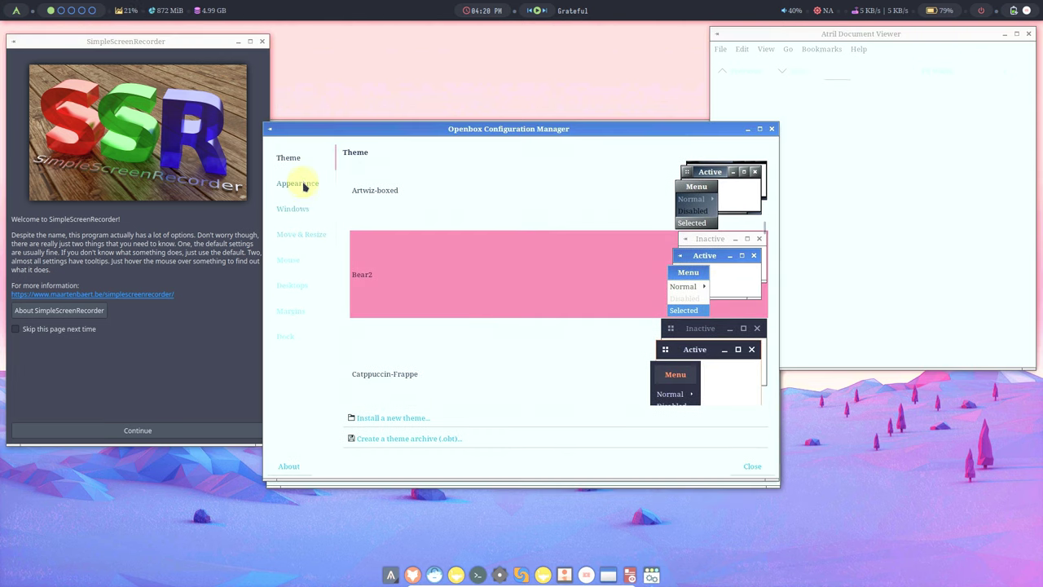
Browse the Appearance through Dock pages, view ObConf 2.0.4's About info, then close it.
left_click(303, 183)
left_click(300, 213)
left_click(302, 233)
left_click(298, 260)
left_click(304, 285)
left_click(308, 319)
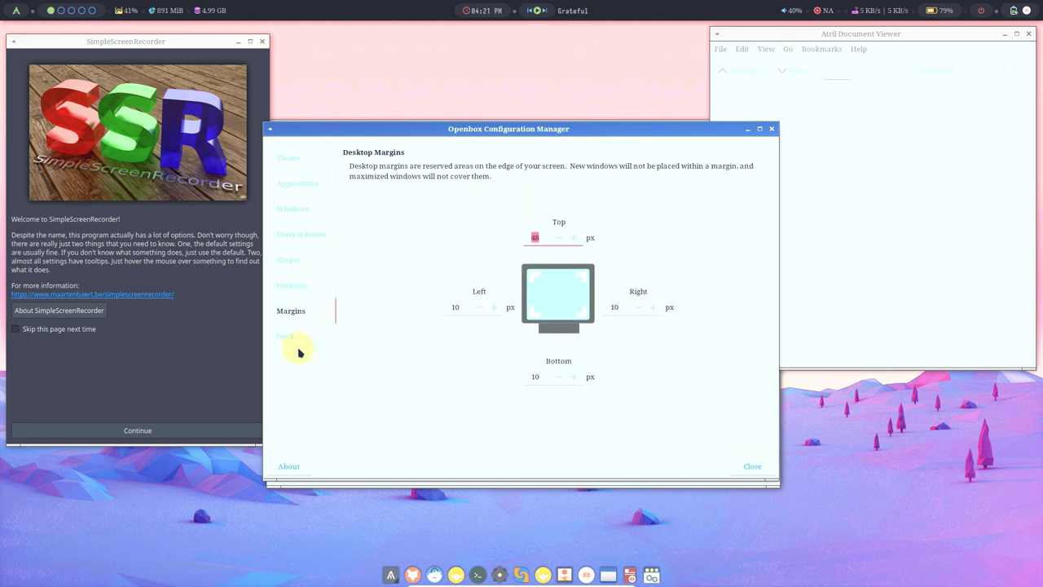
left_click(293, 336)
left_click(292, 467)
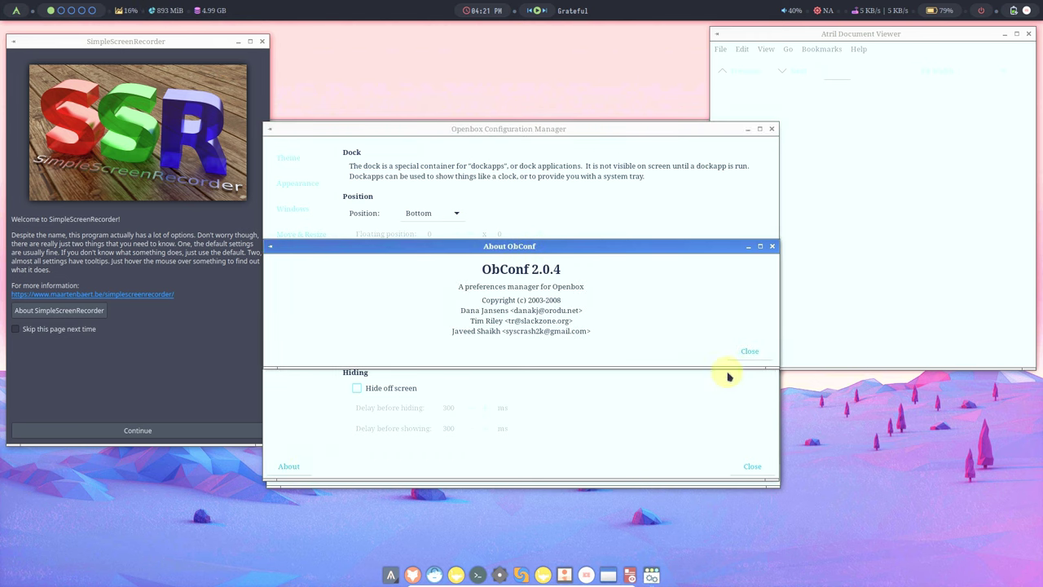
left_click(767, 471)
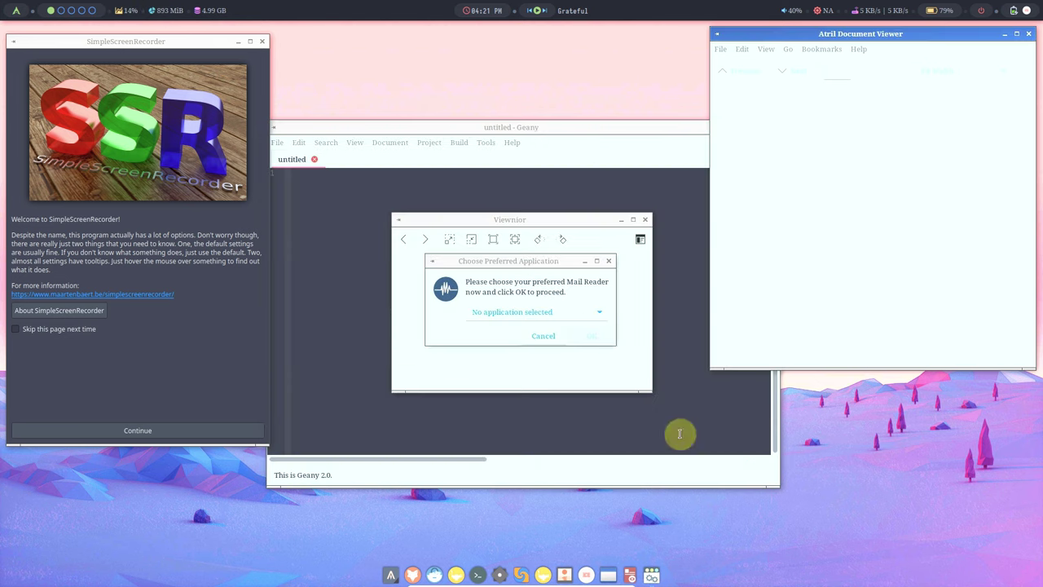
Dismiss the mail reader prompt, close Viewnior, and close Geany after viewing its About info.
left_click(545, 335)
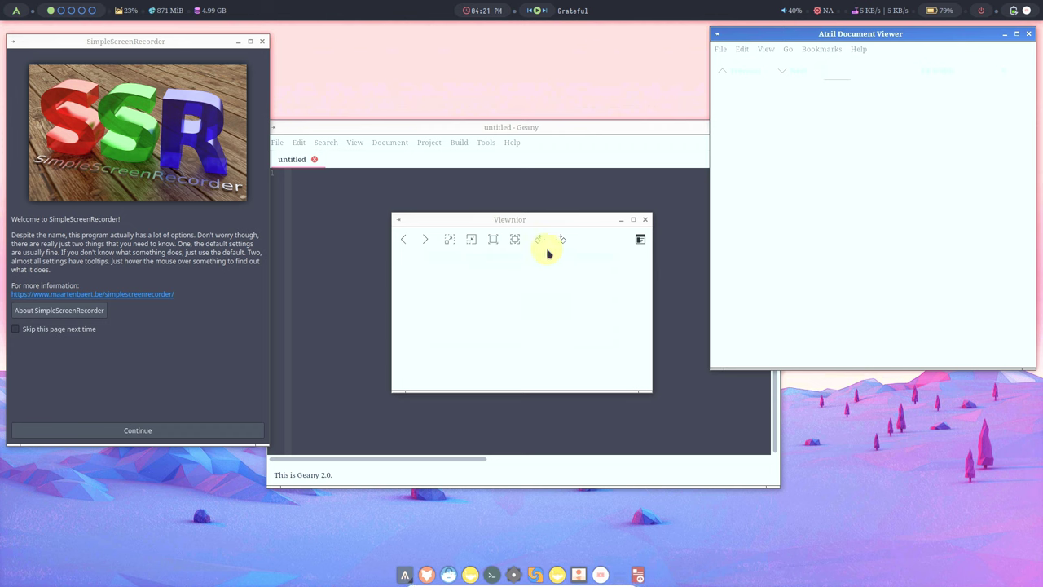
left_click(643, 223)
left_click(518, 143)
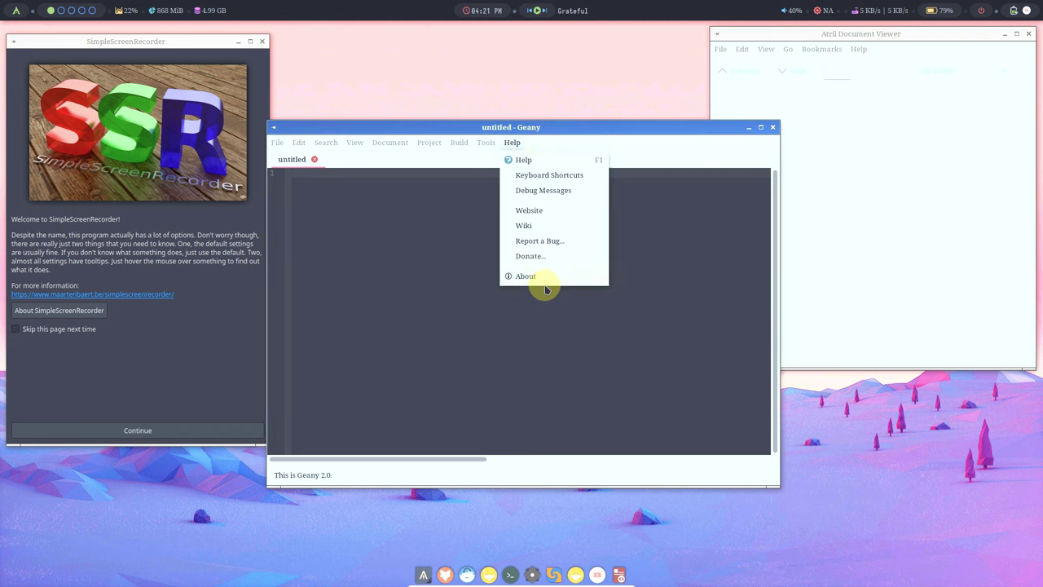
left_click(541, 277)
key("Escape")
left_click(773, 128)
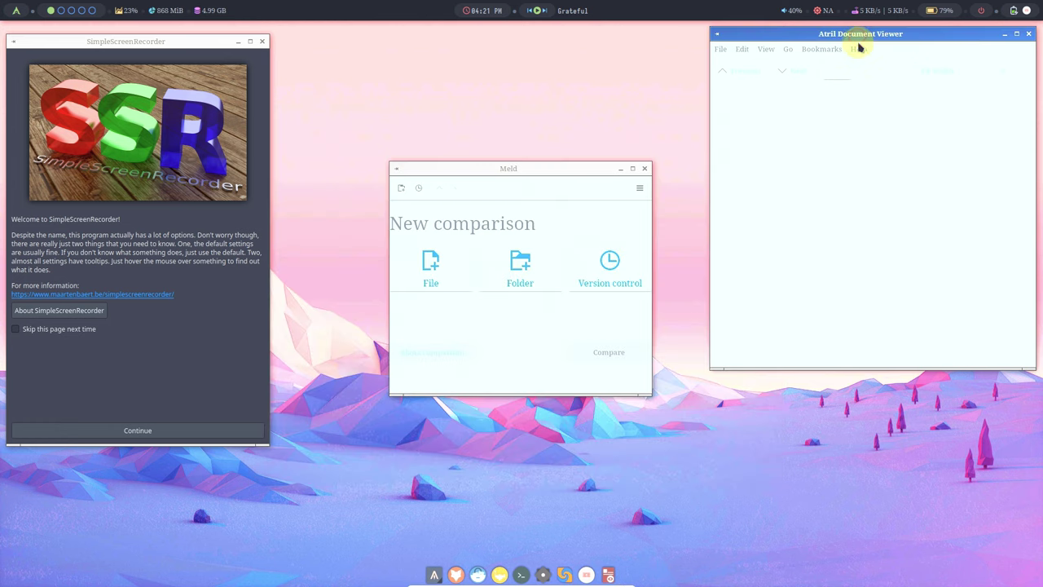
View Atril's About info and close Atril, then close Meld.
left_click(867, 81)
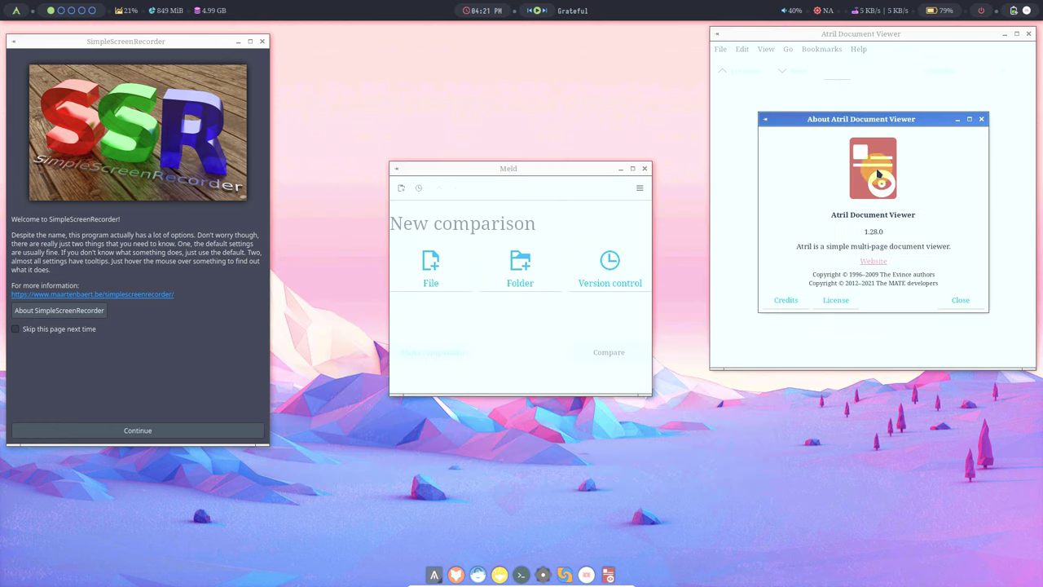
left_click(981, 119)
left_click(1028, 33)
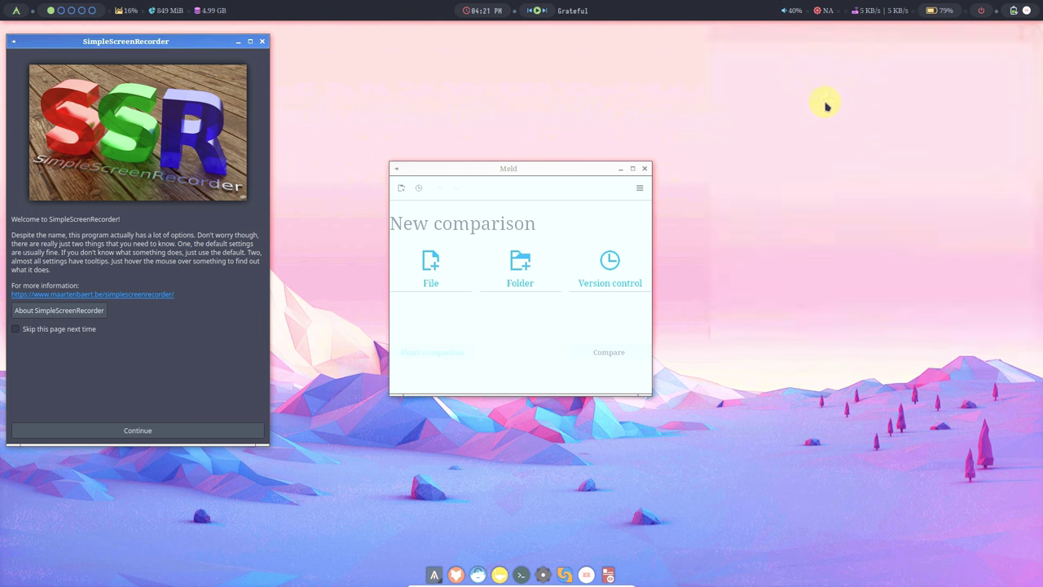
left_click(638, 190)
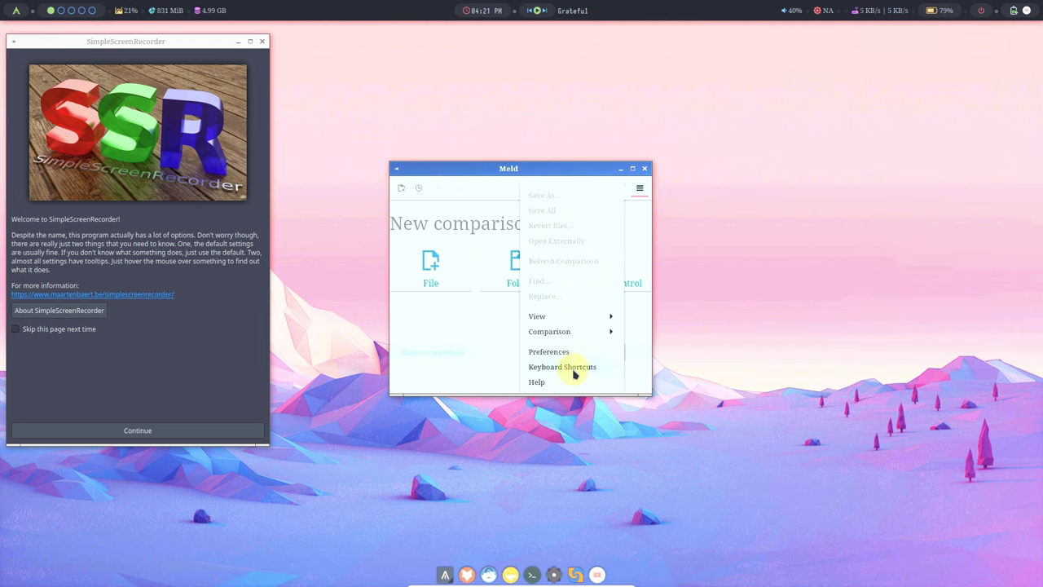
left_click(645, 169)
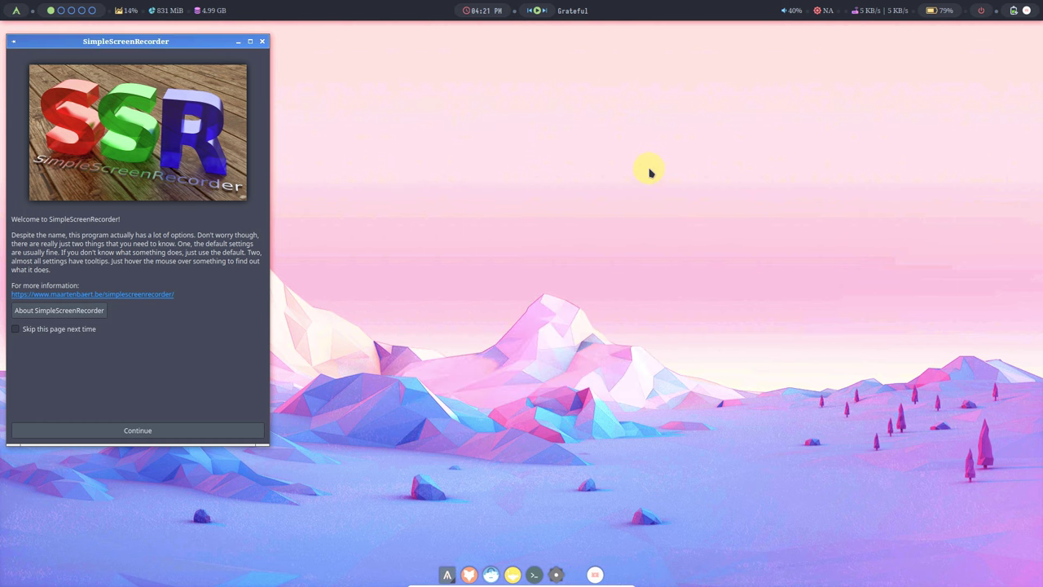
Step SimpleScreenRecorder to its input settings and back, then close it.
left_click(160, 433)
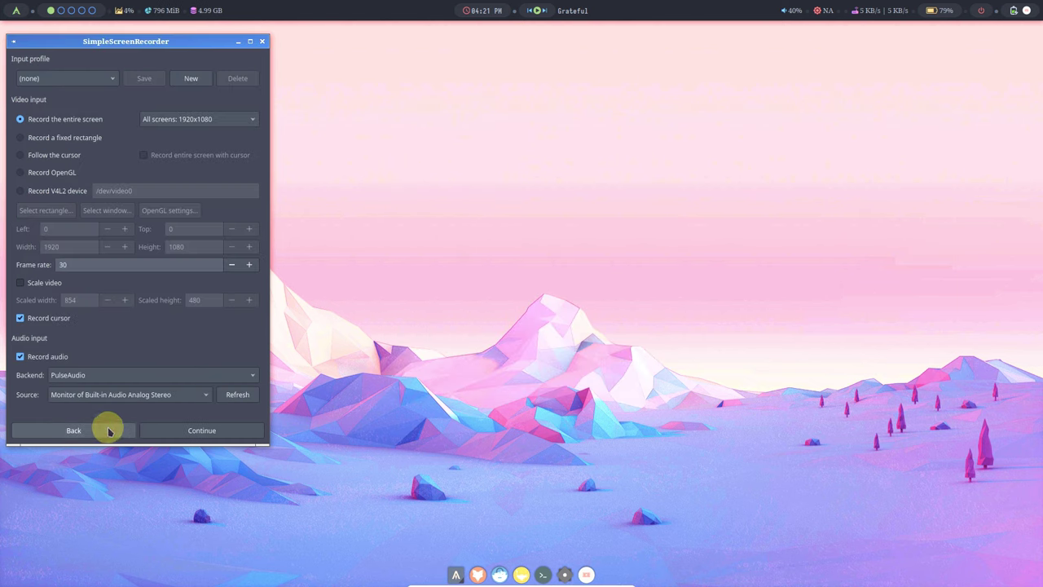
left_click(109, 430)
left_click(261, 41)
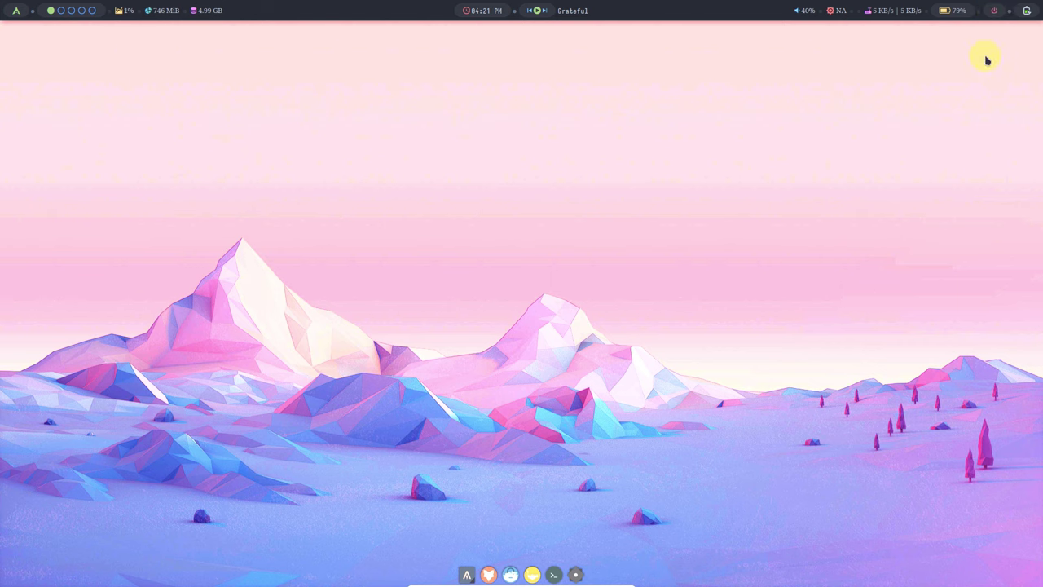
Choose reboot from the top-bar power menu, reaching the 'Are you Sure?' prompt.
left_click(994, 13)
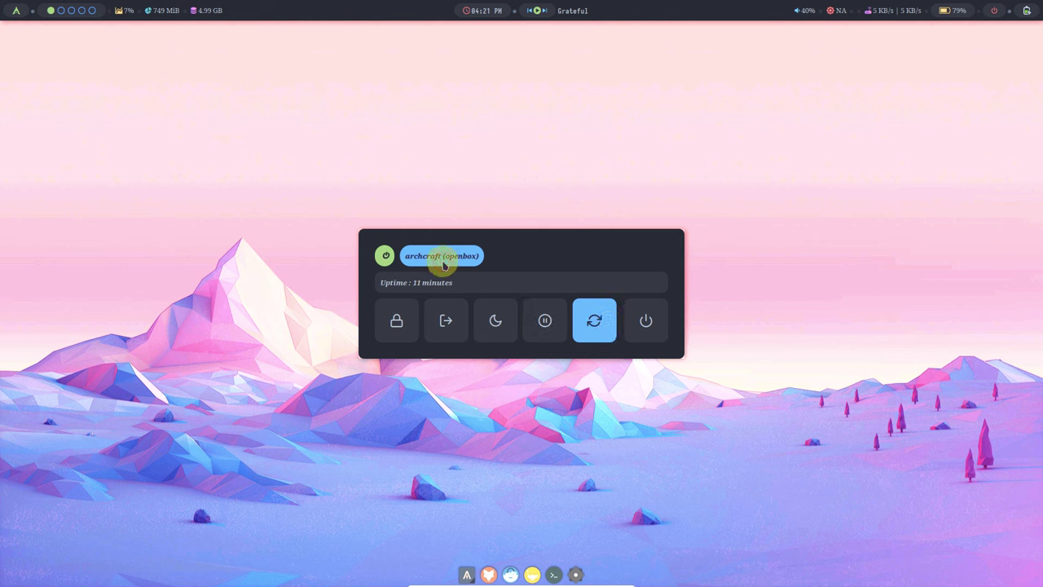
left_click(454, 333)
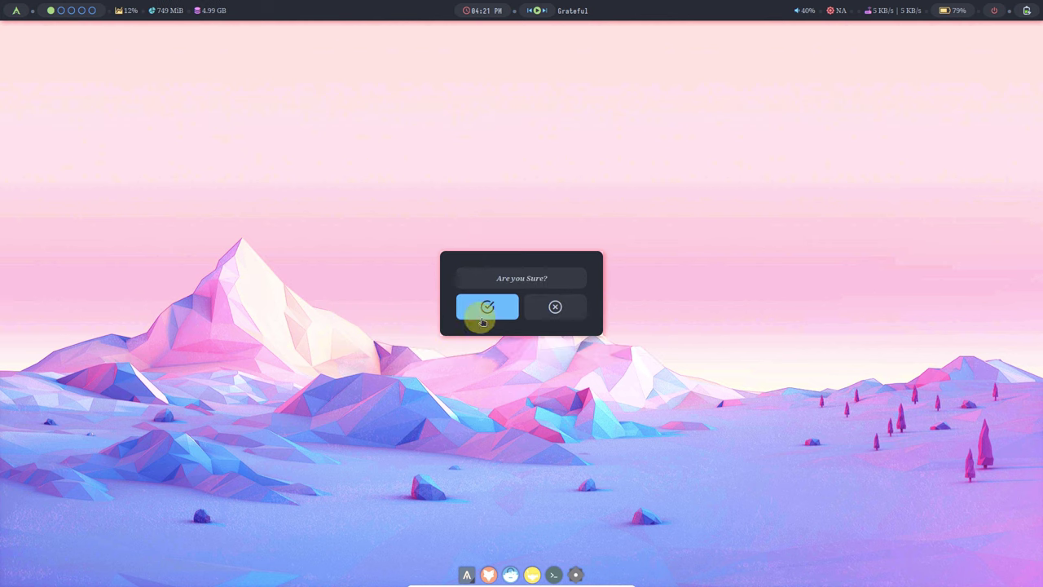